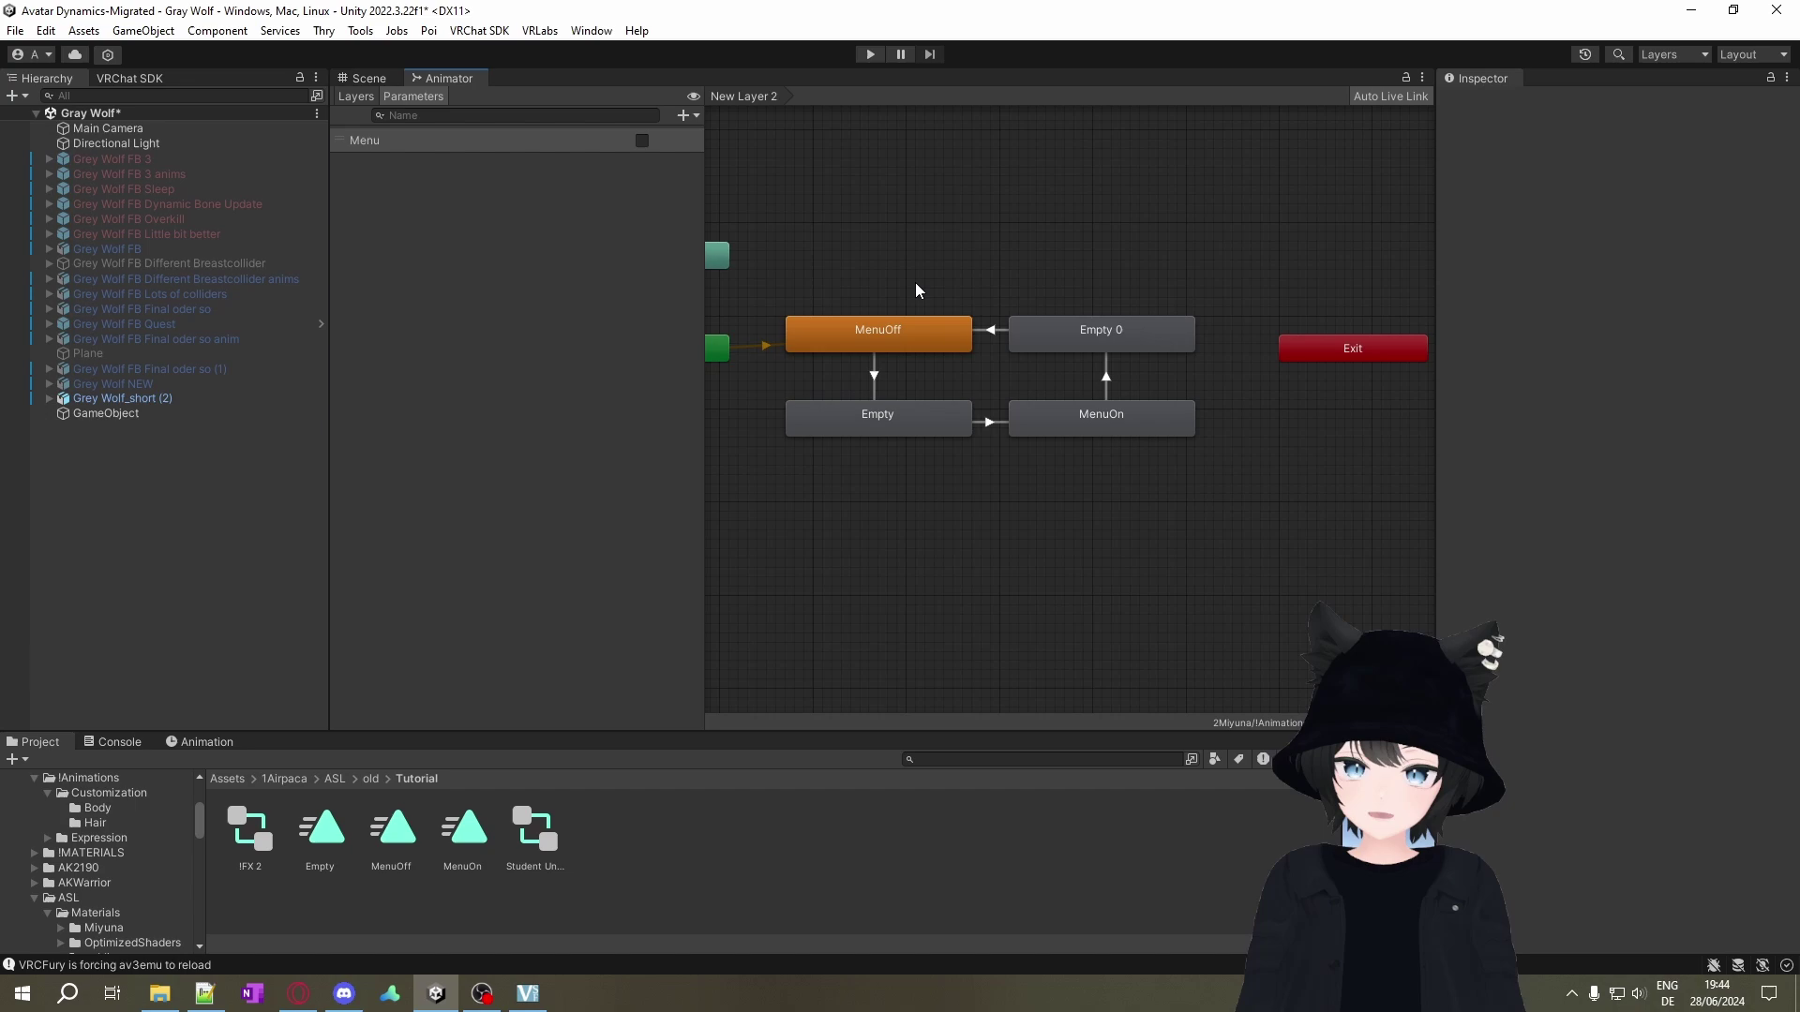
Box-select all four states and turn on Write Defaults for them.
left_click_drag(915, 283, 946, 461)
left_click(971, 497)
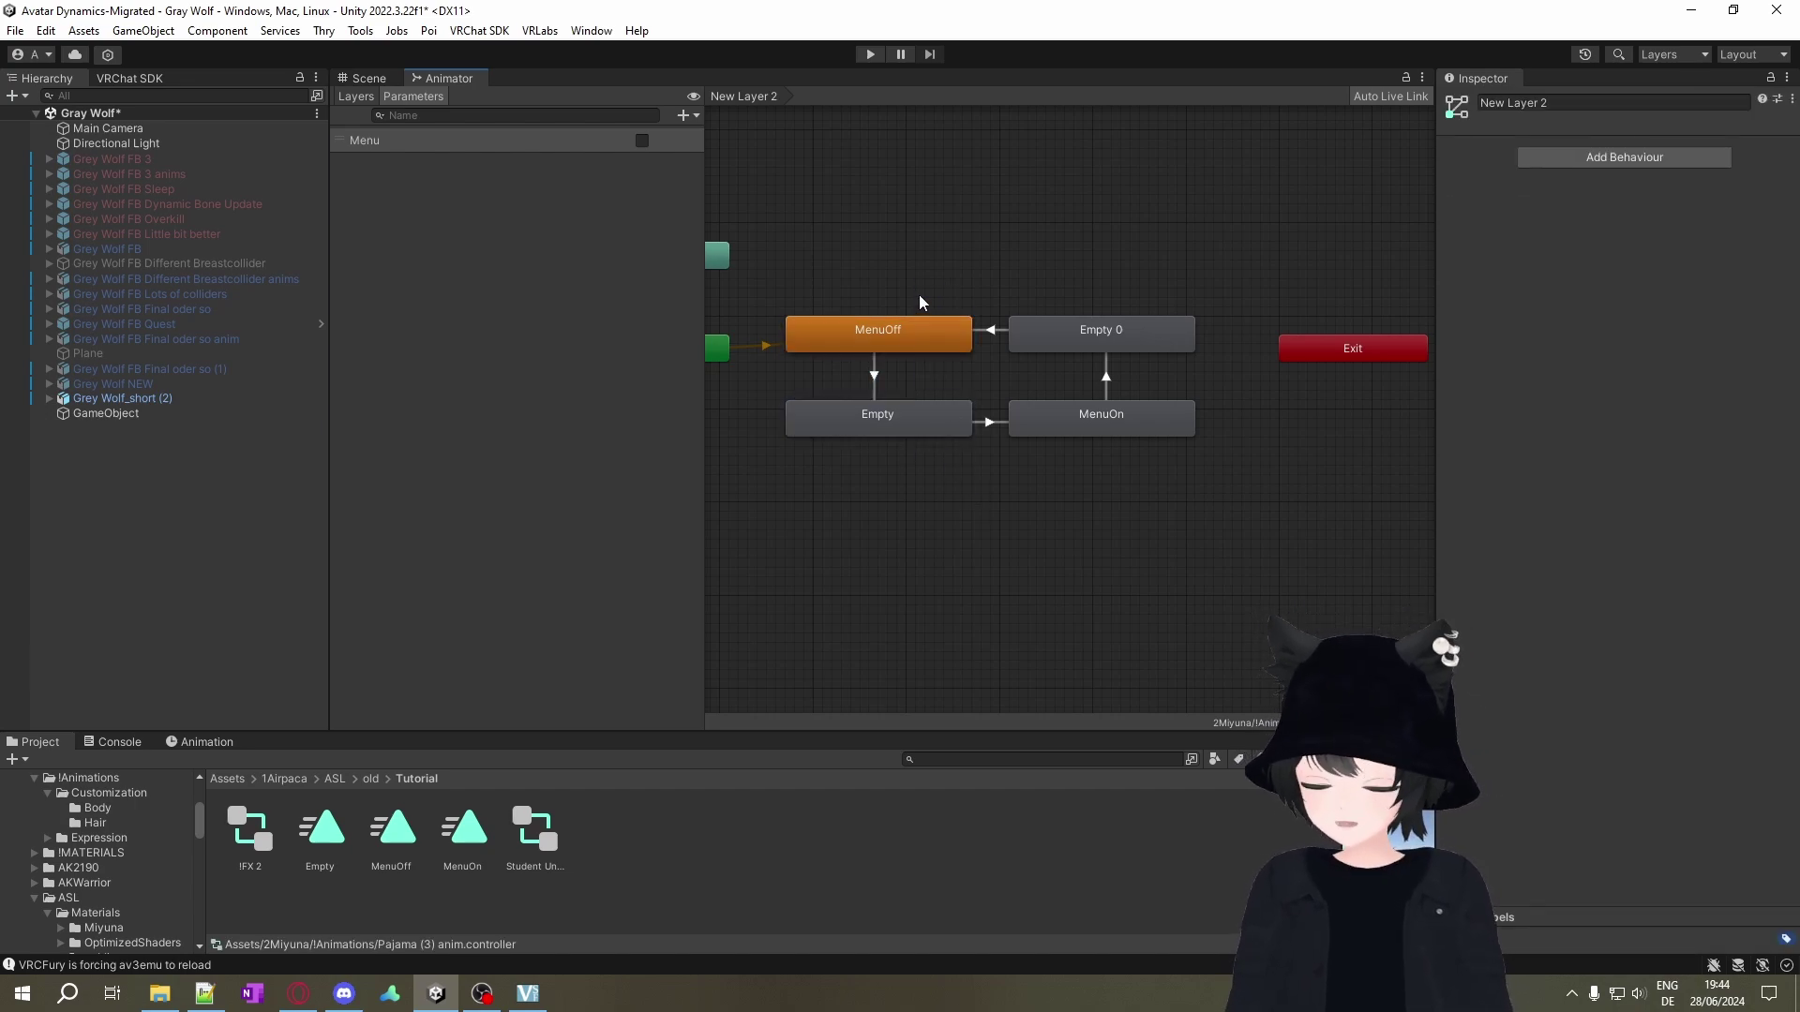
left_click(947, 330)
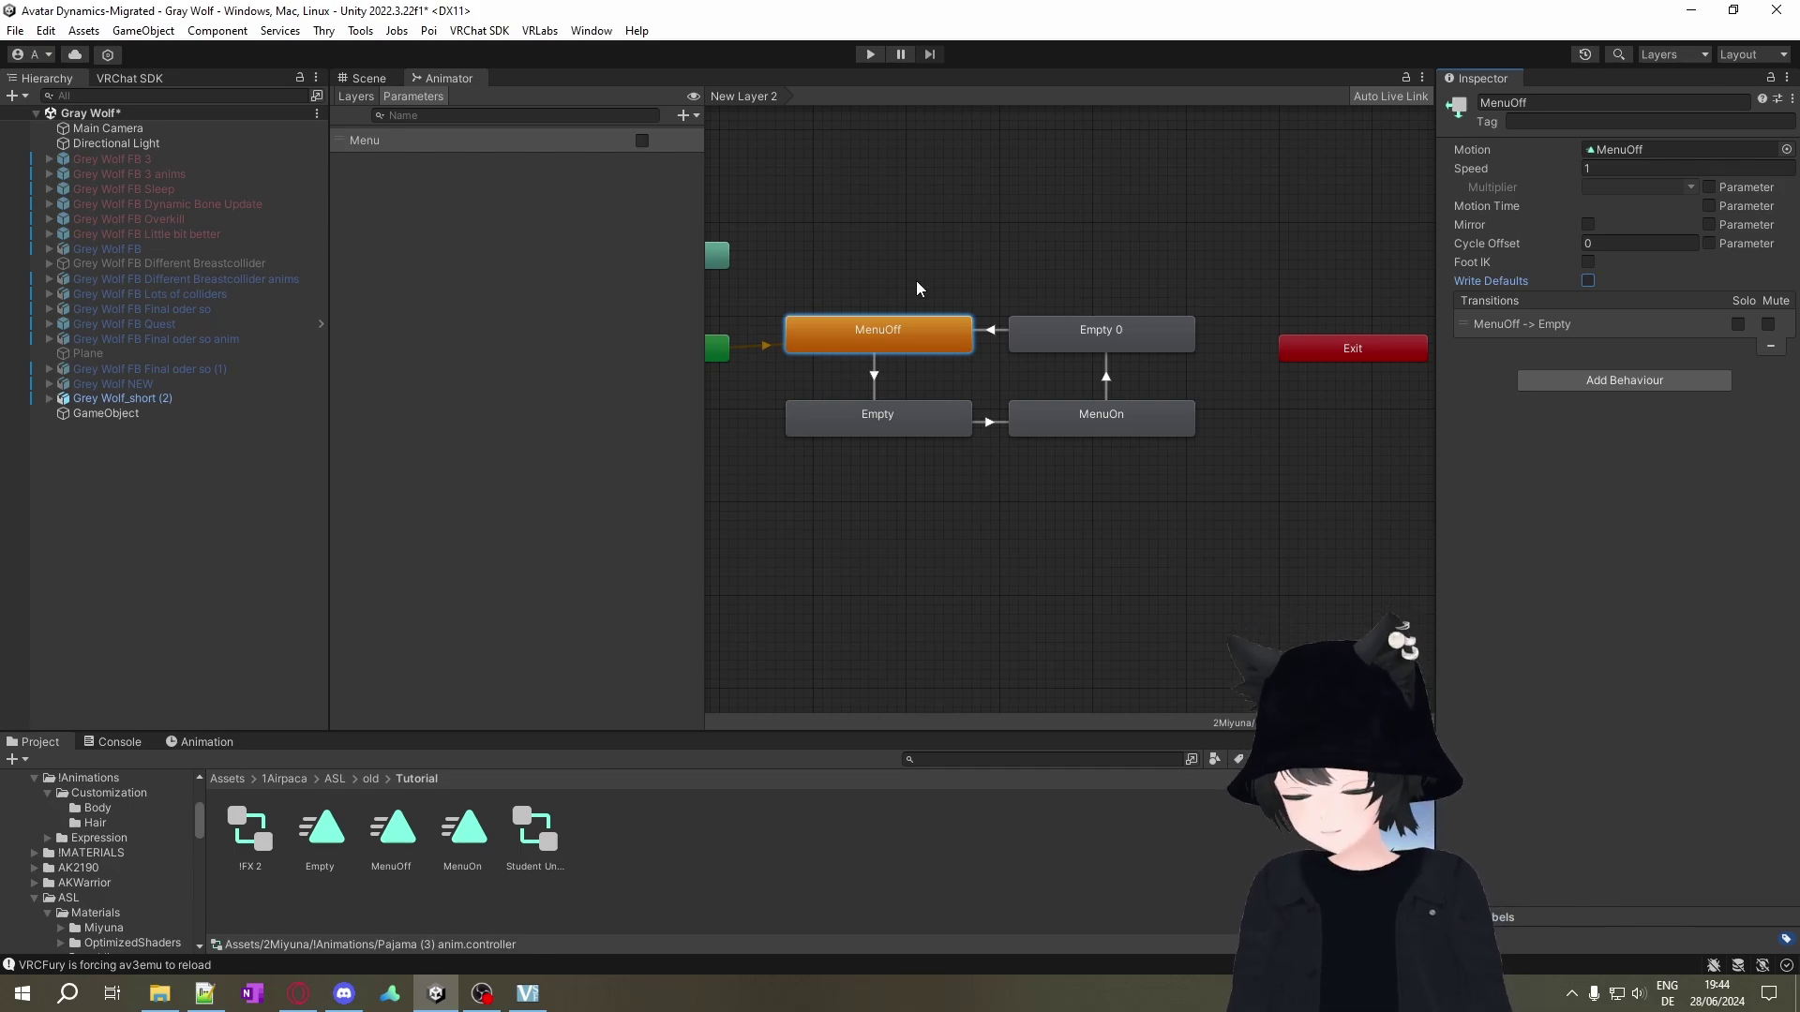
left_click(973, 488)
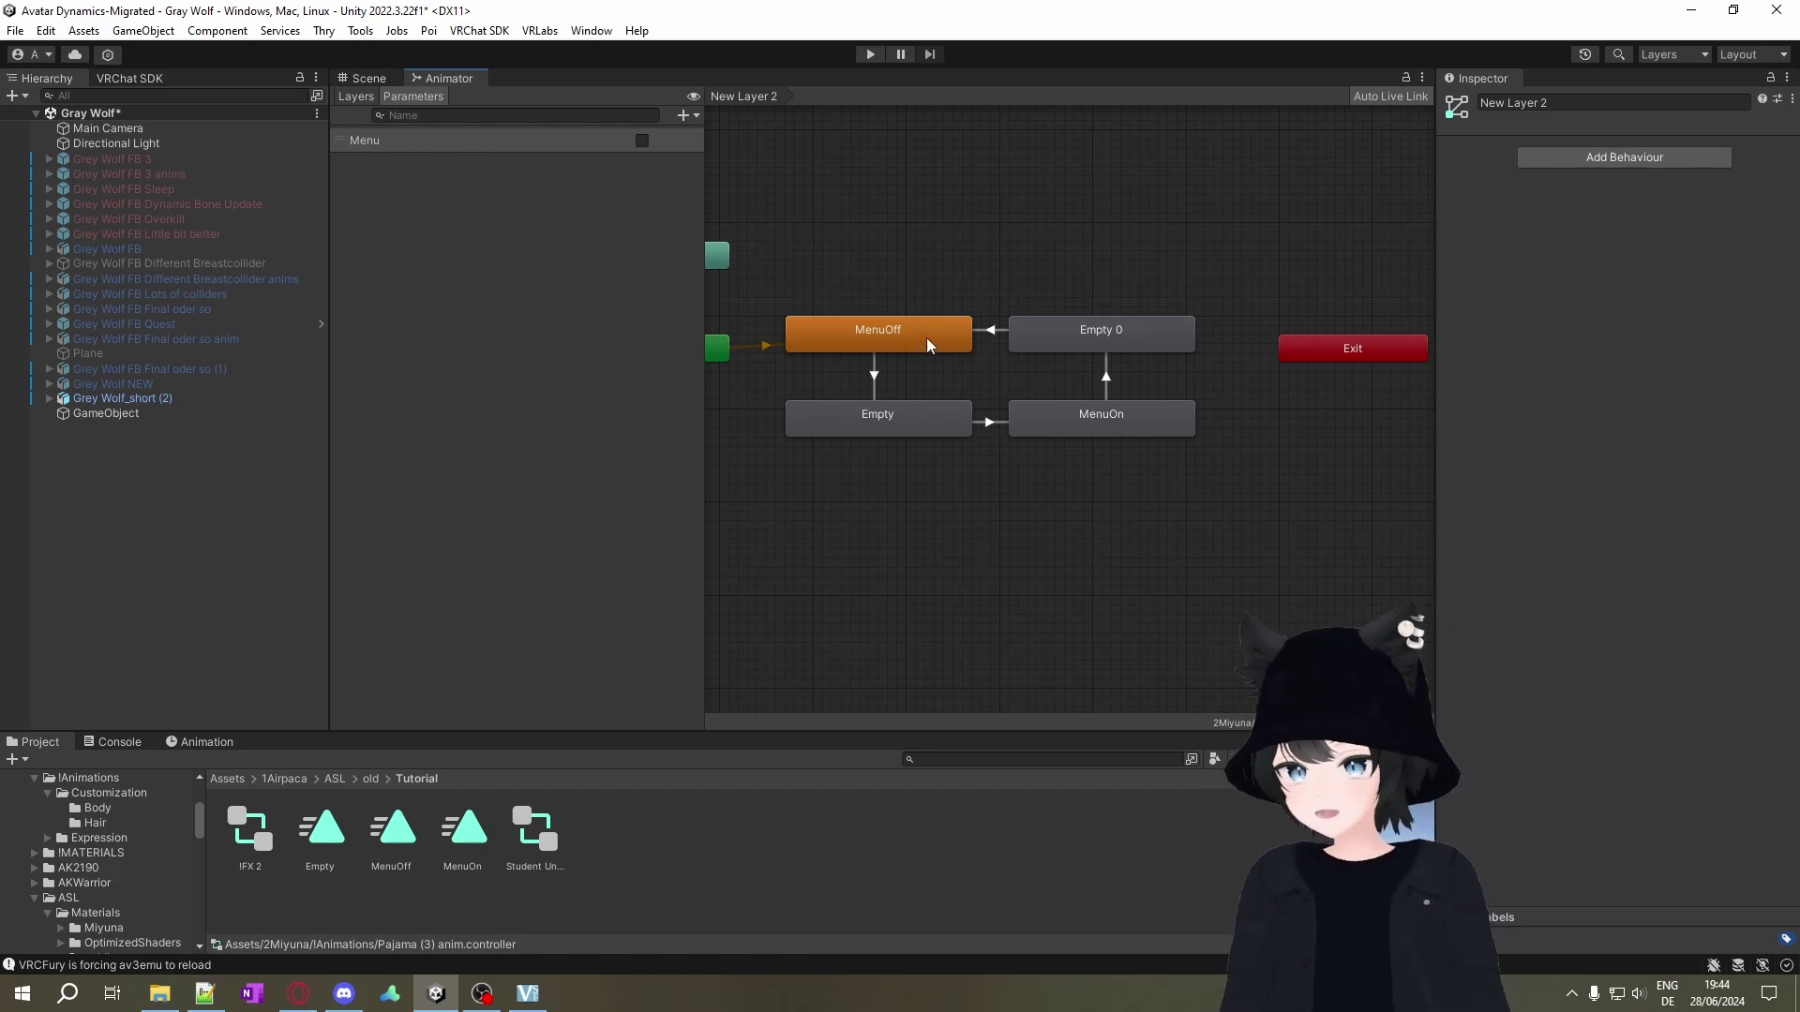
left_click(924, 335)
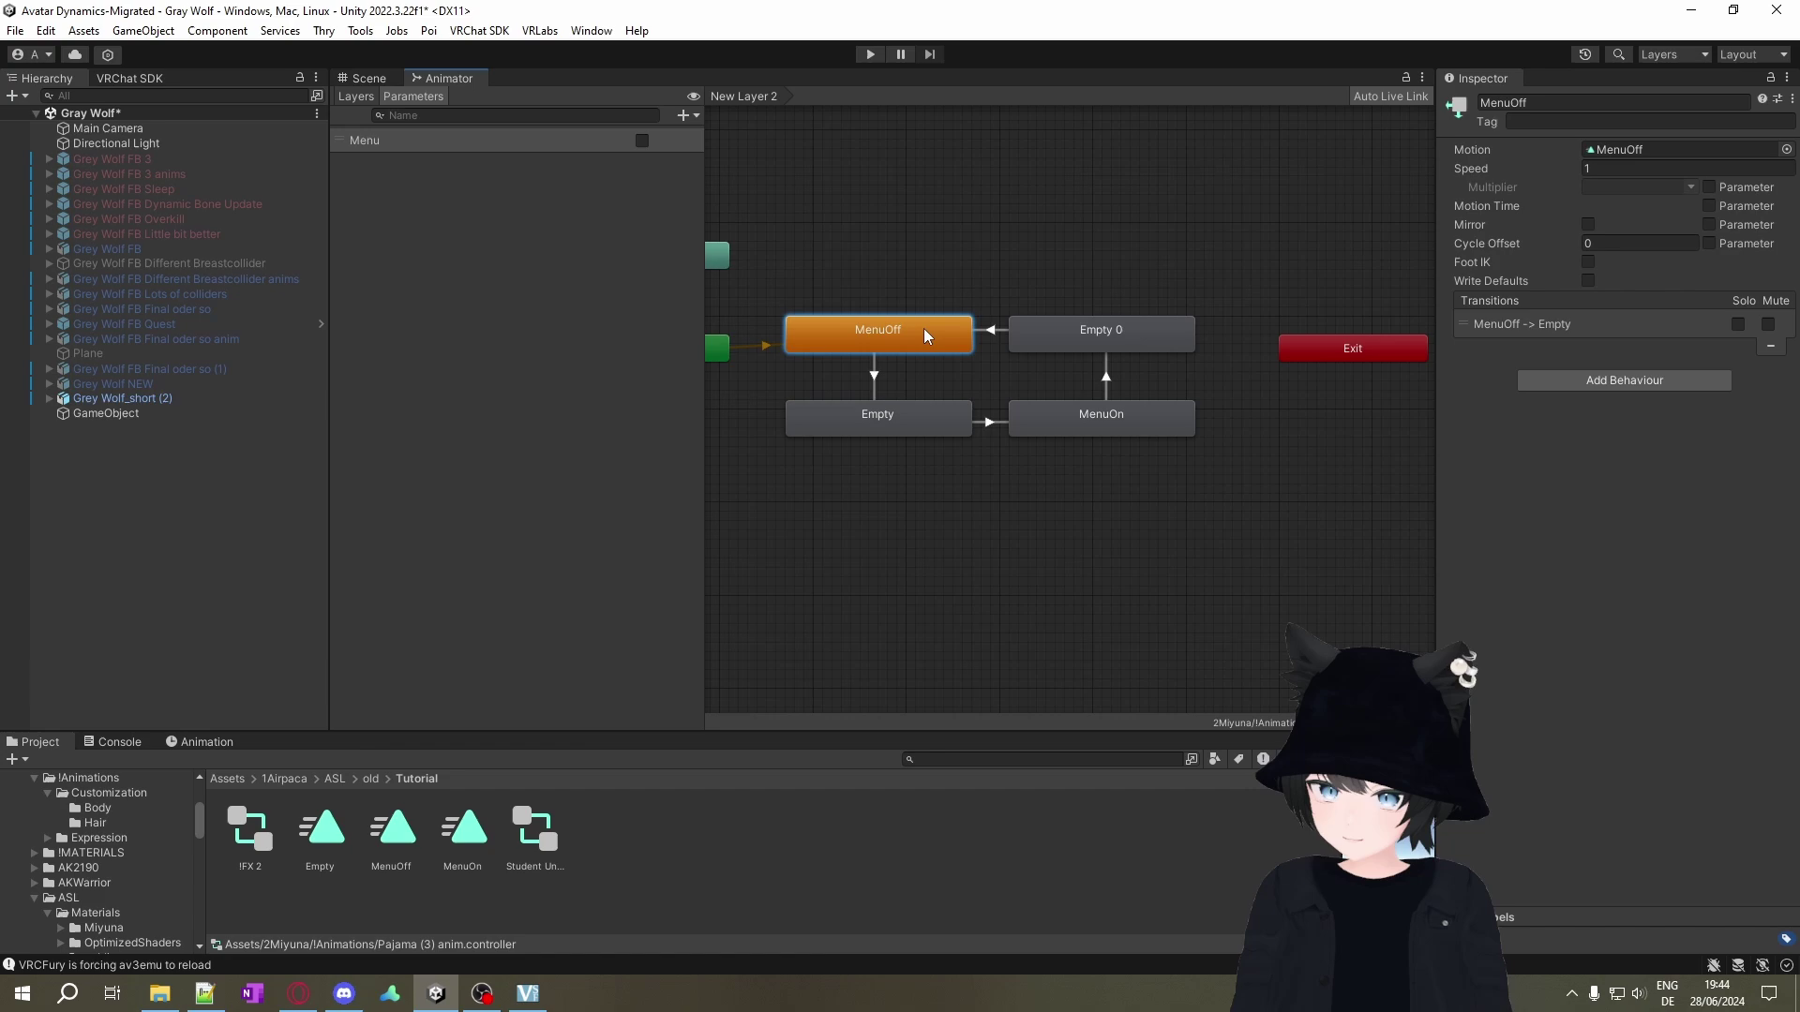
left_click_drag(910, 284, 1097, 418)
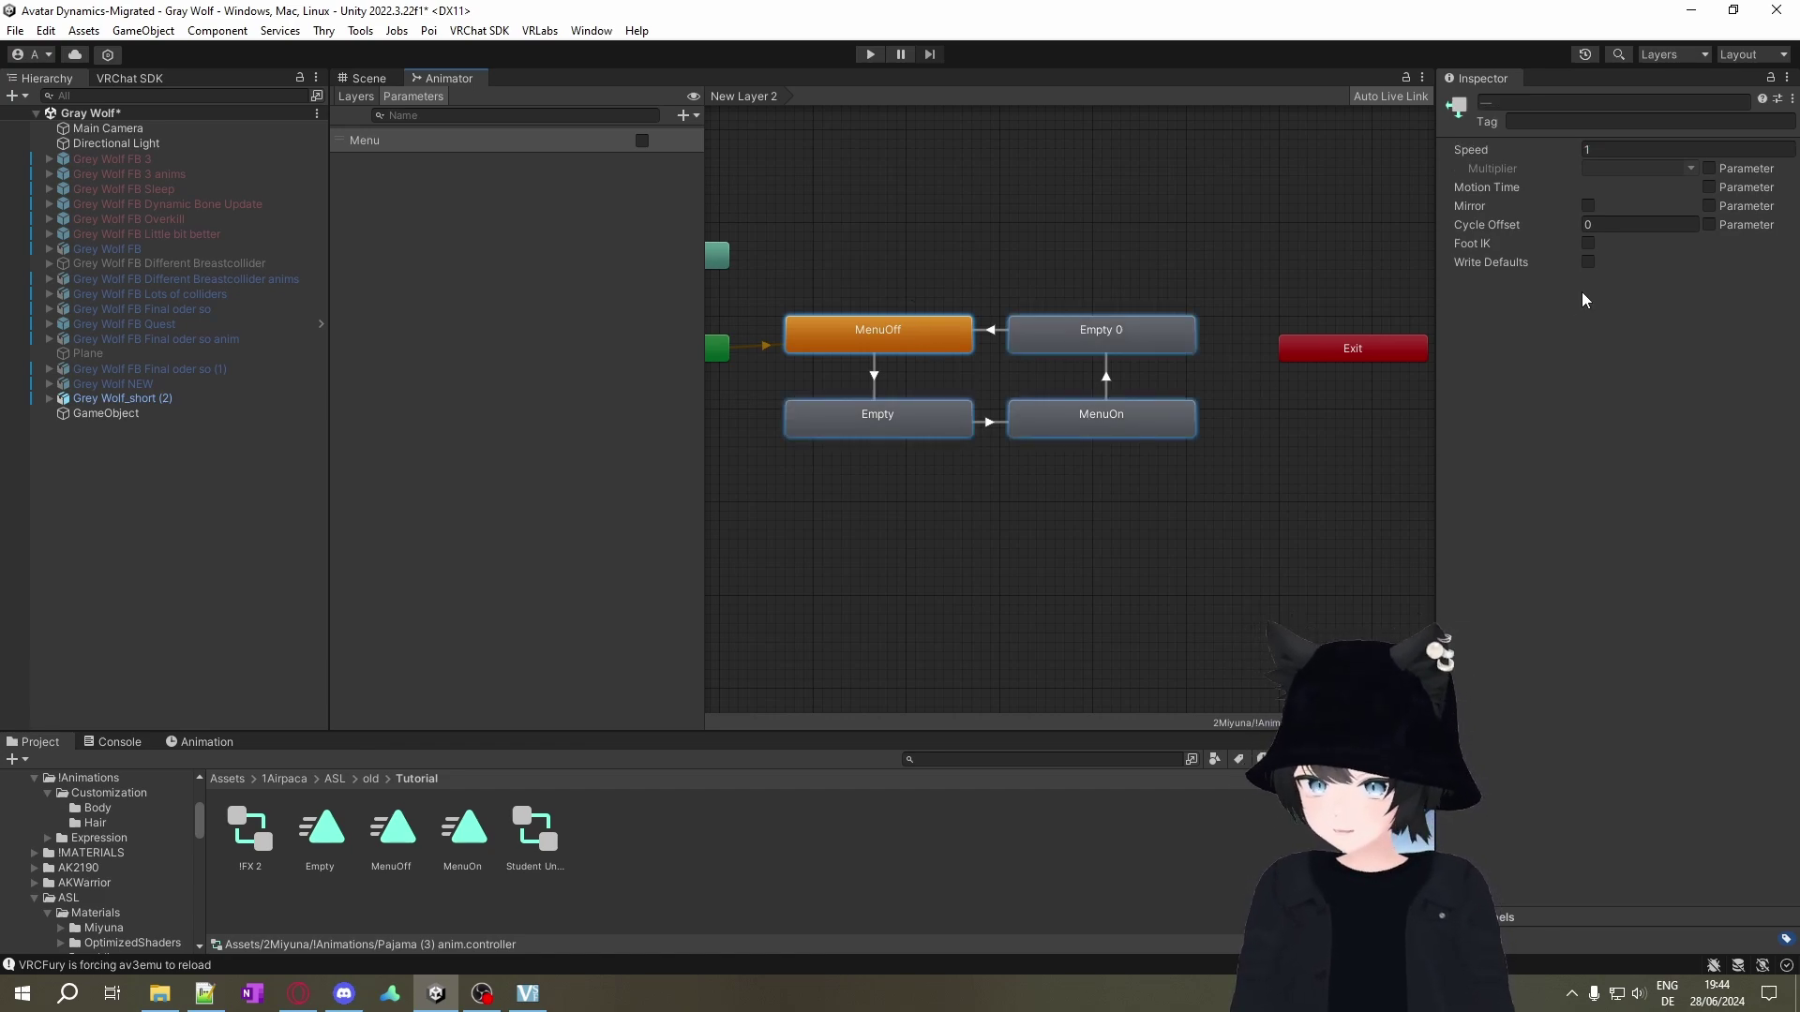
left_click(986, 257)
left_click(884, 330)
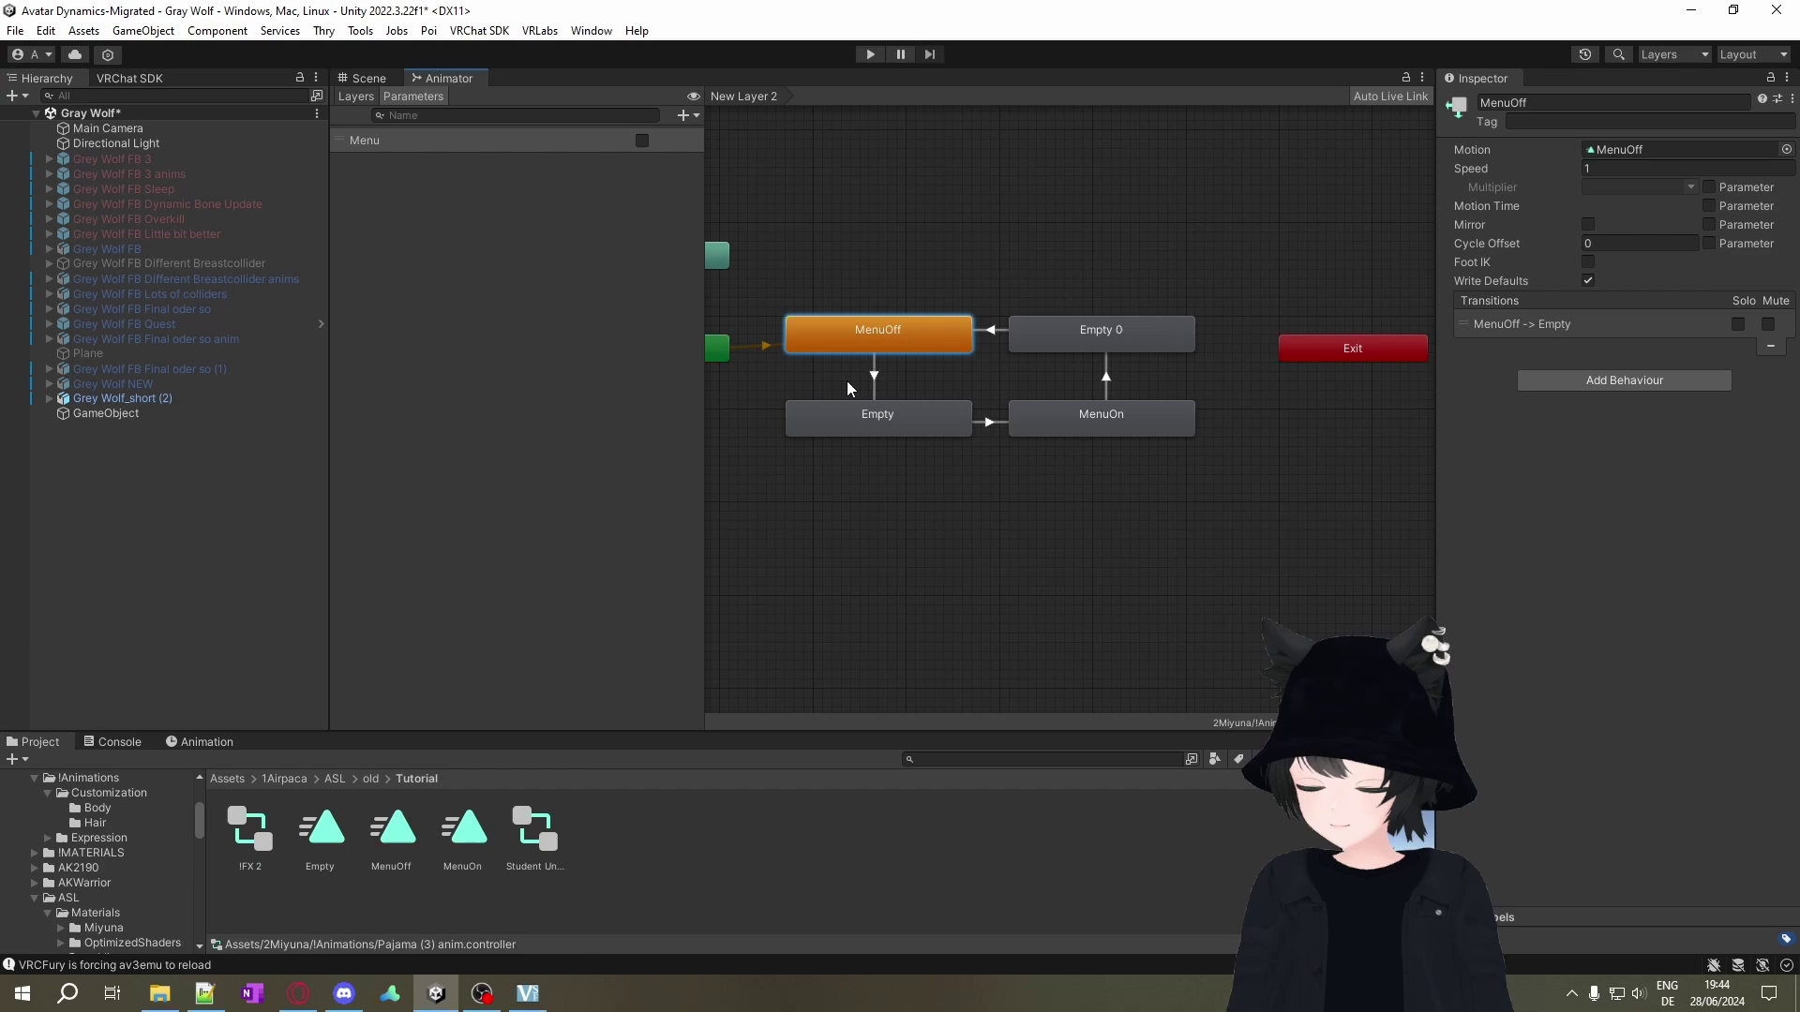
Assign the MenuOff clip as the Empty state's Motion.
left_click(903, 414)
left_click(898, 332)
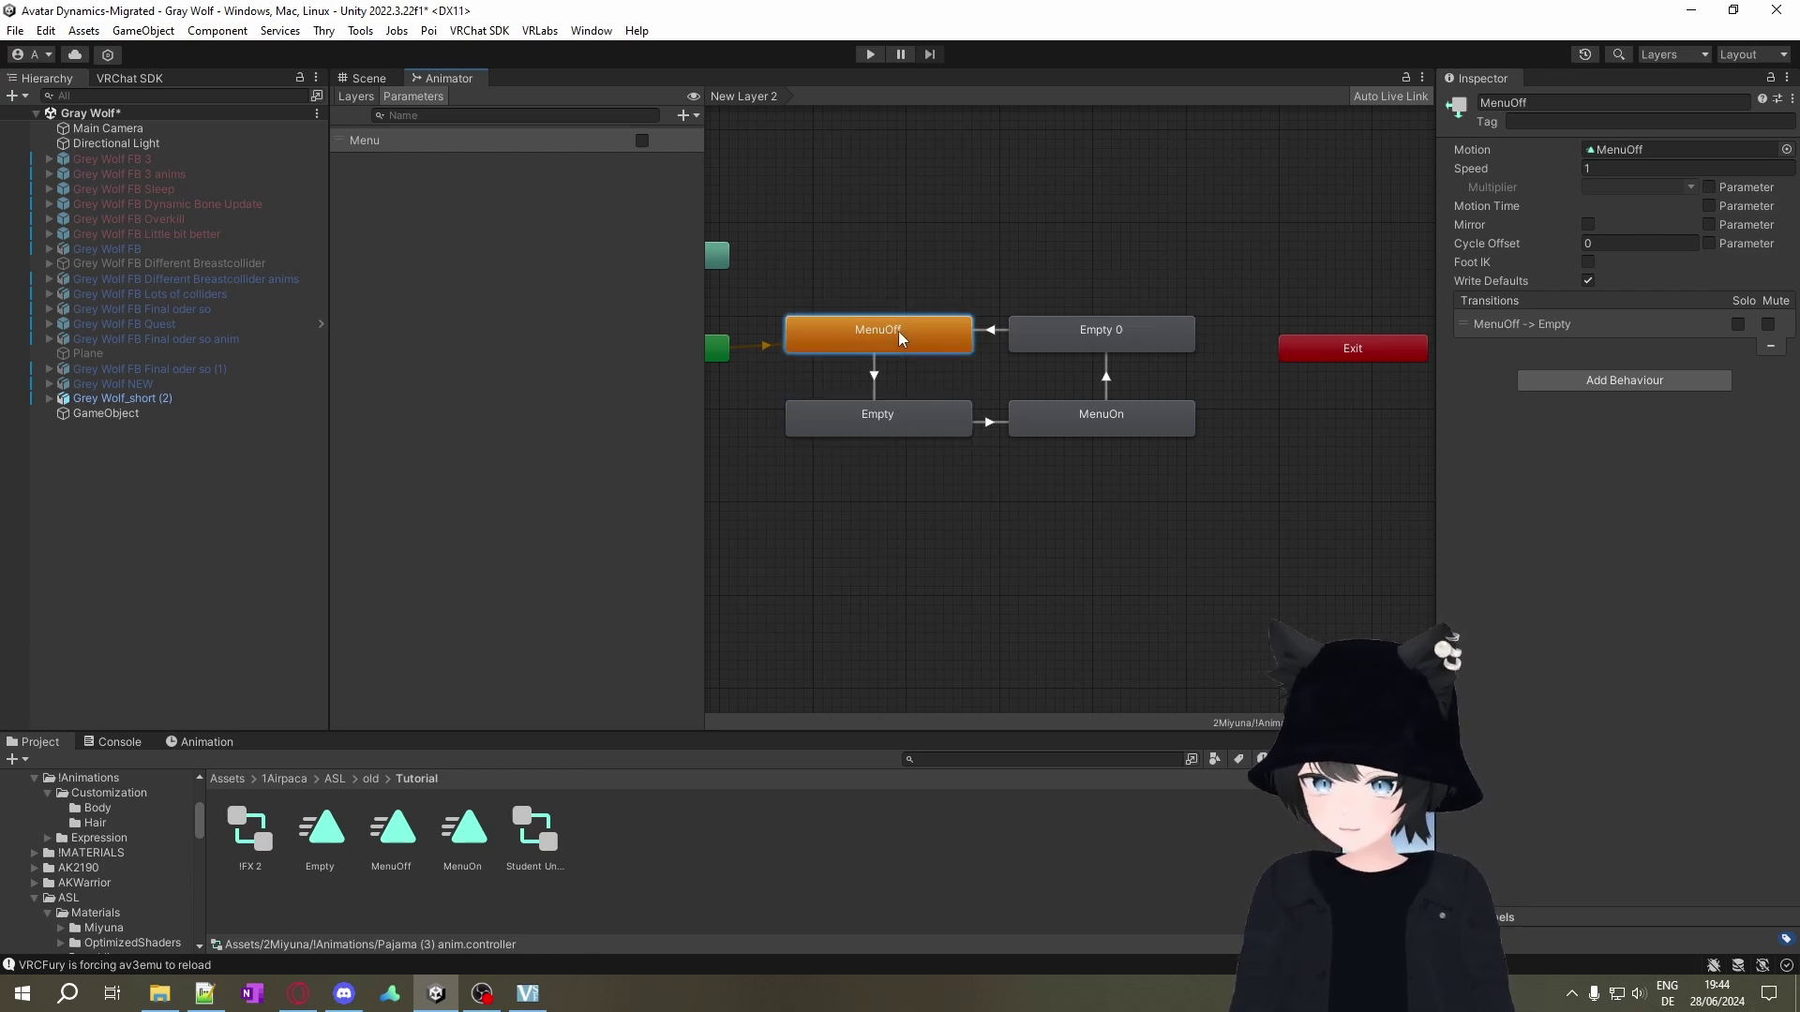
left_click(923, 430)
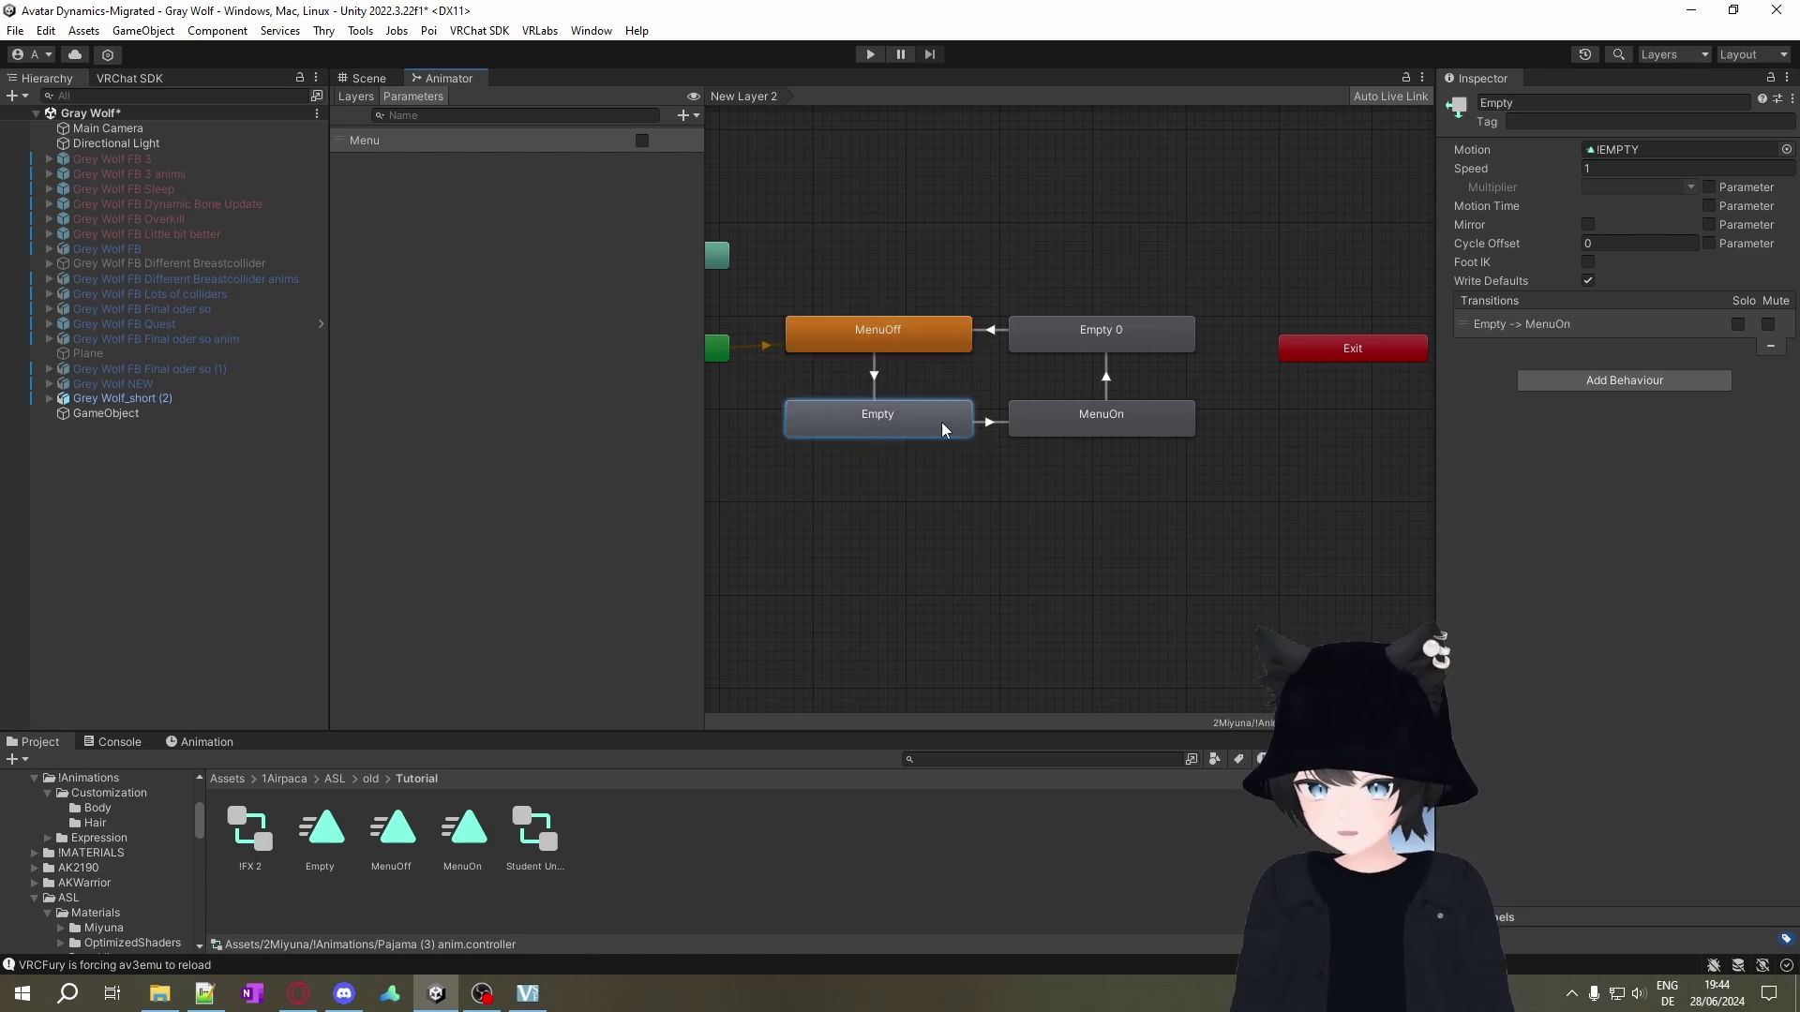
left_click_drag(393, 829, 1734, 150)
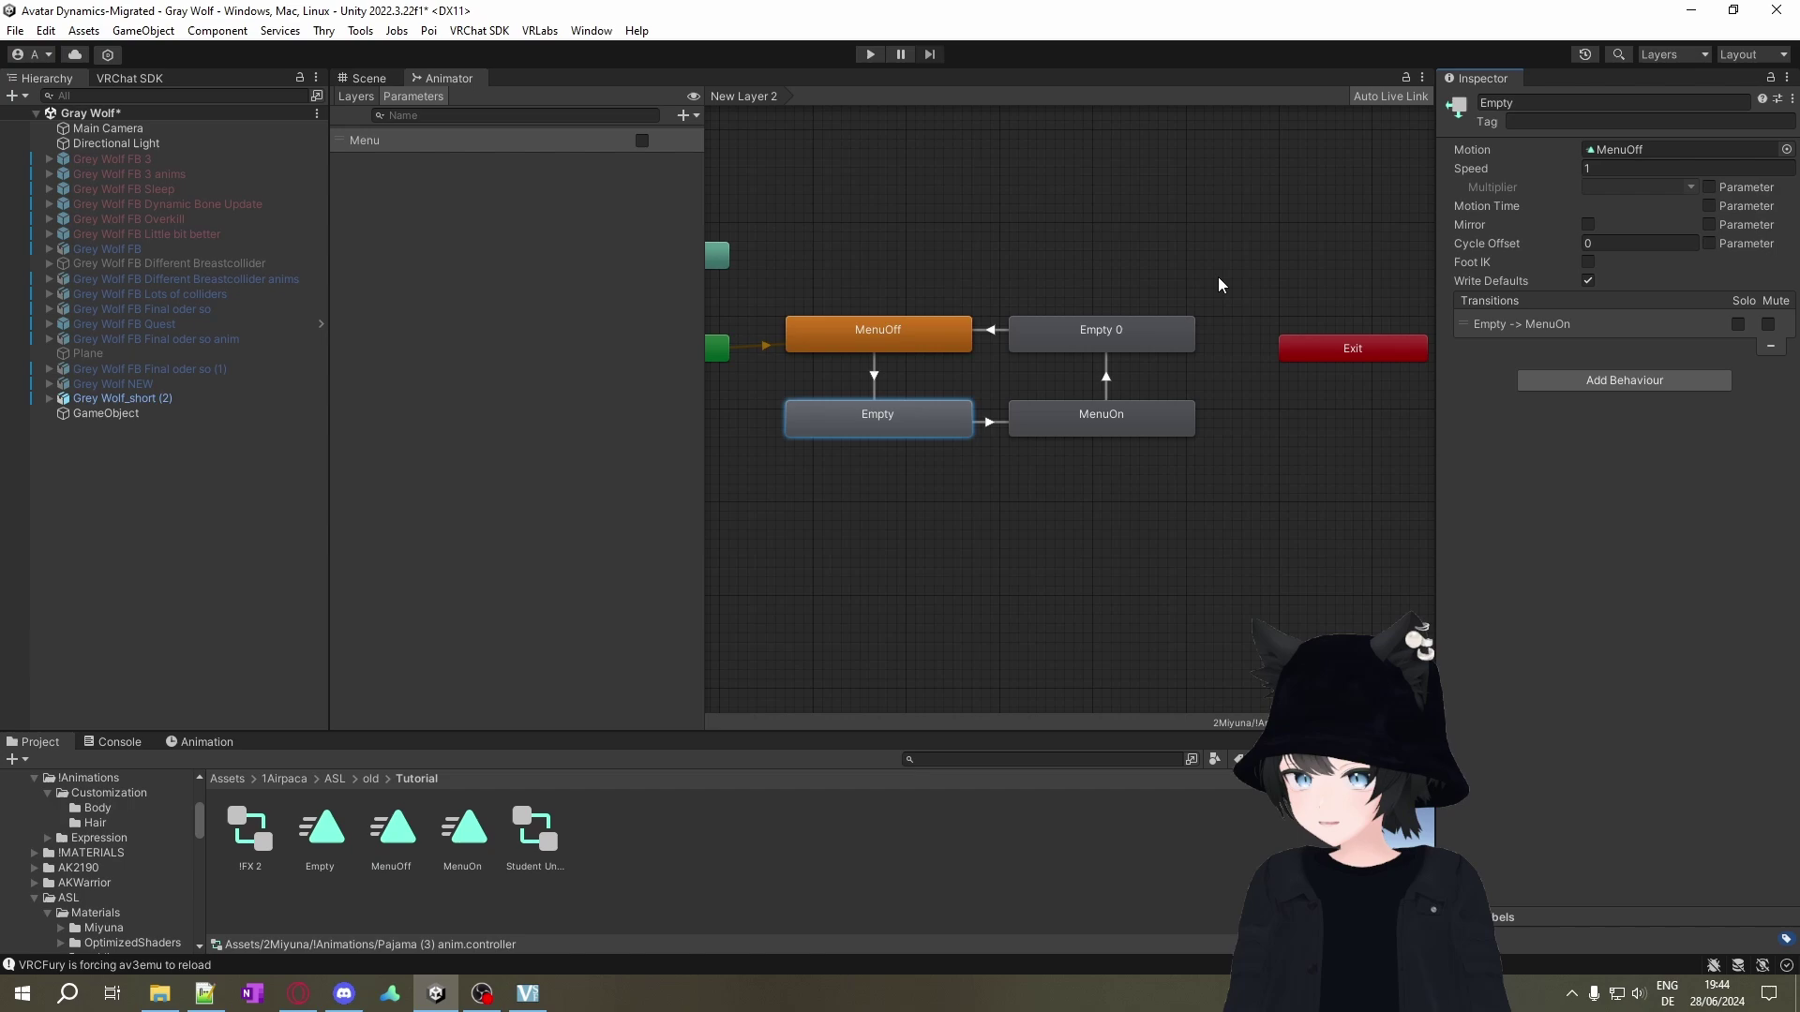
Assign the MenuOn clip as the Empty 0 state's Motion.
left_click(1127, 423)
left_click(1129, 333)
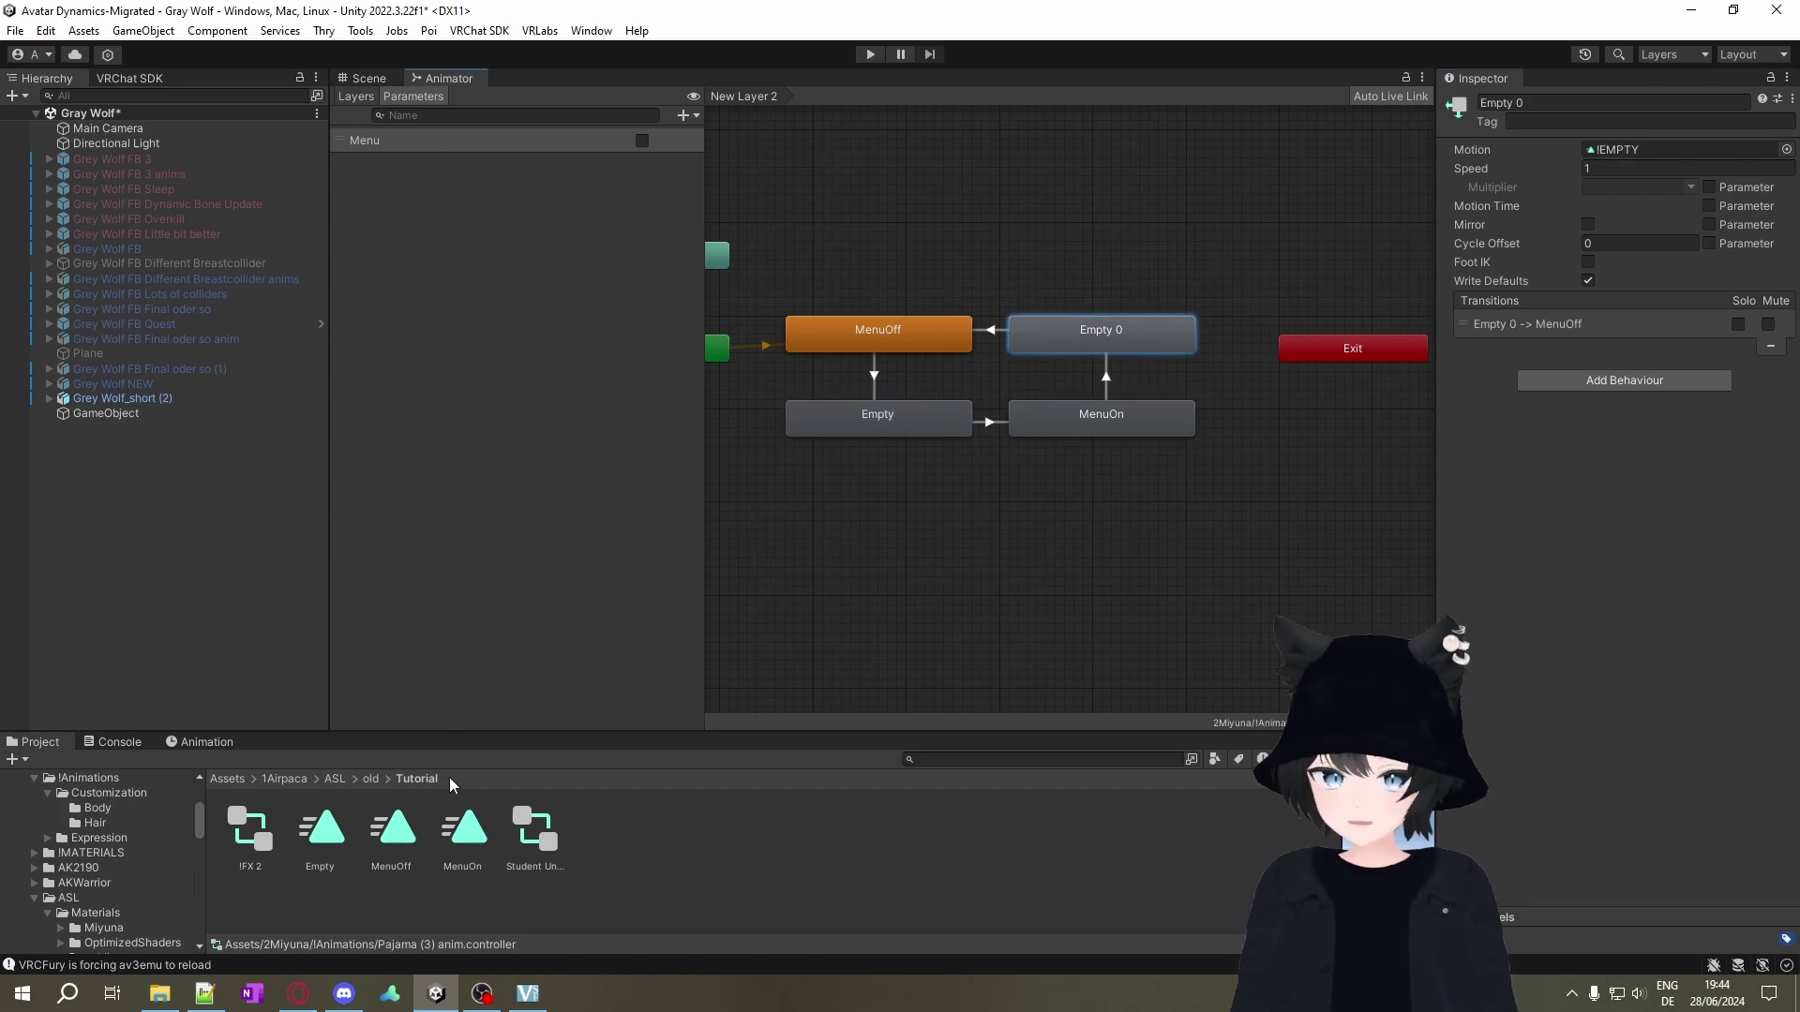
left_click(469, 838)
left_click_drag(468, 838, 1631, 152)
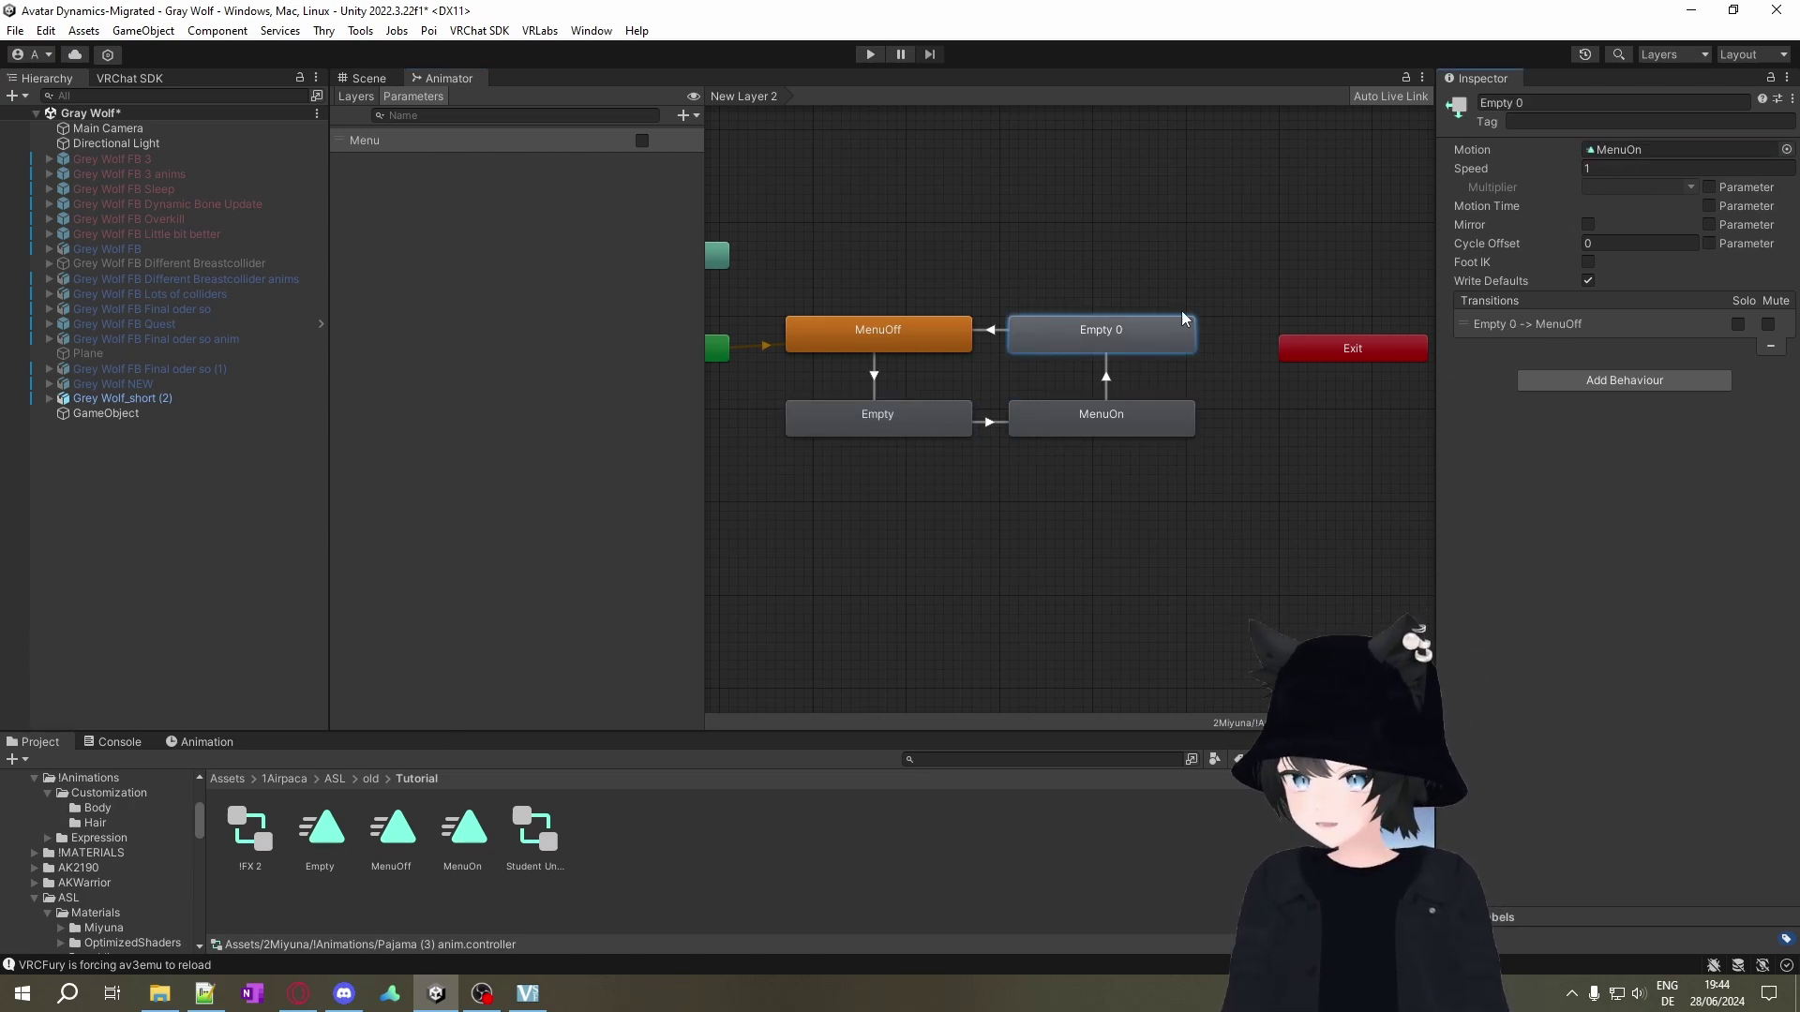
Rename the Empty state to 'Off Buffer'.
left_click(919, 330)
left_click(877, 426)
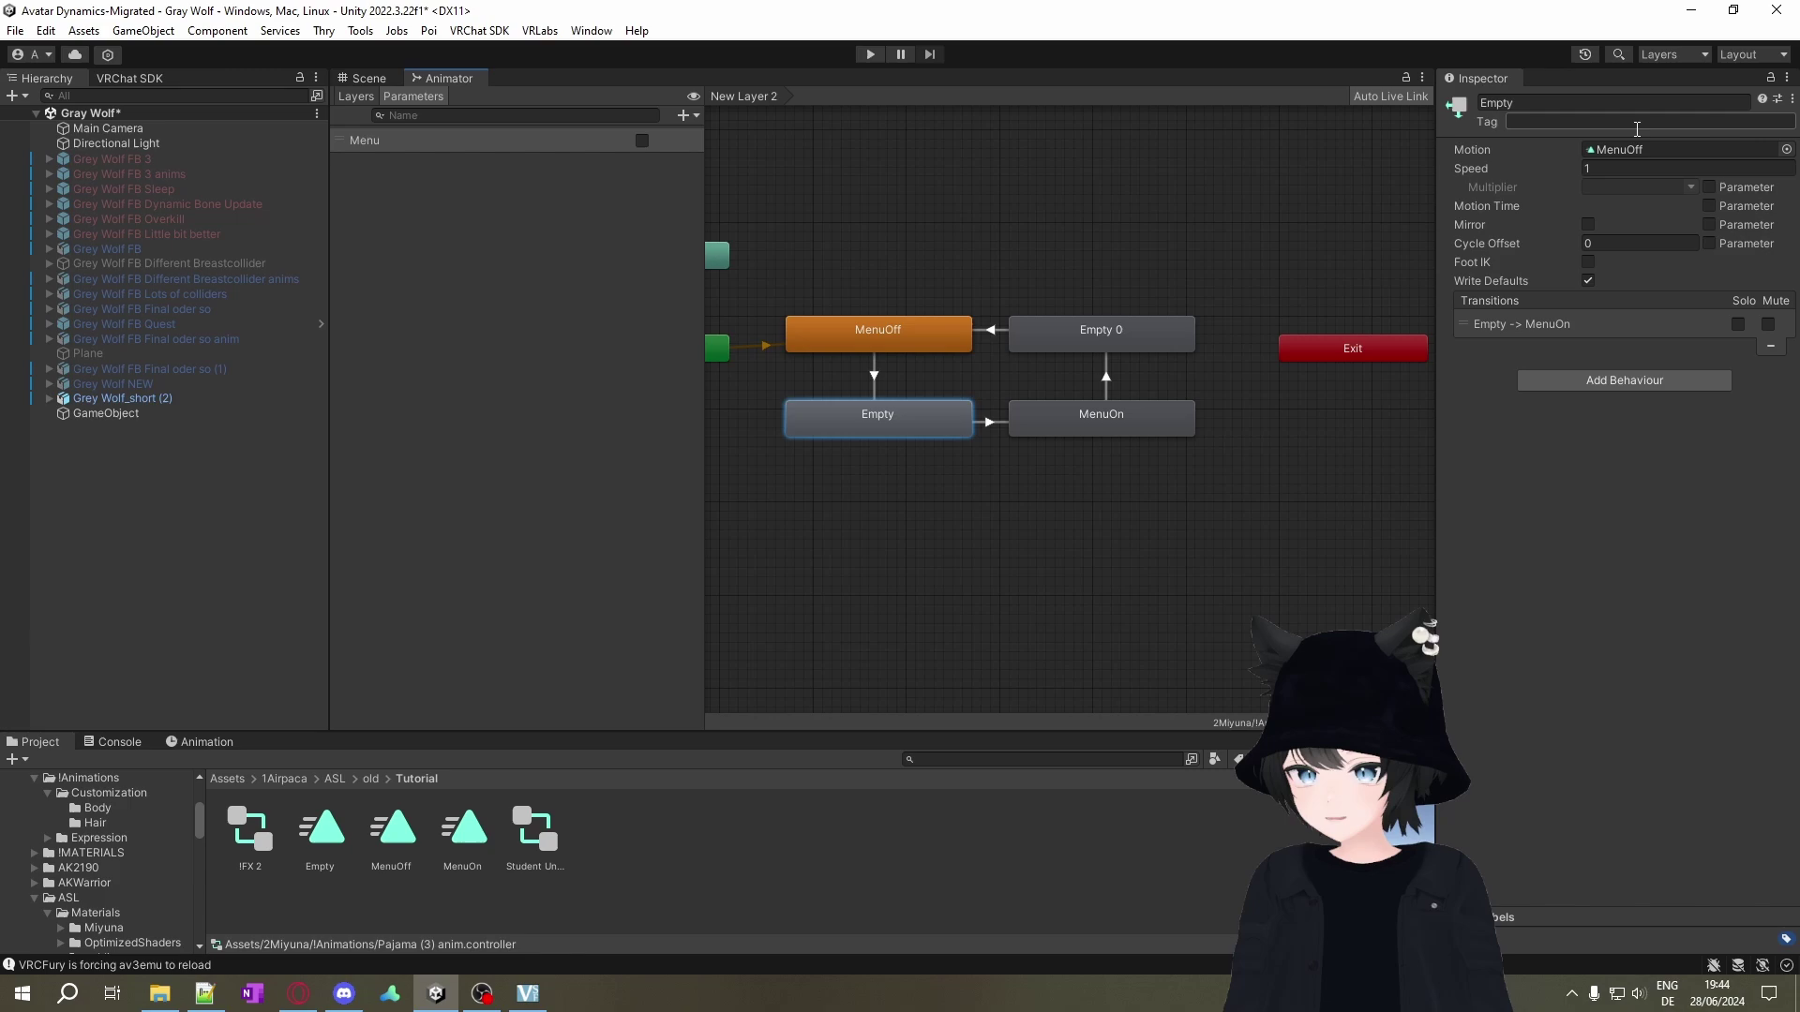
left_click(1600, 104)
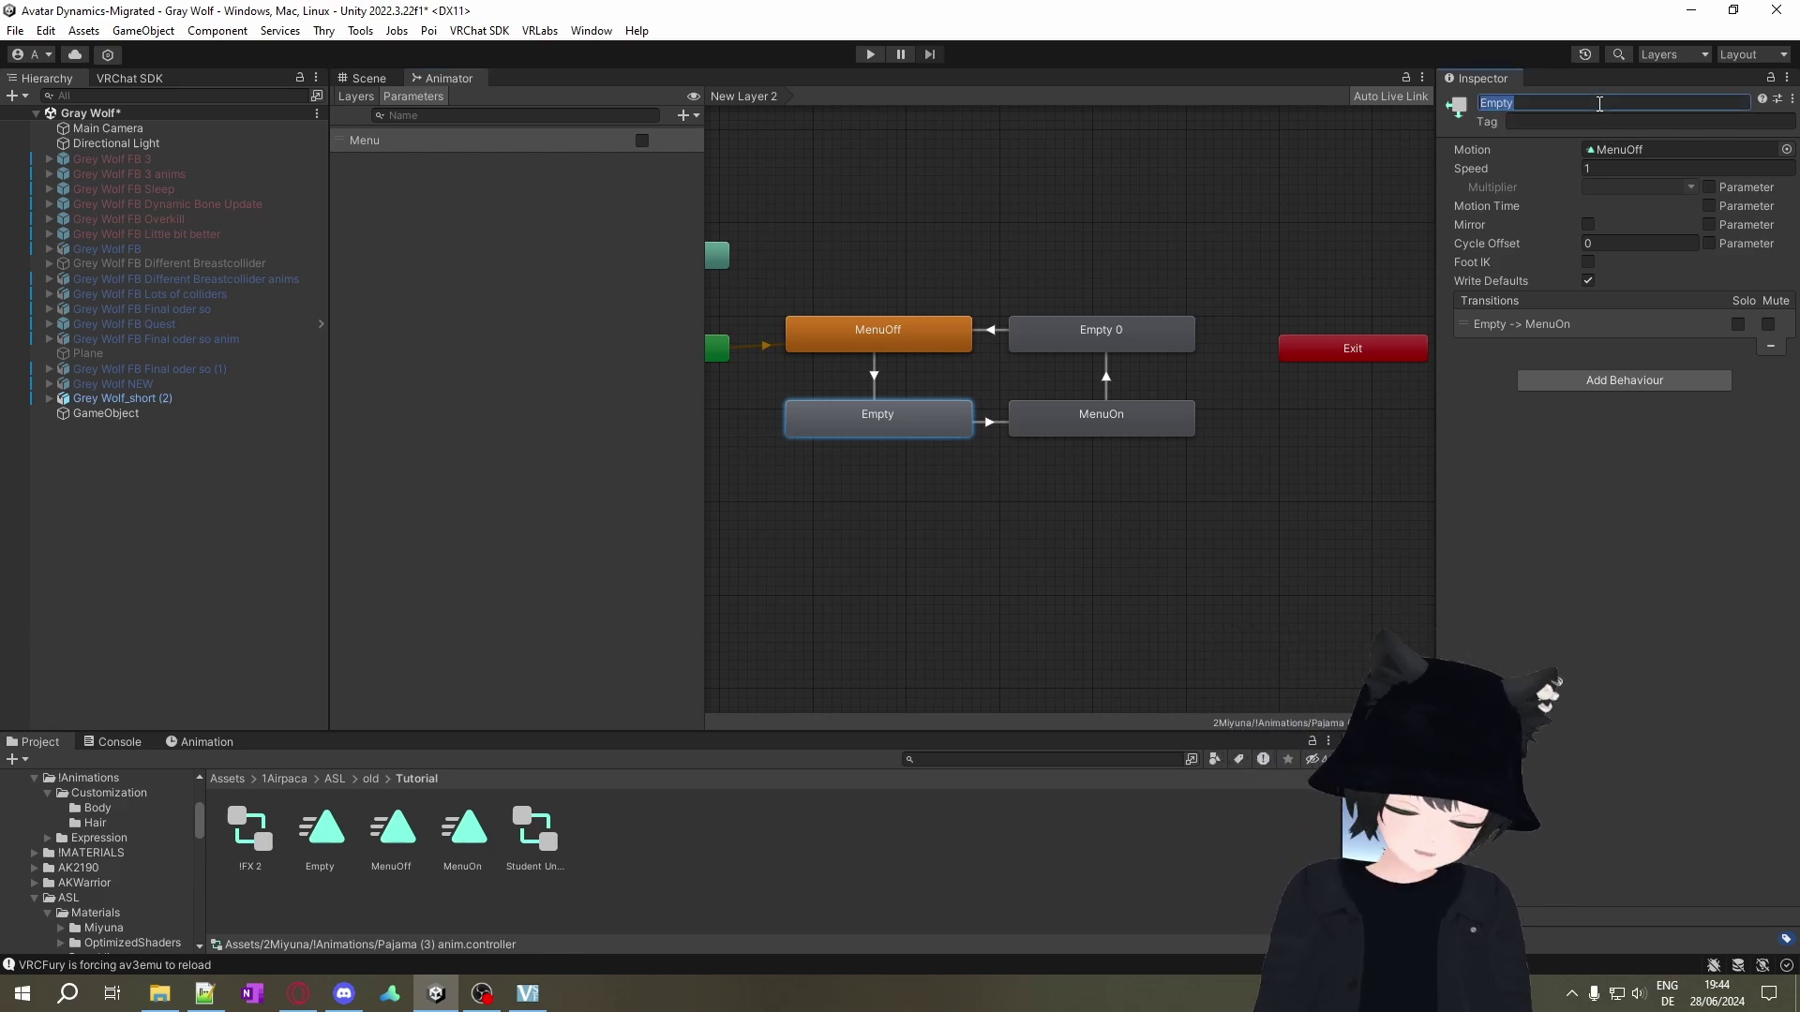
type("Off Buffer")
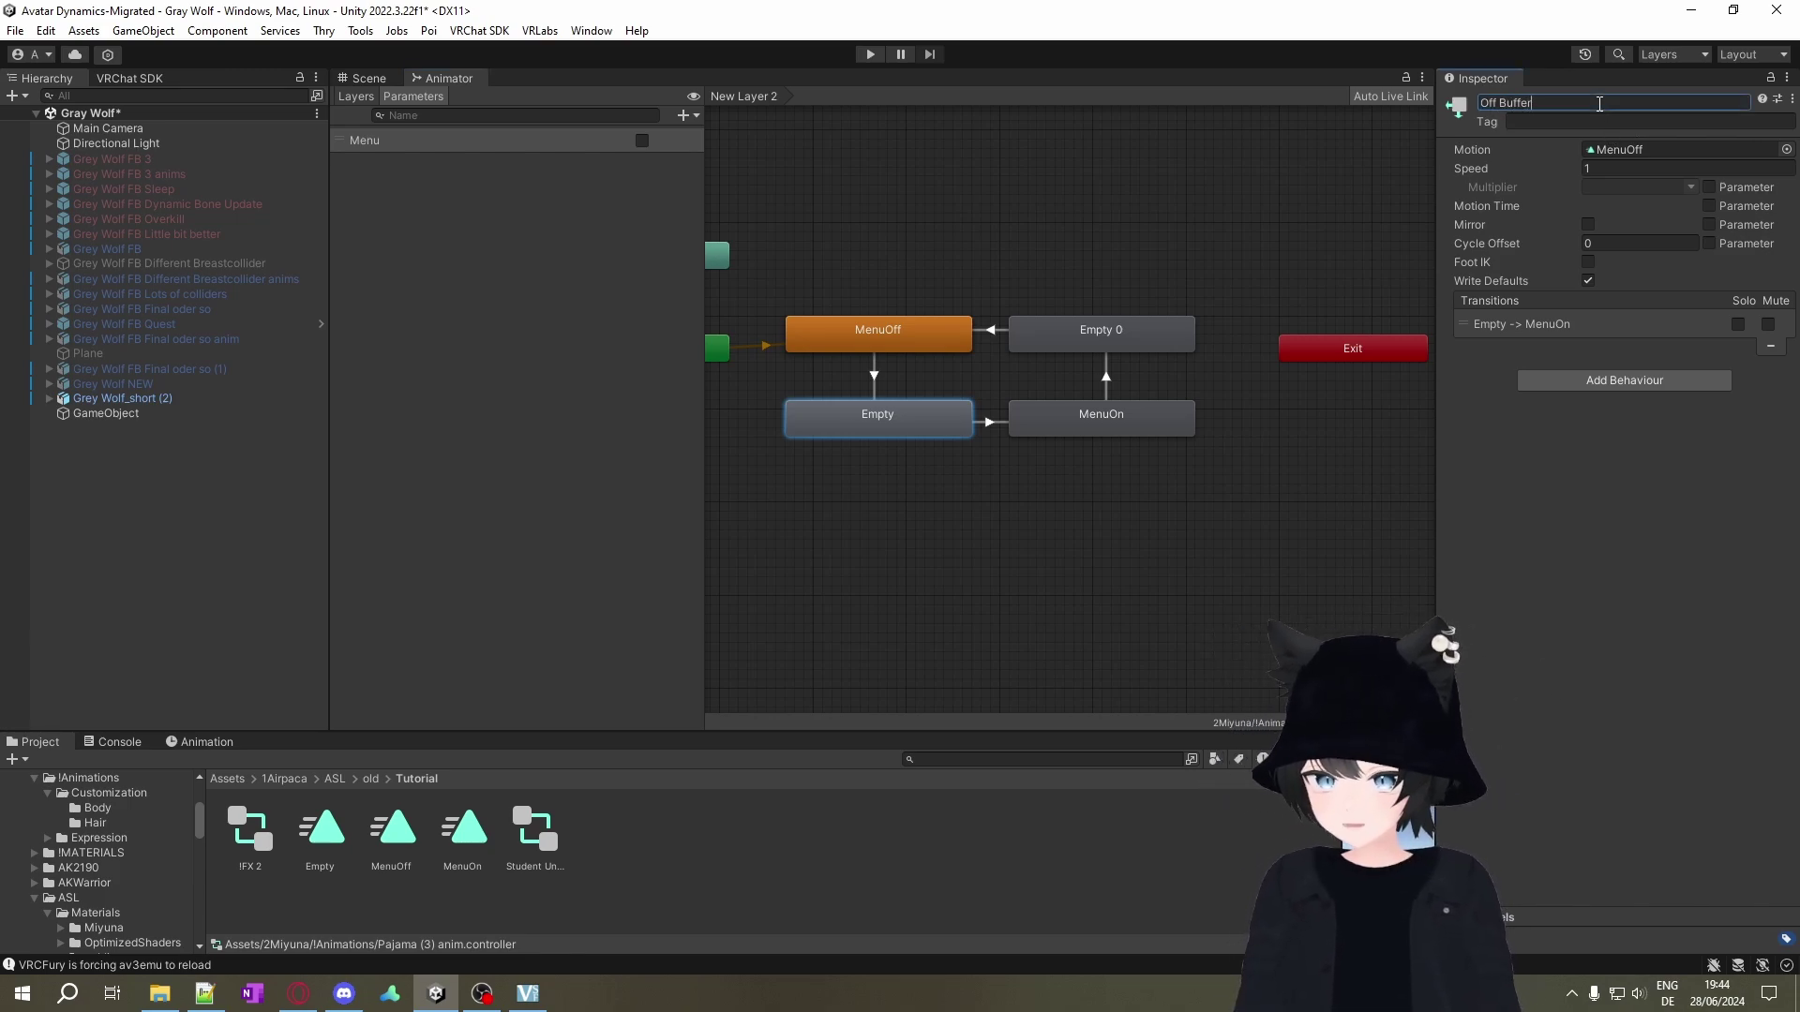
key("Return")
Rename the Empty 0 state to 'On Buffer'.
left_click(1133, 339)
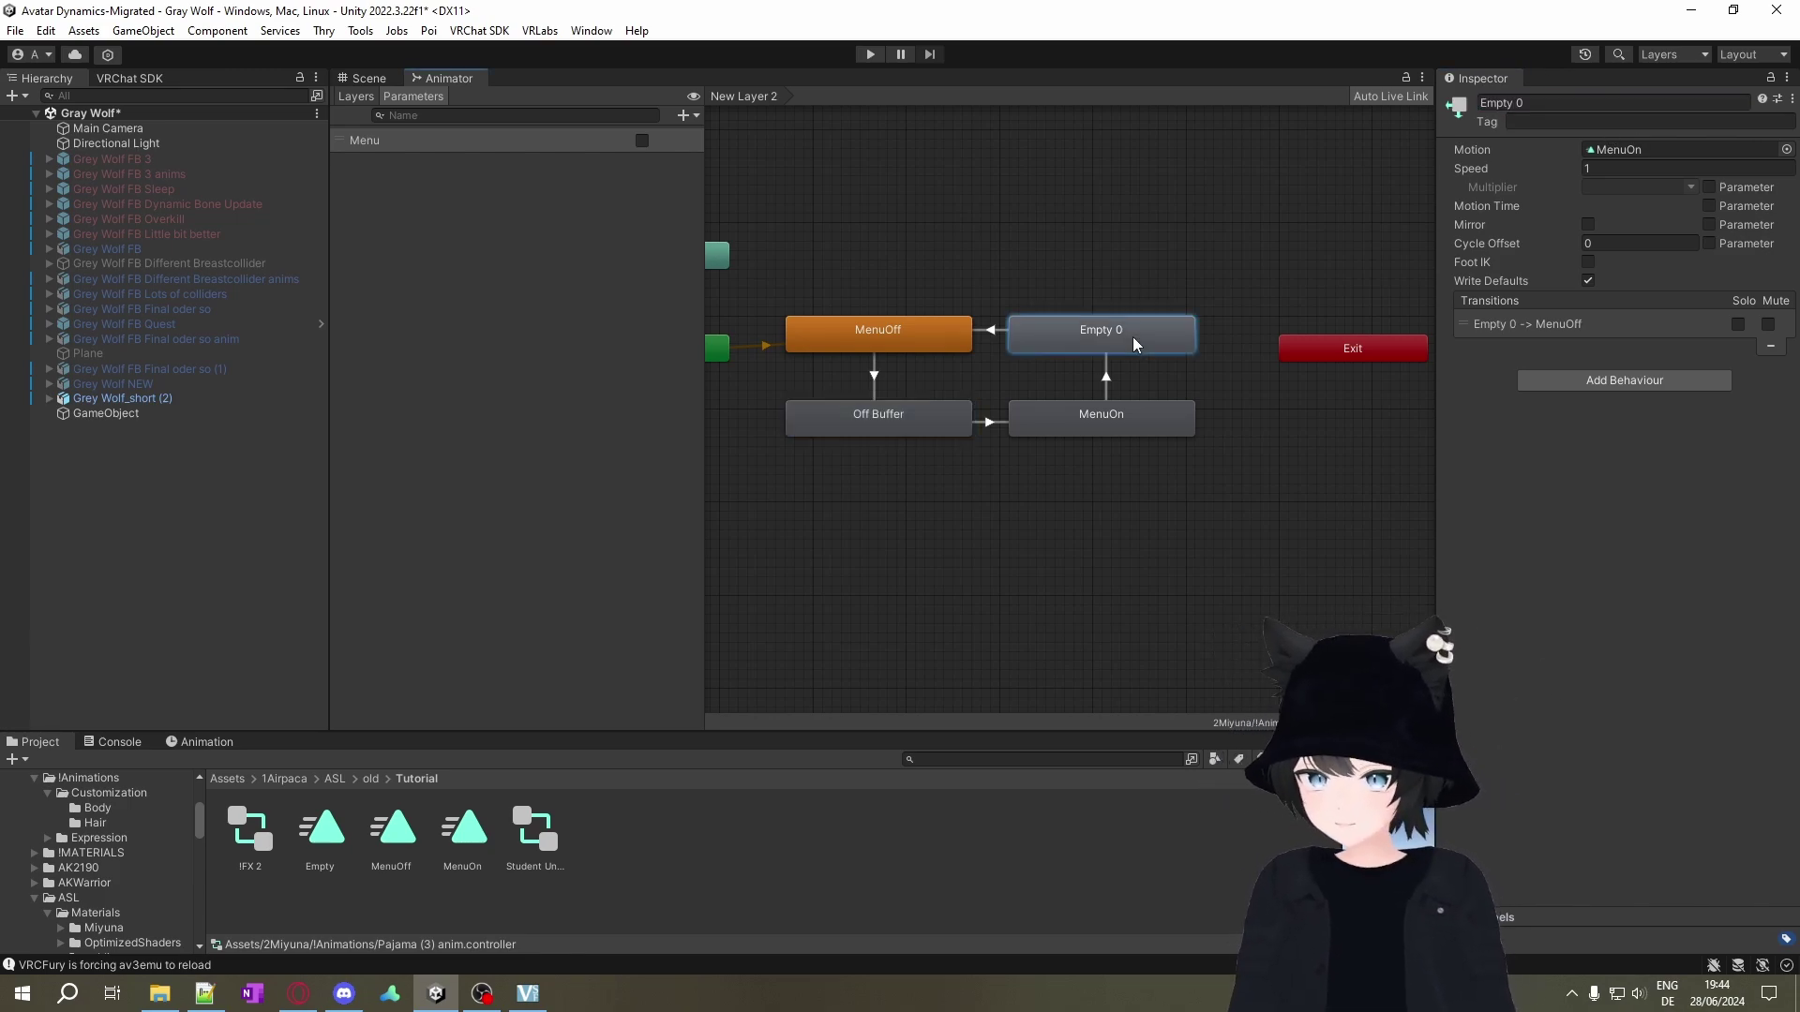
left_click(1578, 103)
type("On Buffer")
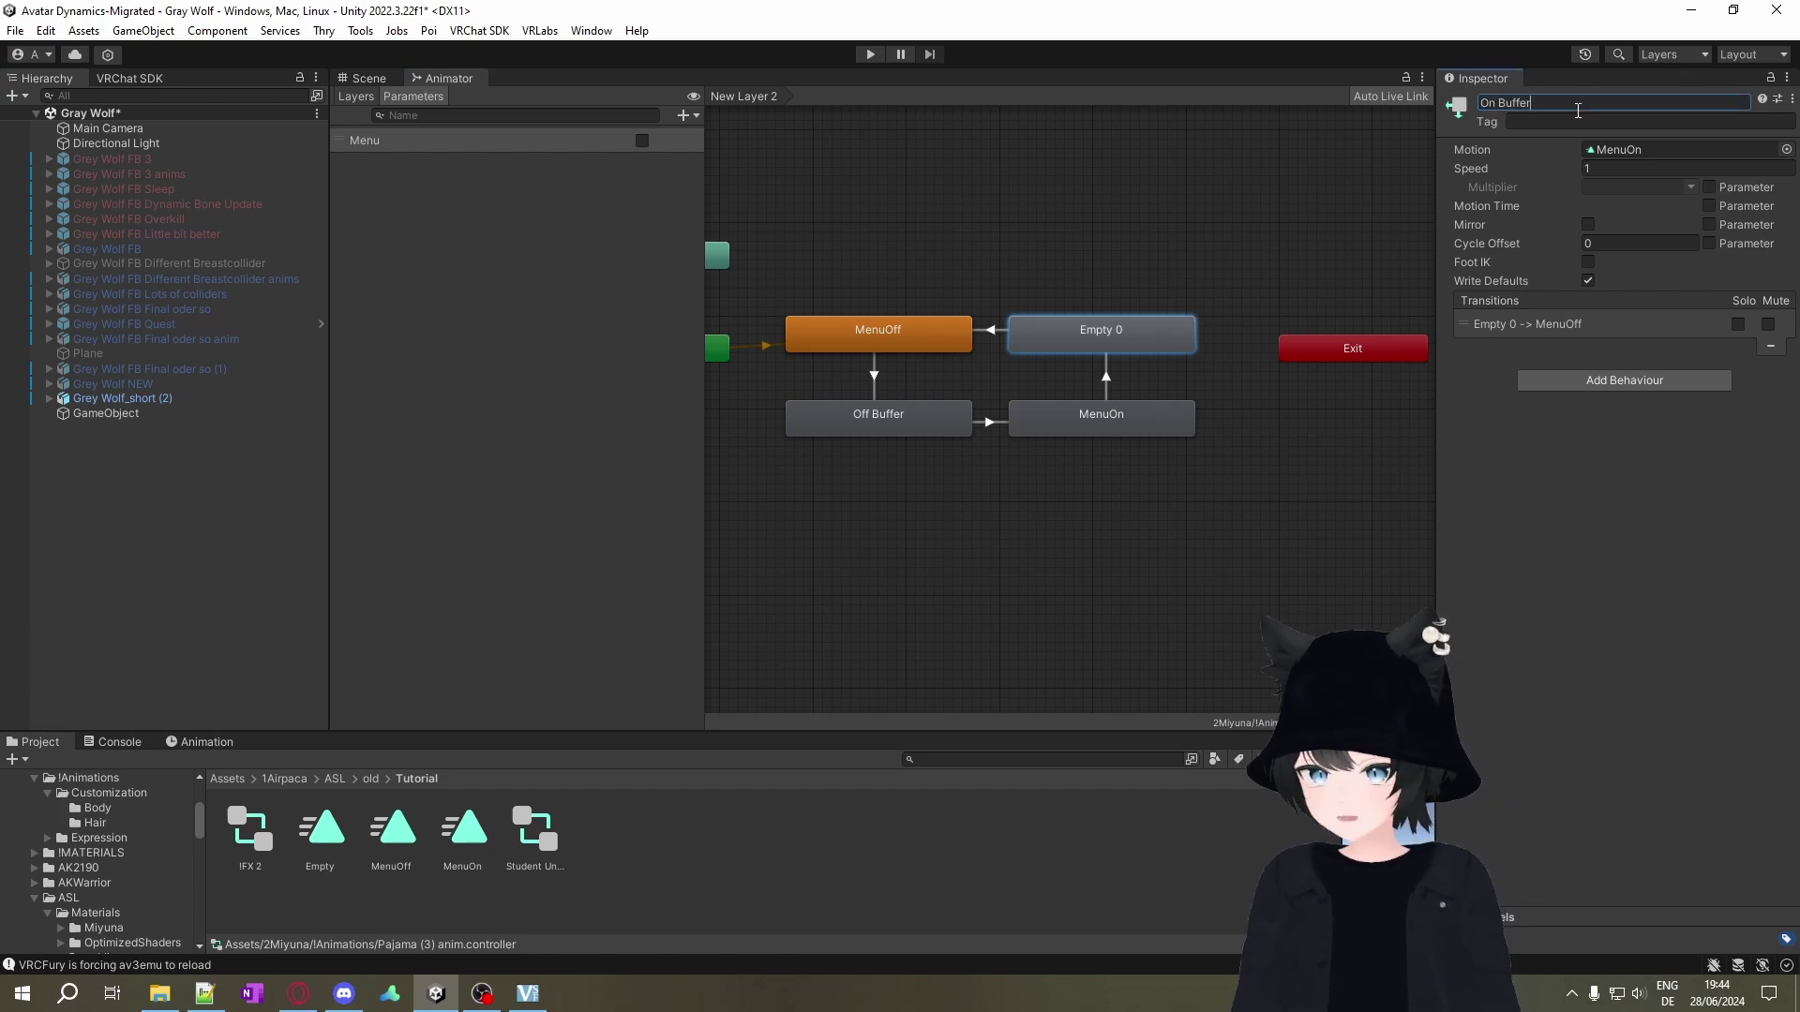
key("Return")
Run Play mode, inspect Off Buffer and On Buffer as the loop cycles, then stop playing.
left_click(863, 57)
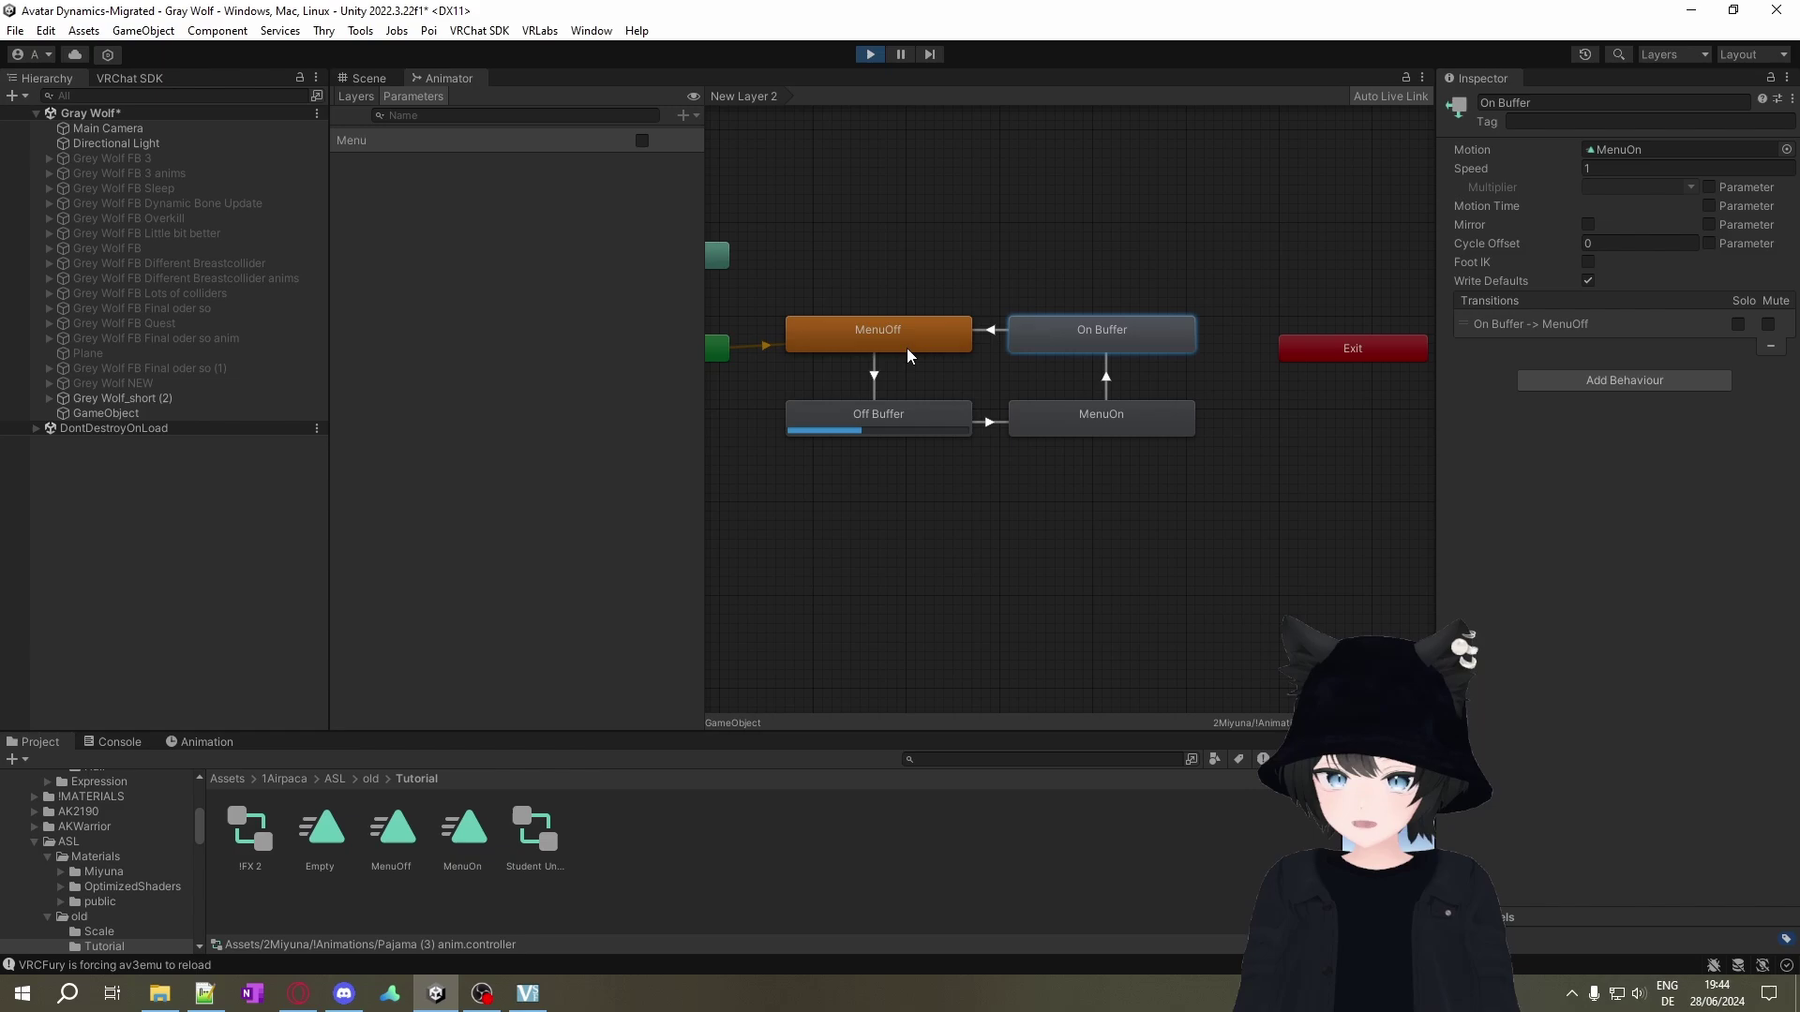
left_click(895, 416)
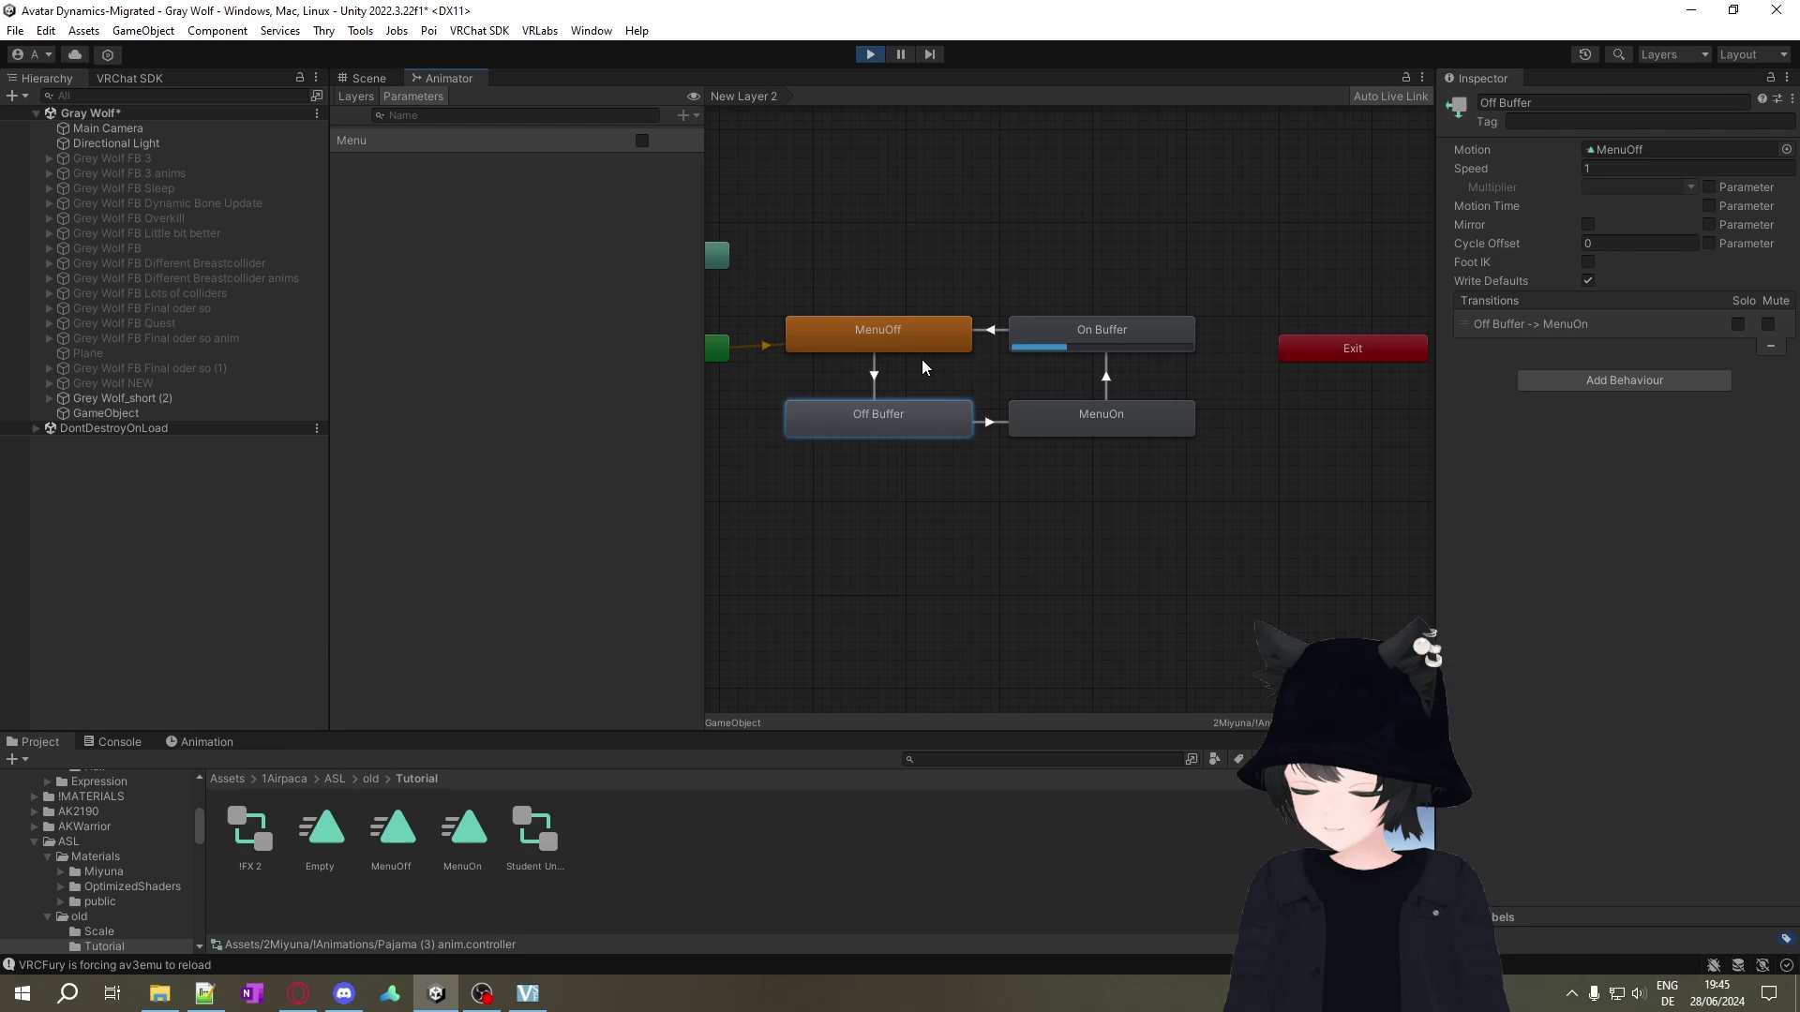
left_click(1135, 323)
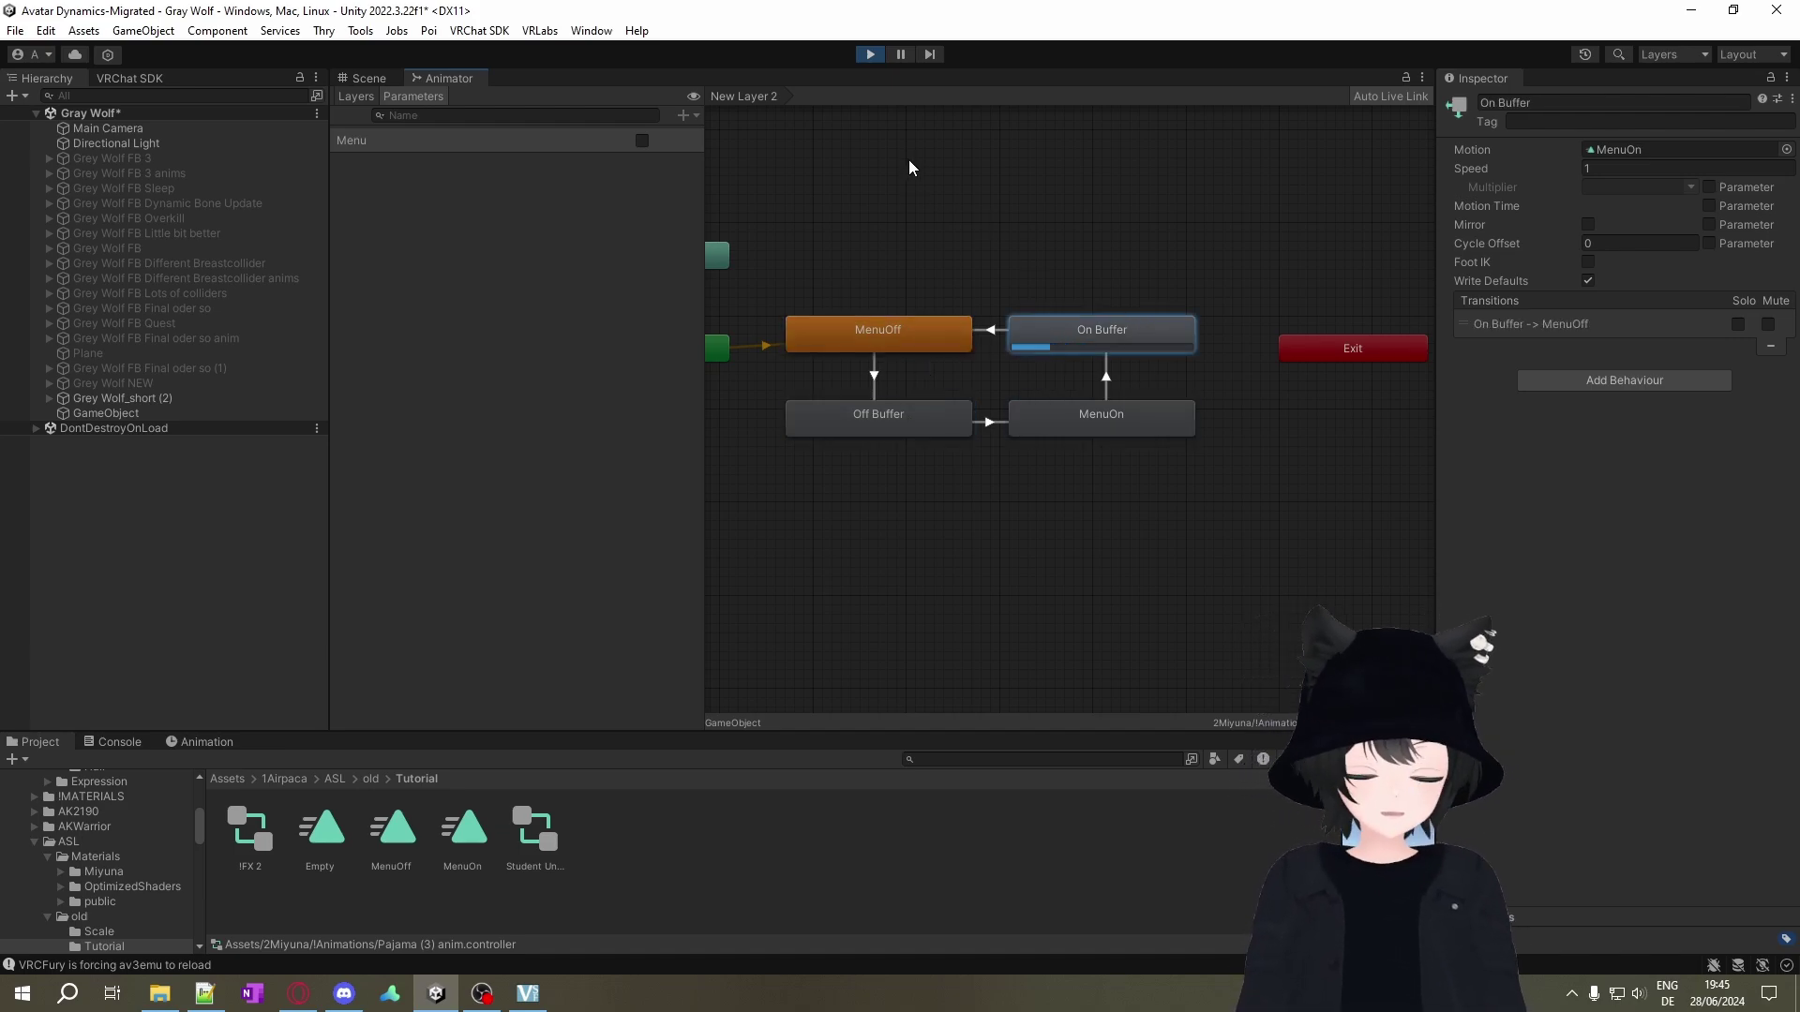
left_click(869, 55)
Duplicate Off Buffer with Ctrl+D, place the copy below it, and clear the trailing 0 from its name.
left_click(942, 420)
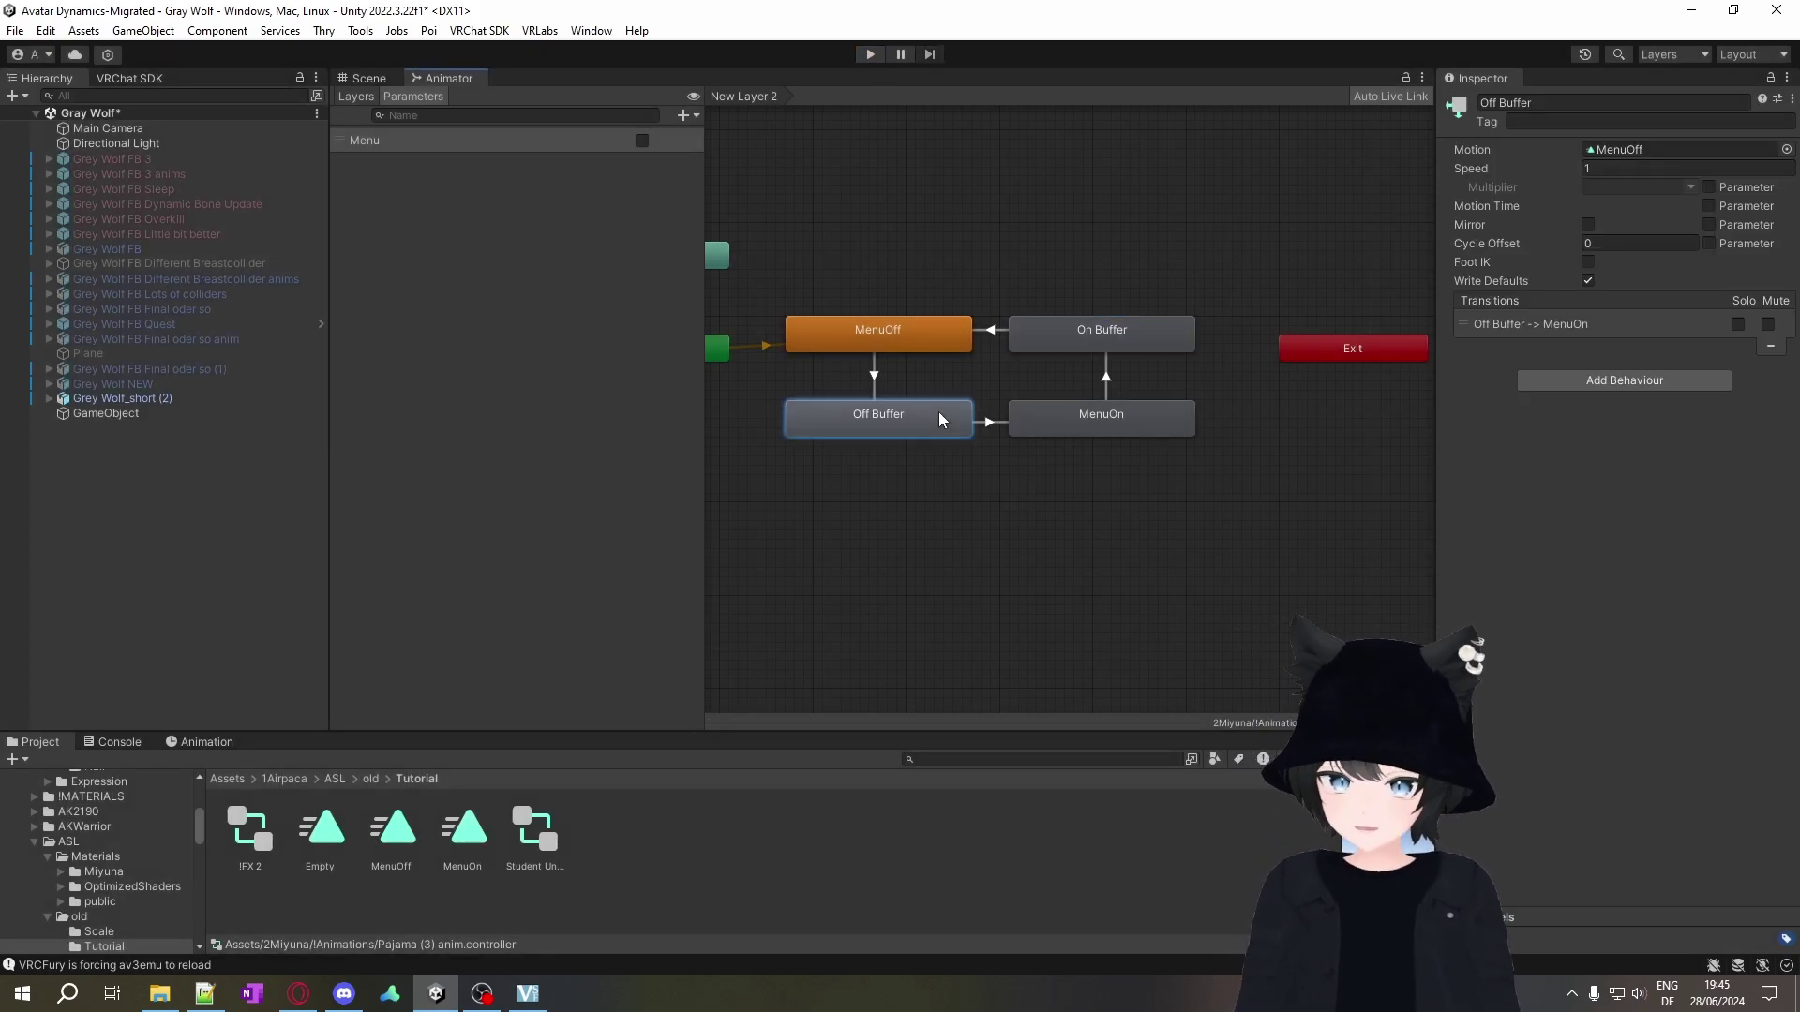
key("ctrl+d")
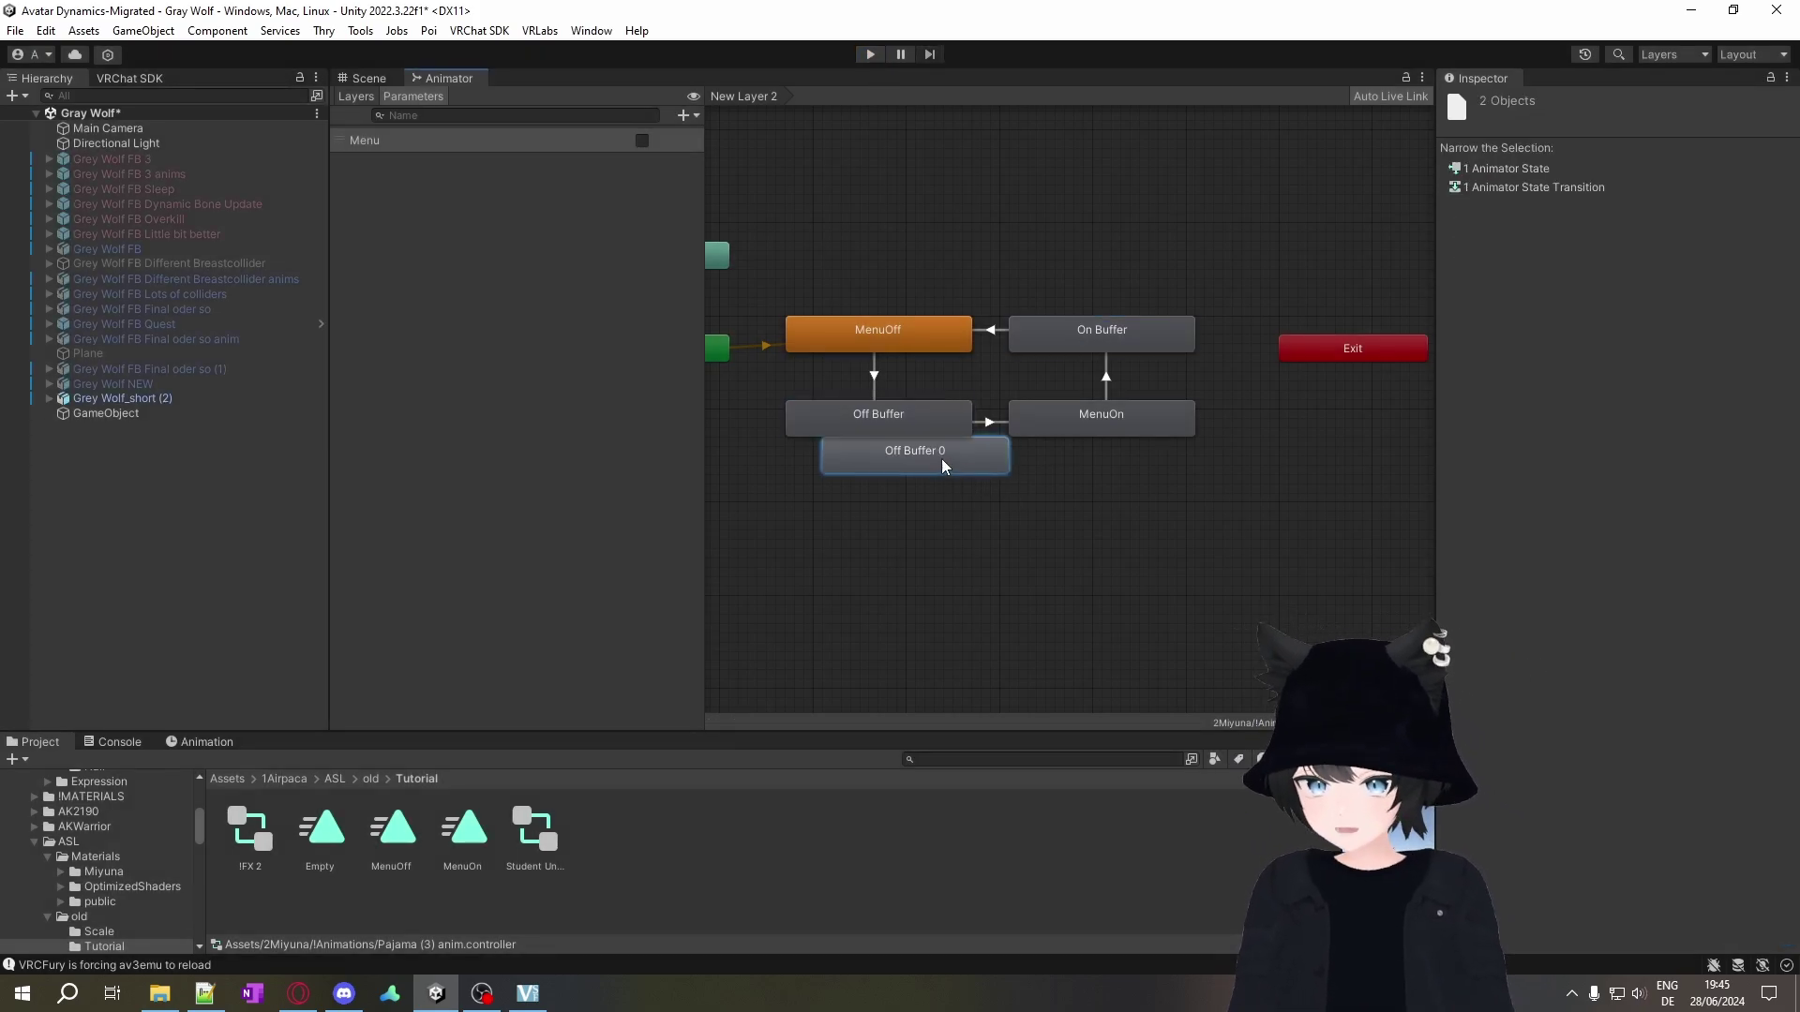
left_click_drag(941, 458, 908, 493)
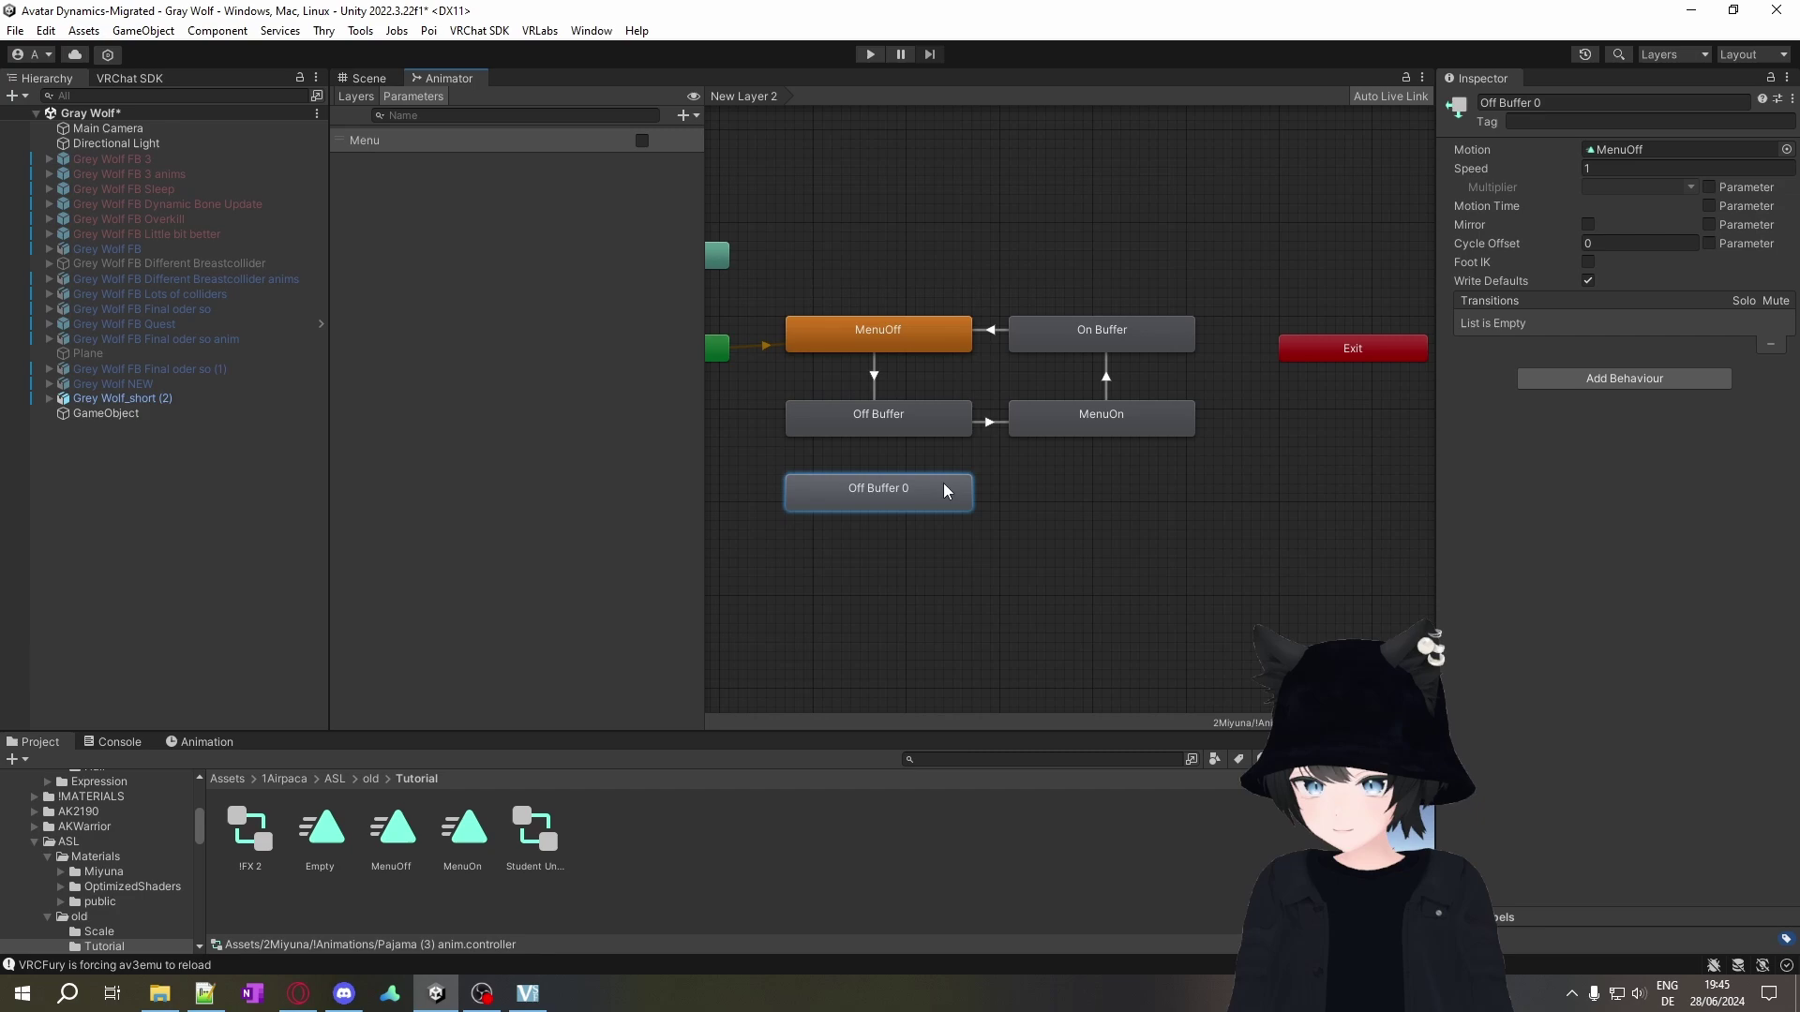
left_click(1559, 106)
left_click(1559, 106)
key("BackSpace")
Finish naming the copy 'Off Buffer 2' and add a transition from it to MenuOn.
type("2")
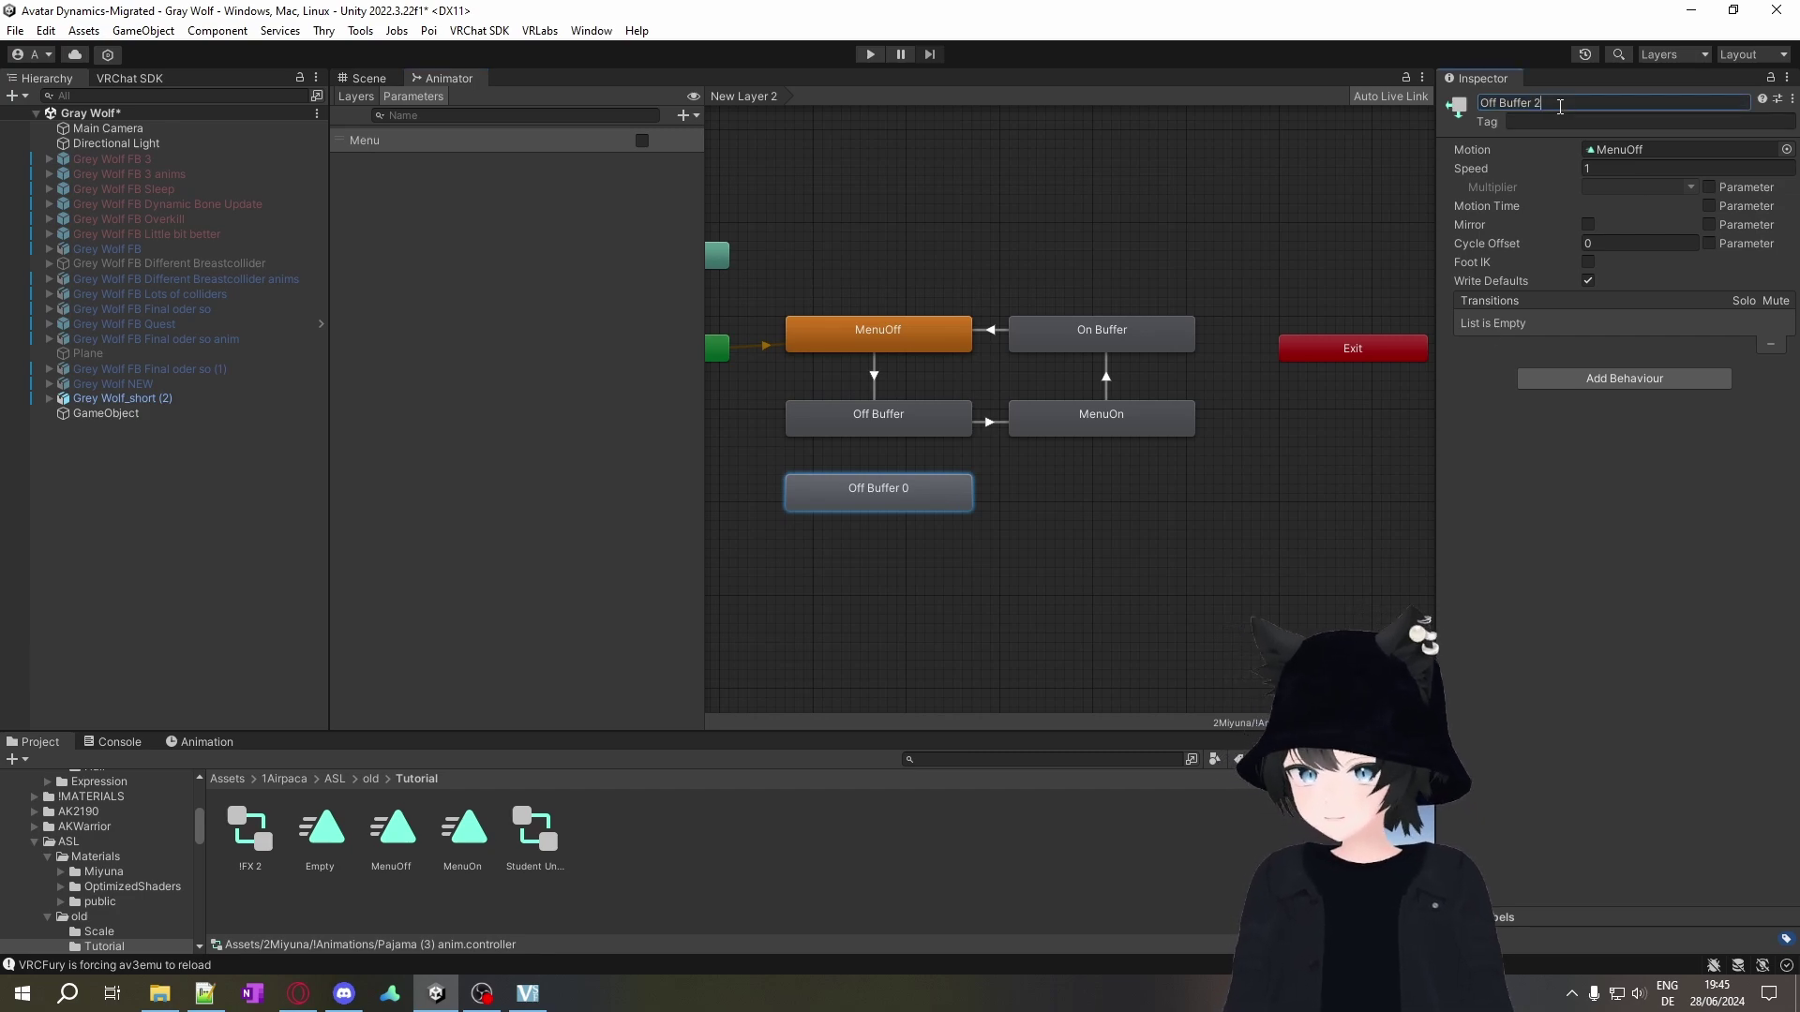
left_click(1066, 479)
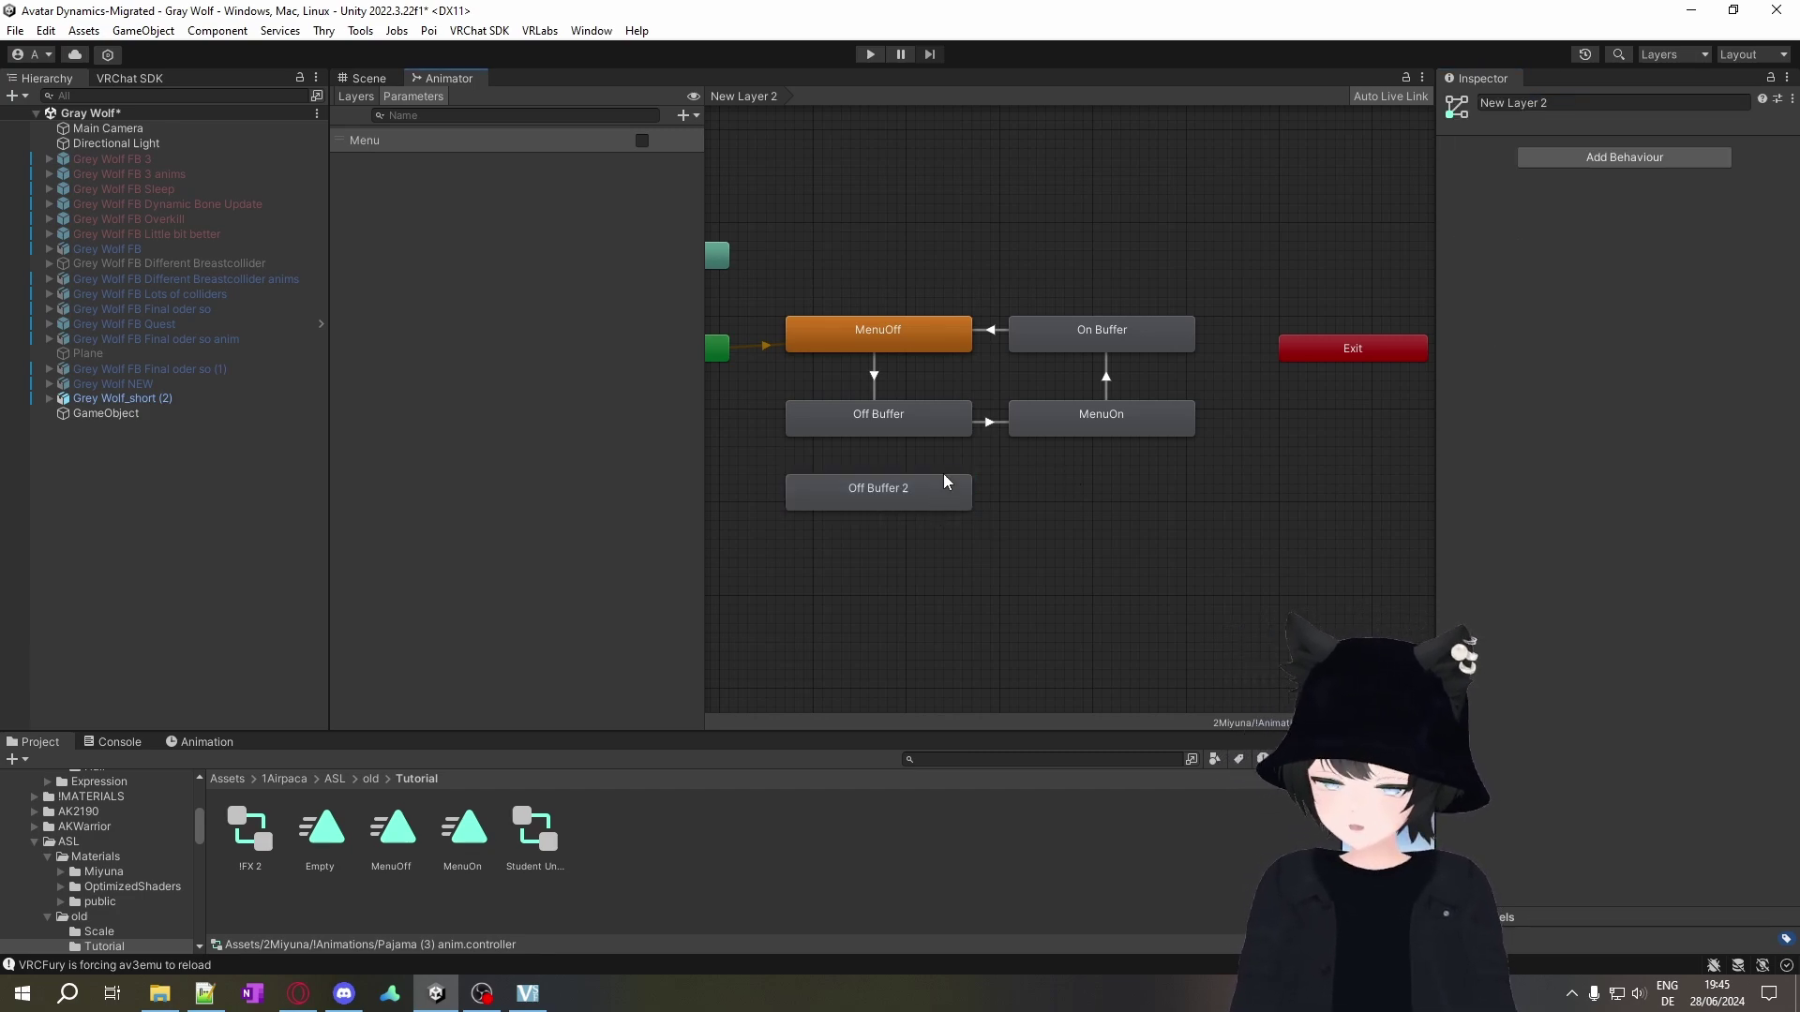
left_click(990, 424)
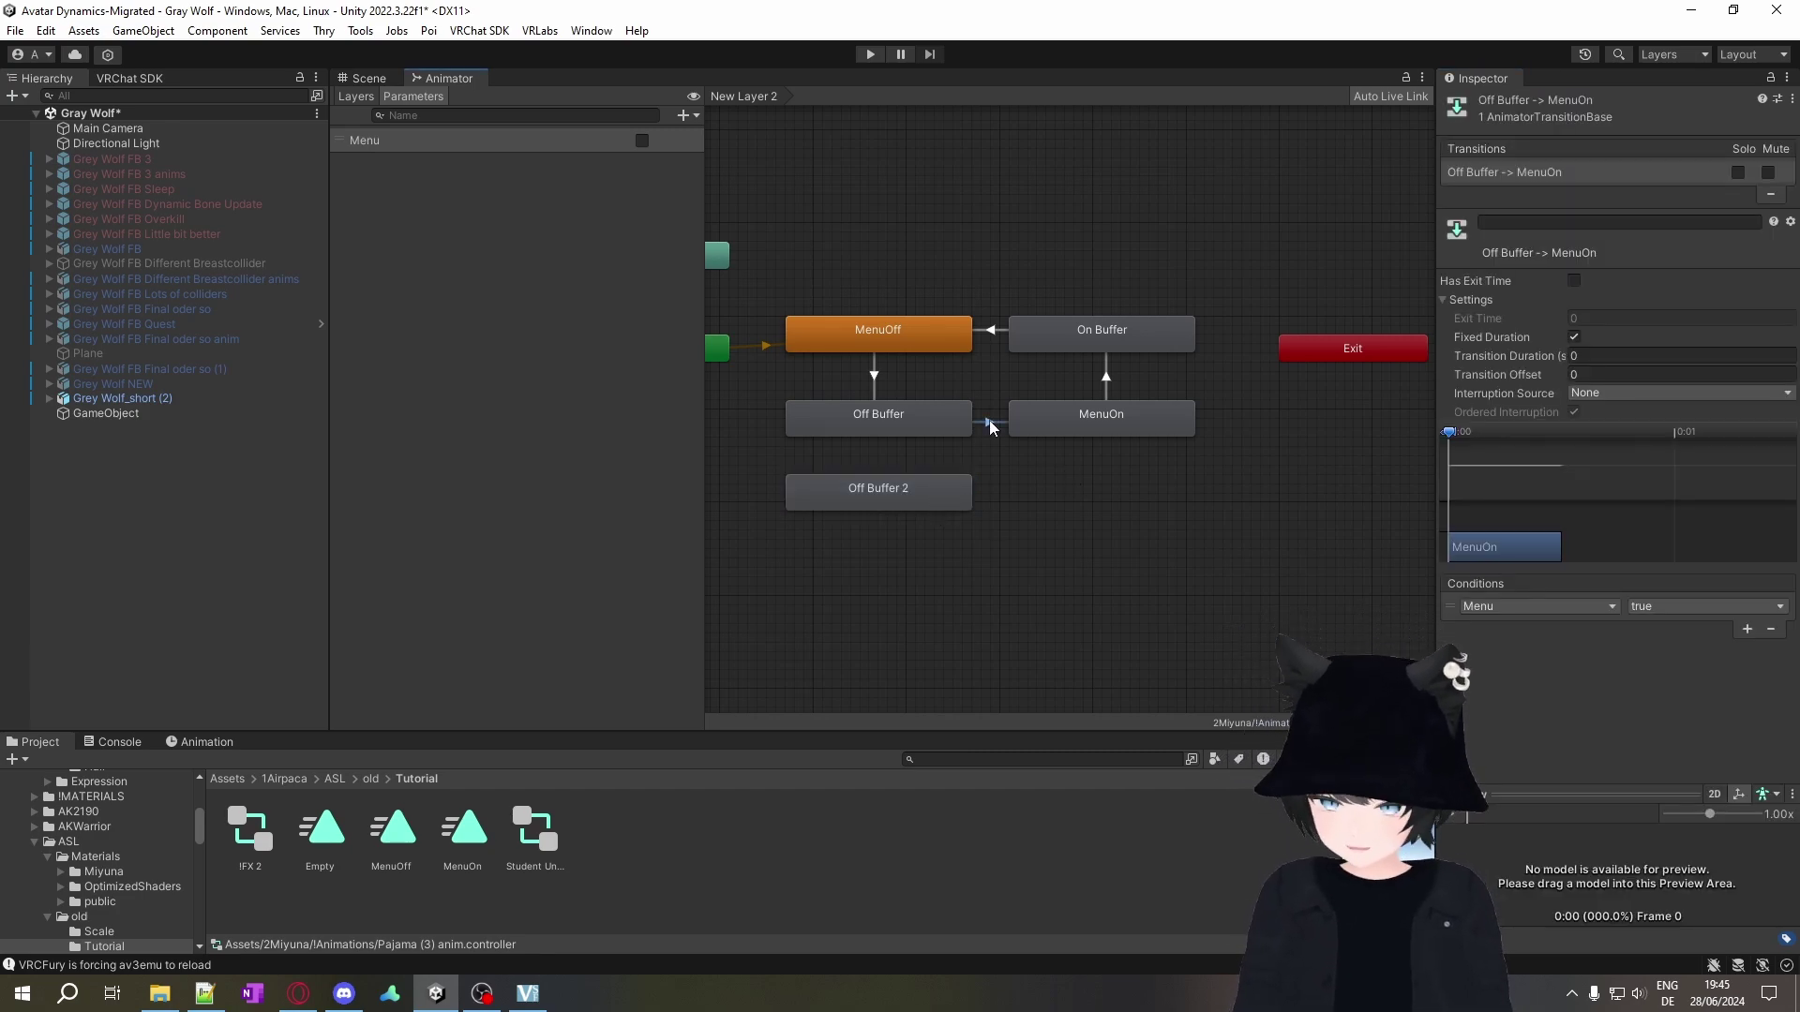
right_click(939, 488)
left_click(1009, 501)
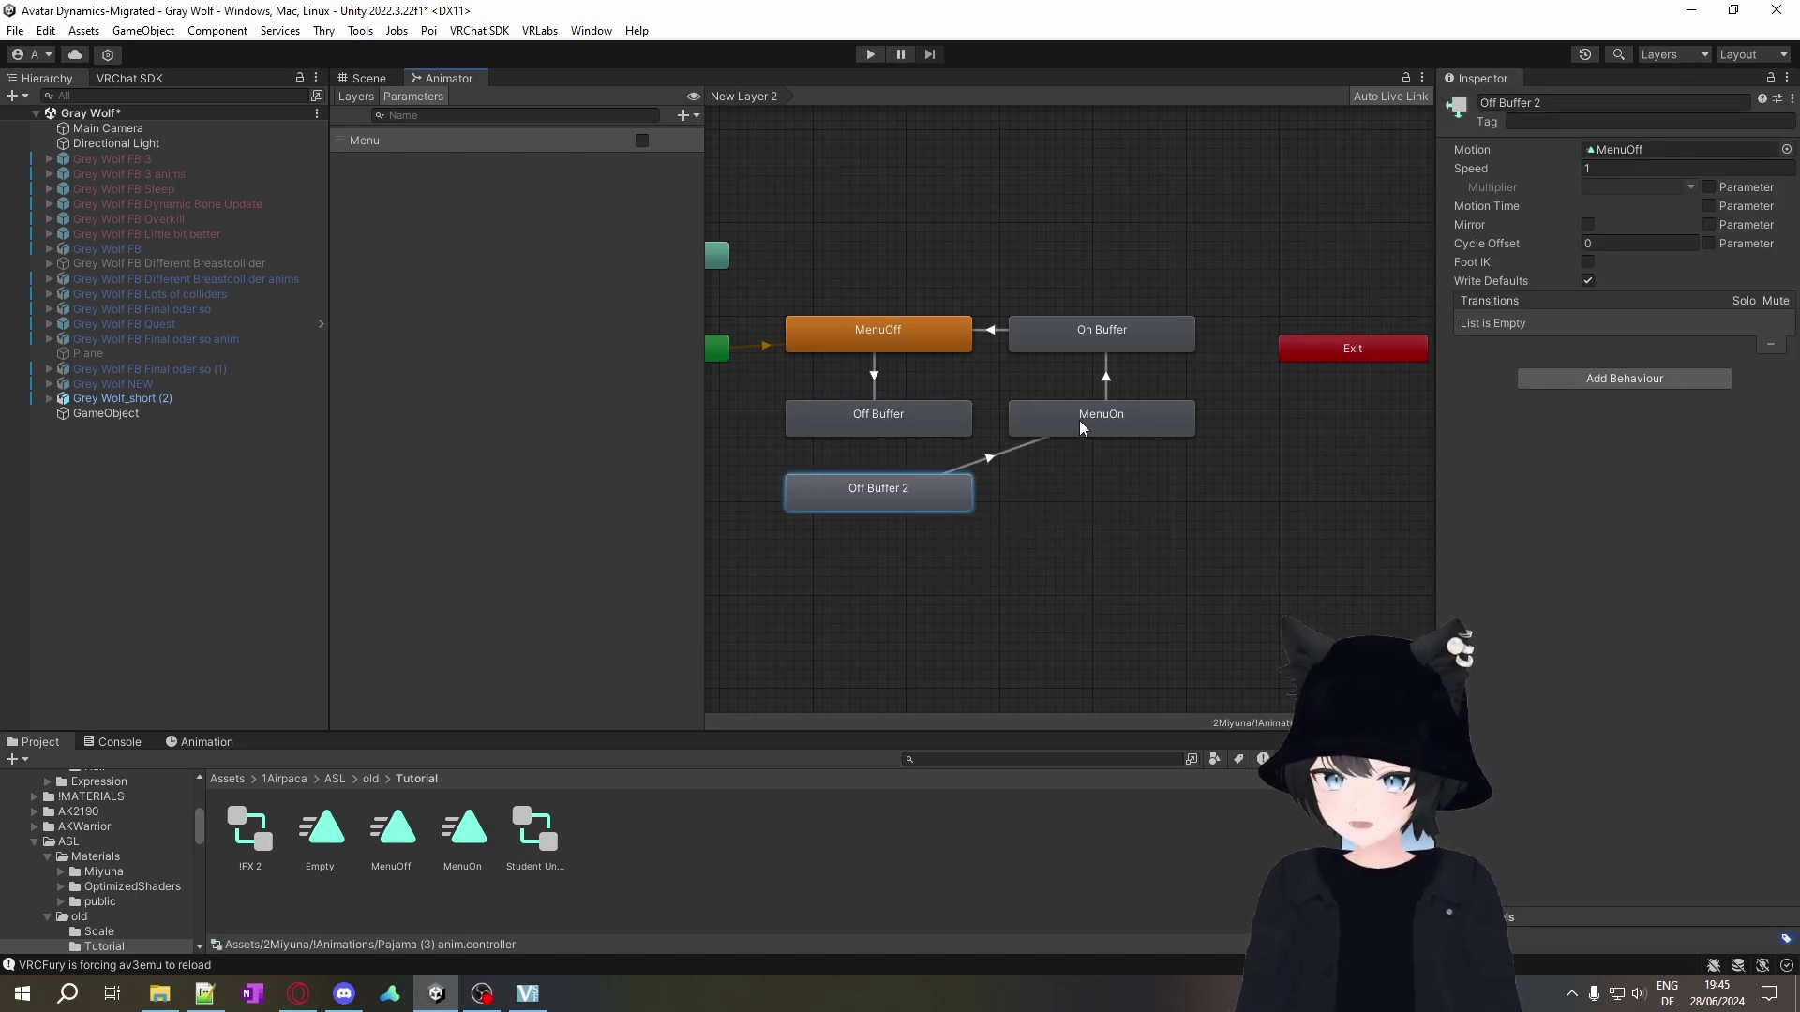
left_click(1080, 423)
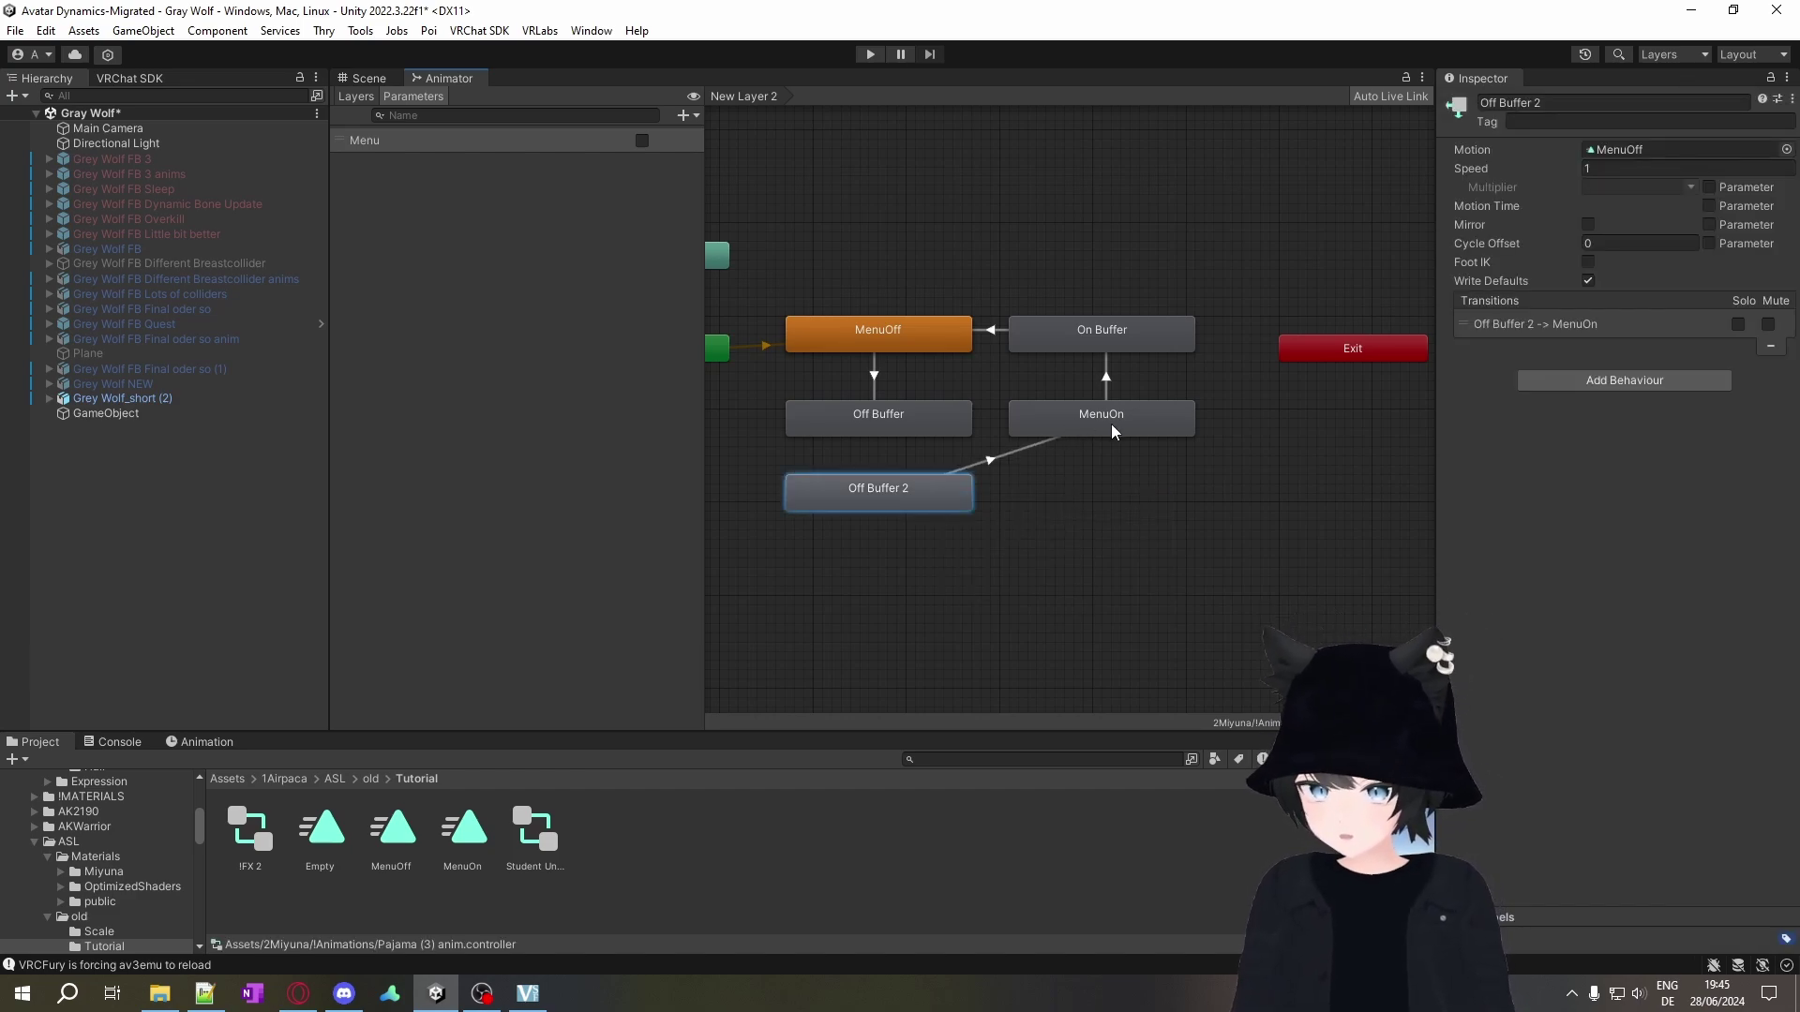
Add a transition from Off Buffer to Off Buffer 2.
right_click(892, 426)
left_click(914, 432)
left_click(896, 487)
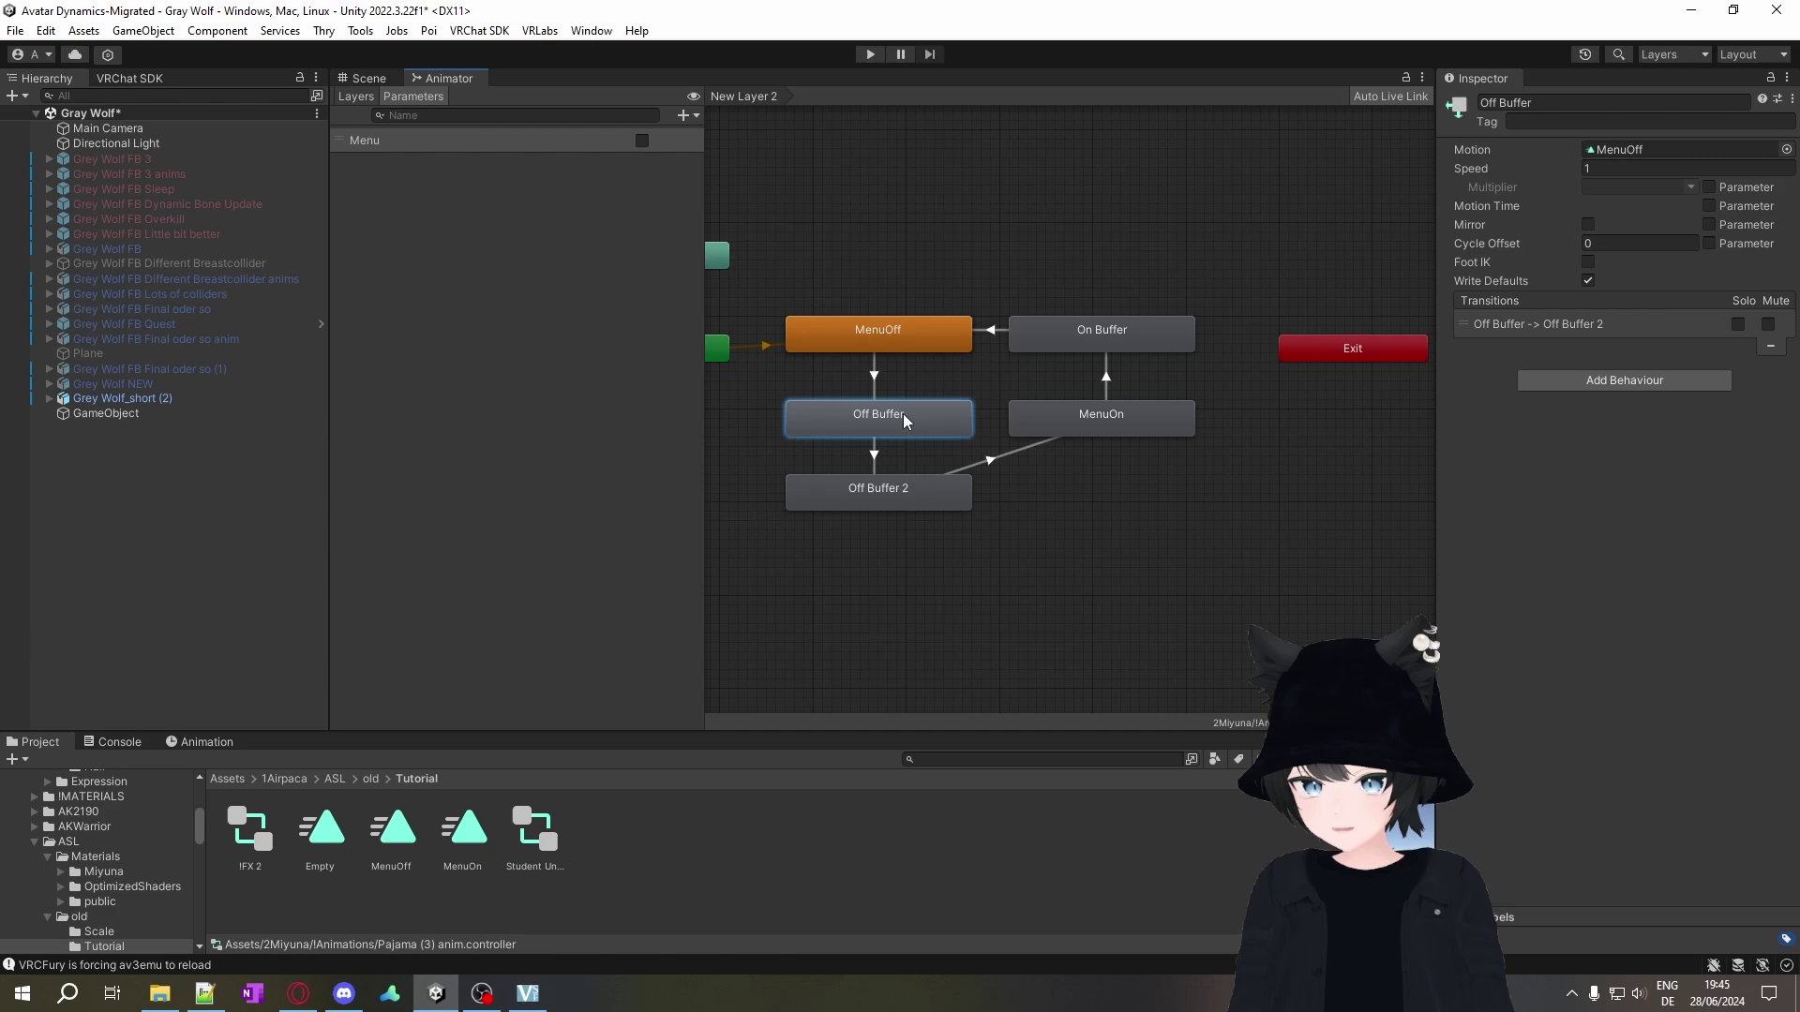
left_click(909, 491)
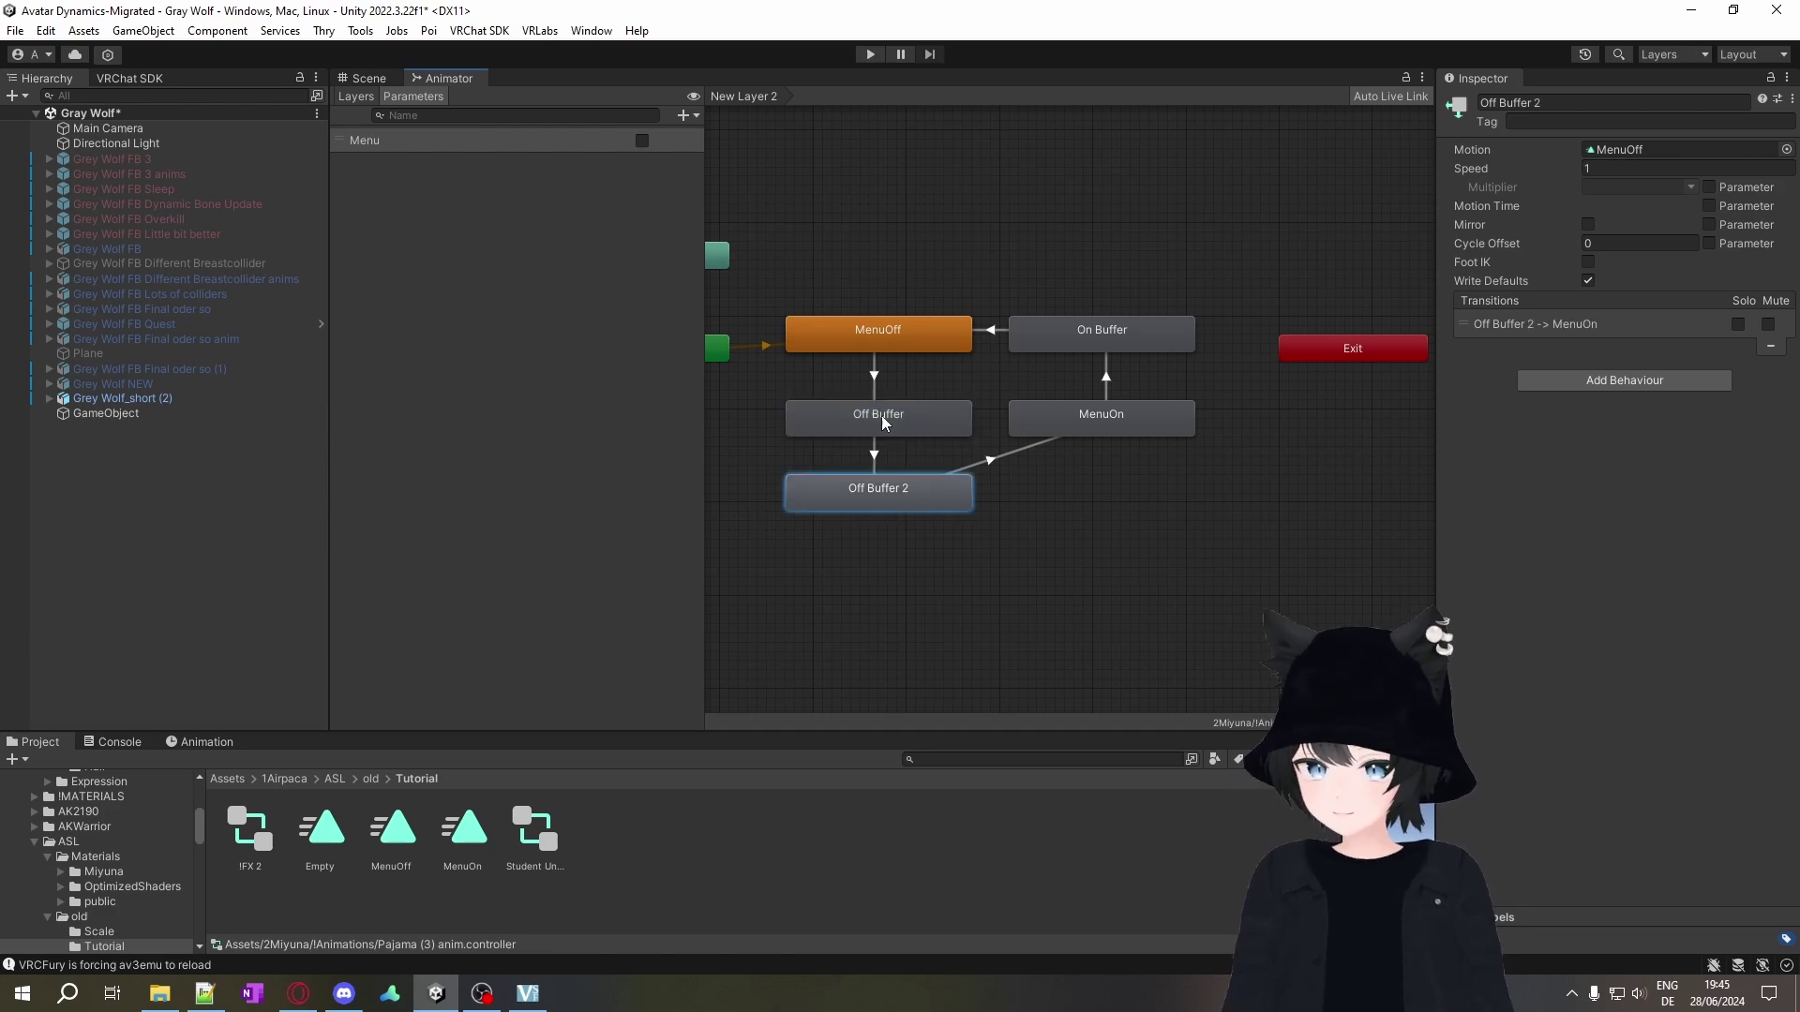
left_click(885, 421)
Give the Off Buffer → Off Buffer 2 transition no exit time, 0.3 duration, and a Menu true condition.
left_click(876, 457)
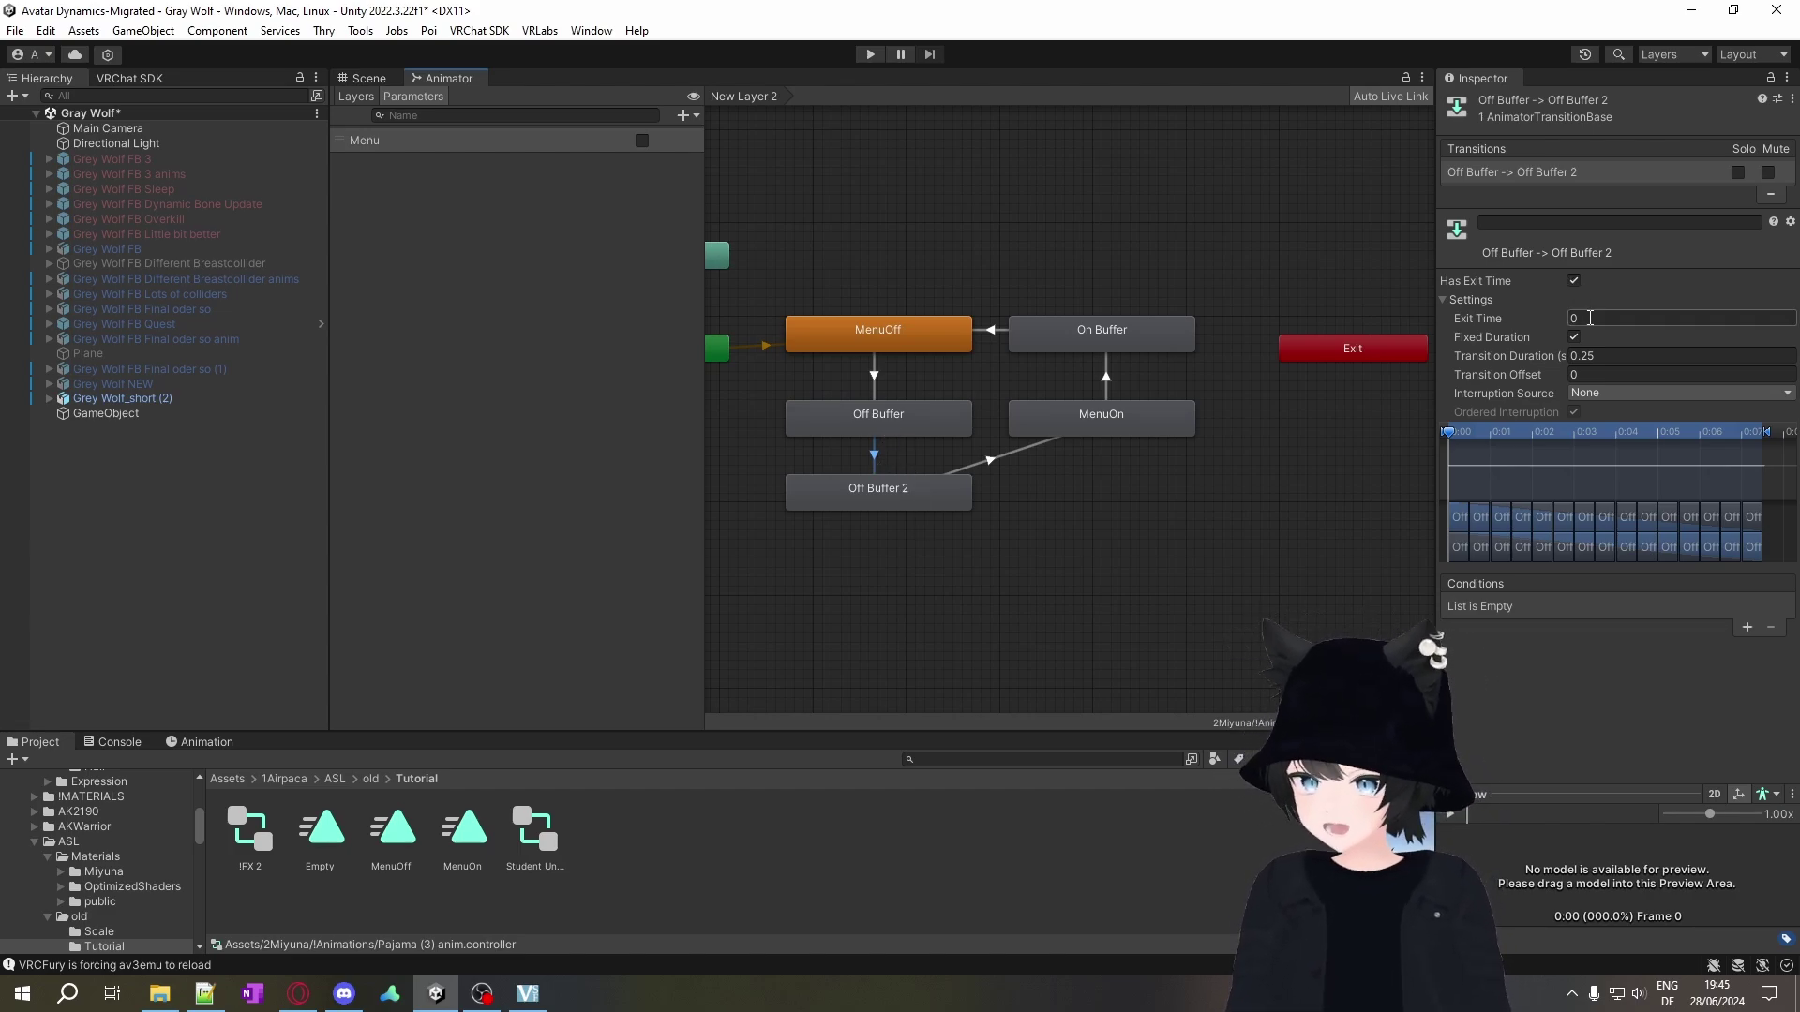
left_click(1575, 280)
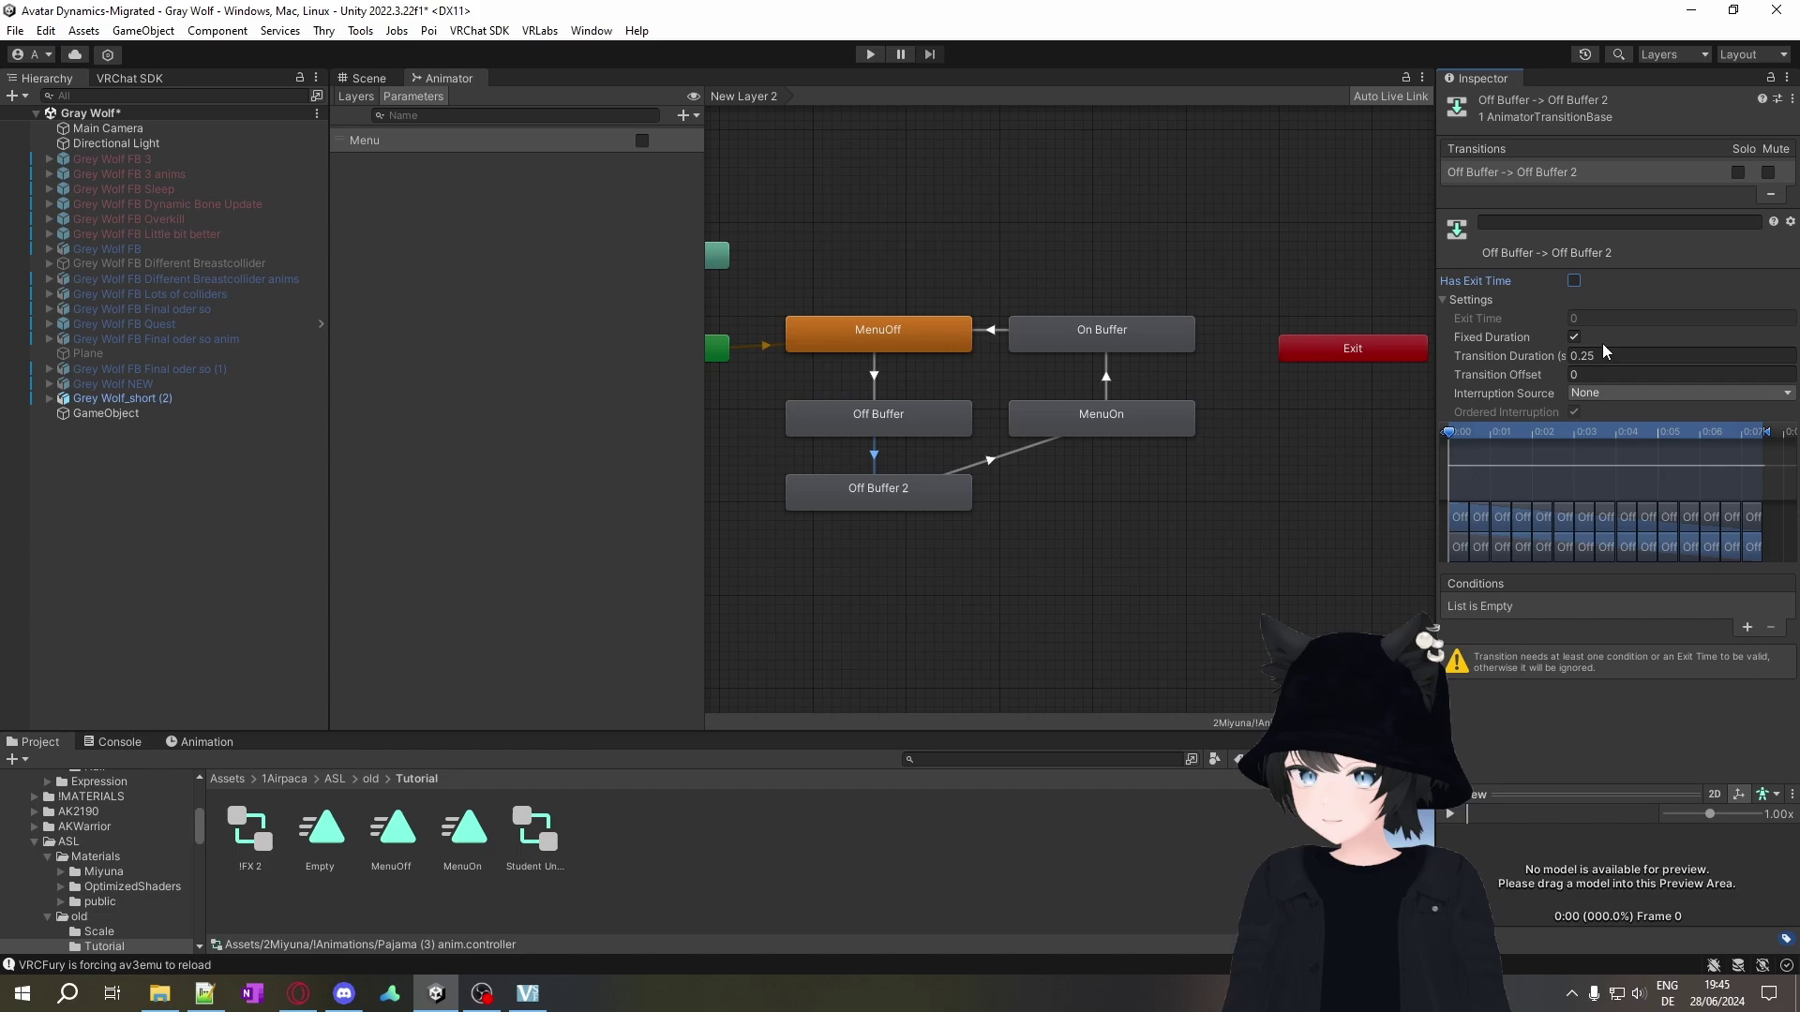
left_click(1605, 354)
type("0.3")
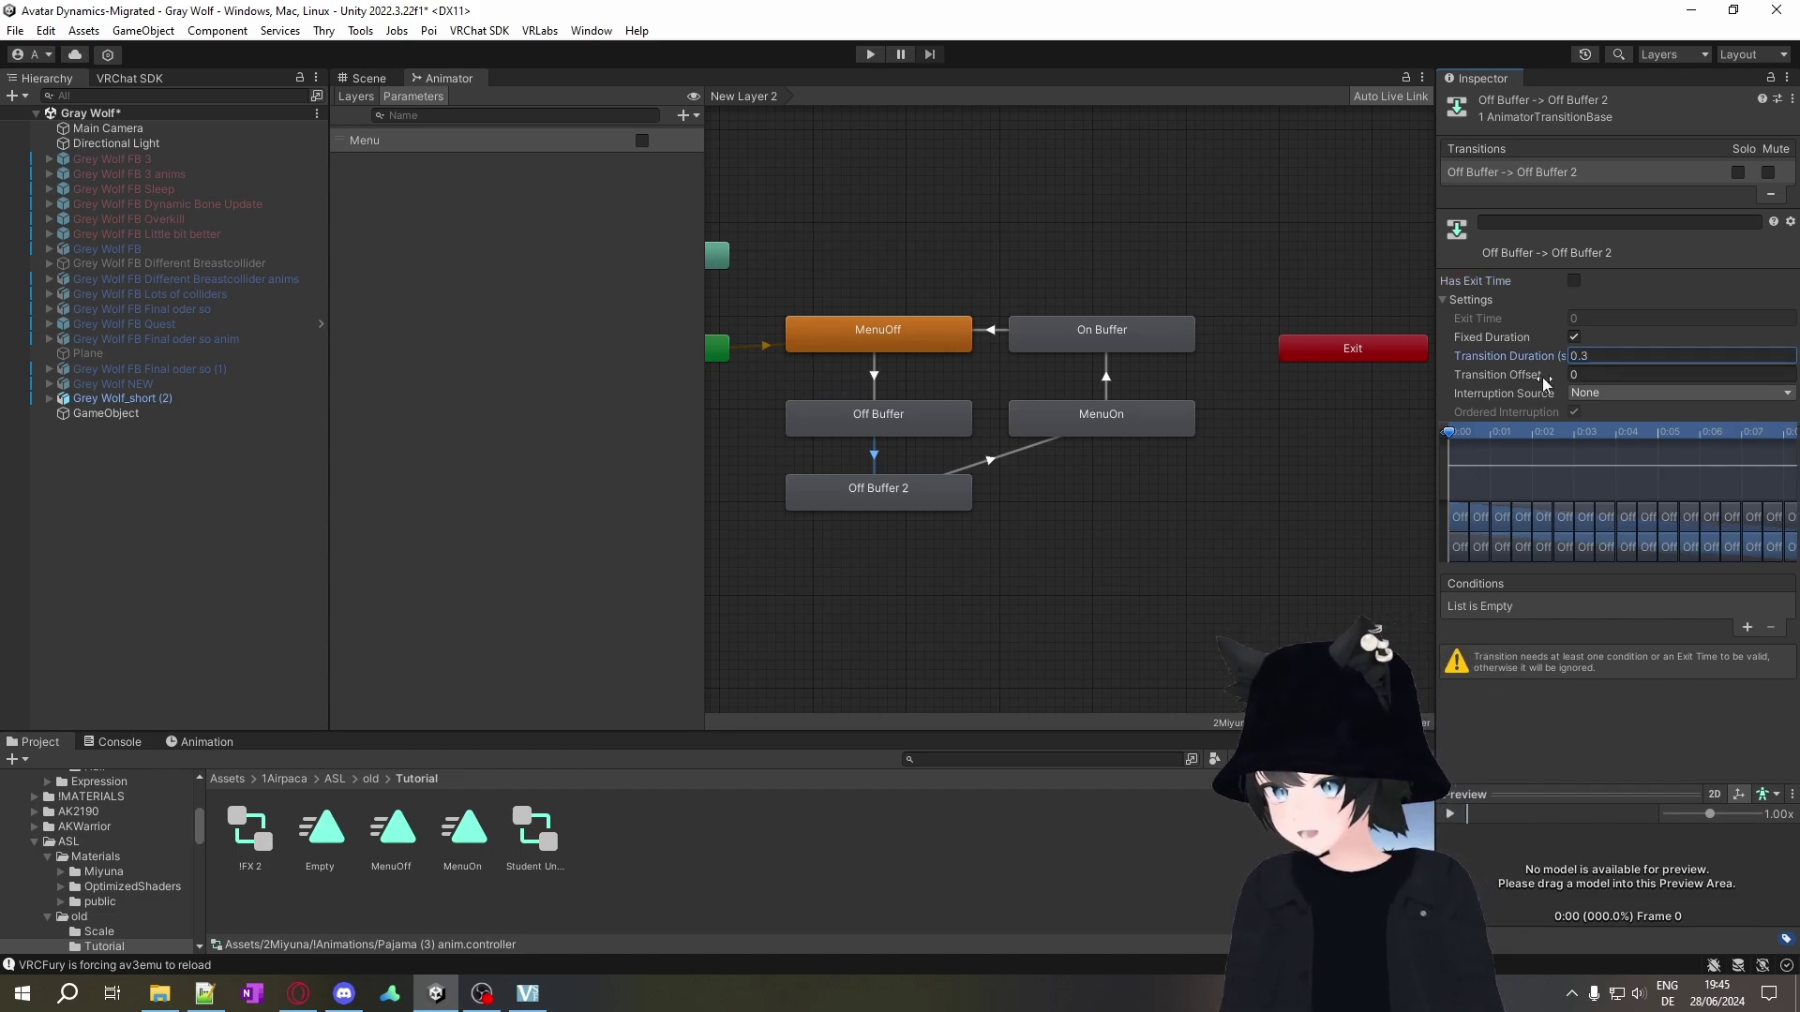
left_click(1747, 628)
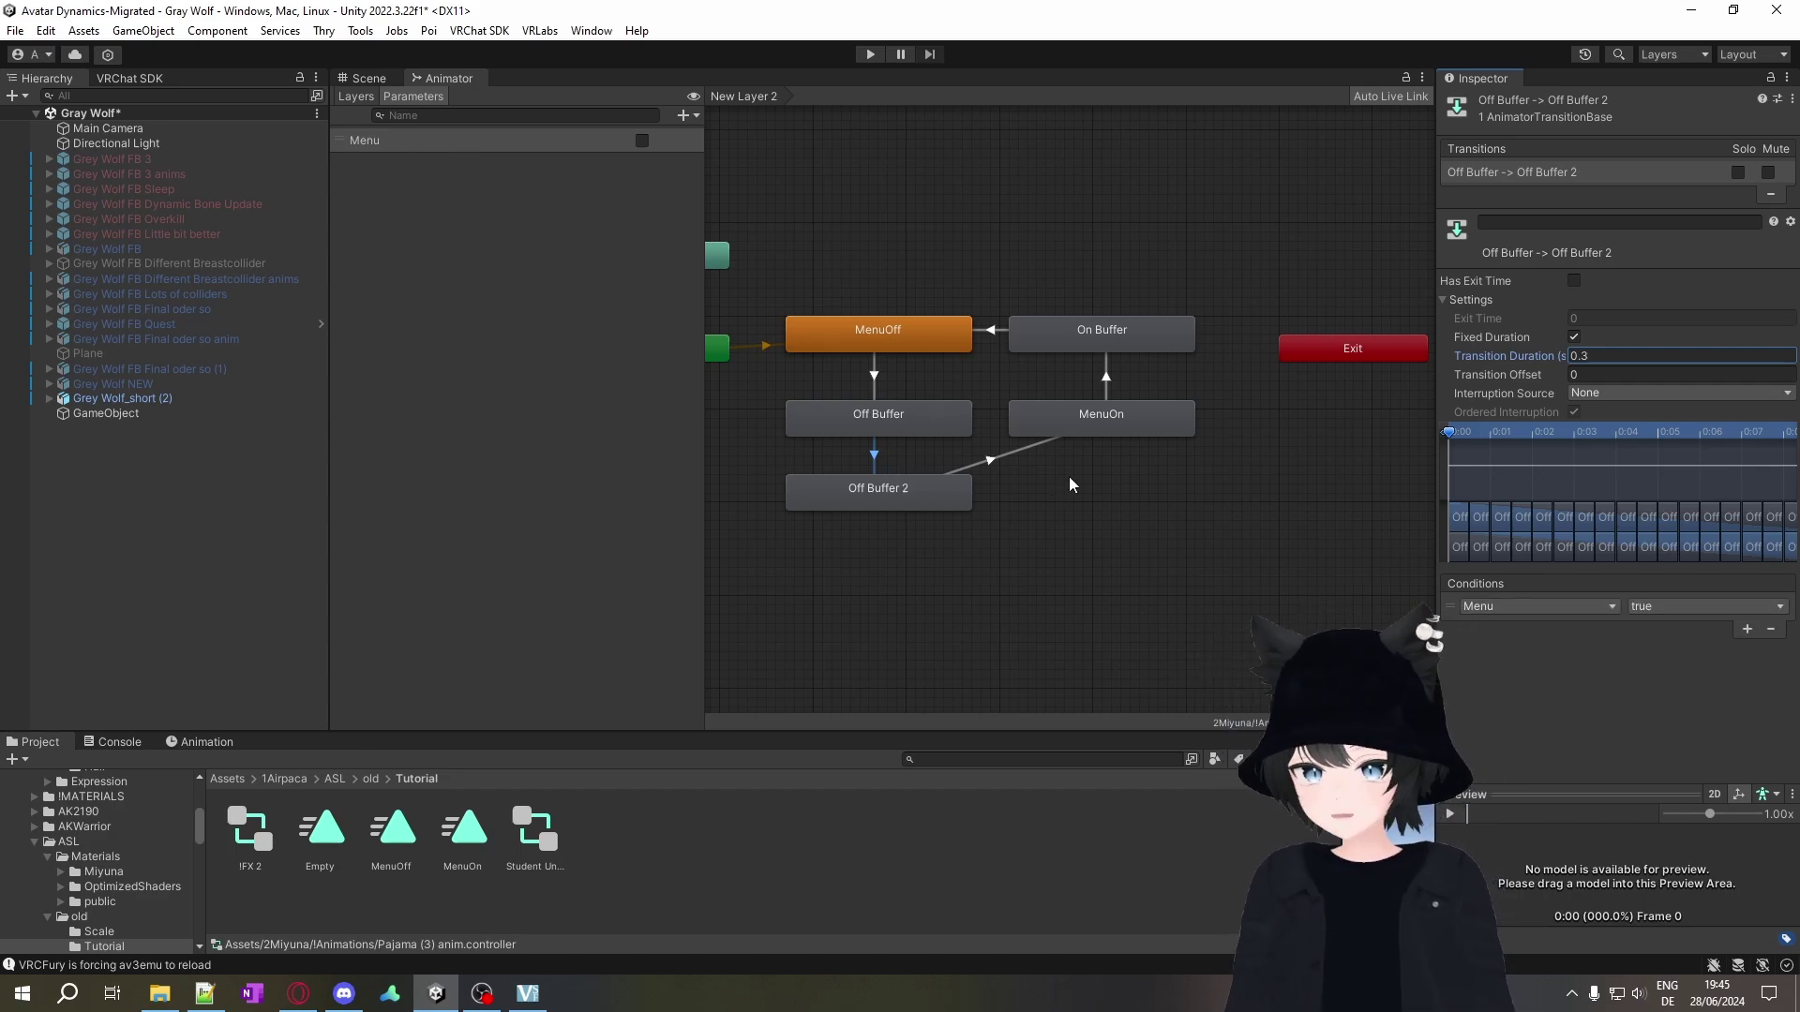
Set the Off Buffer 2 → MenuOn transition to no exit time, 0 duration, Menu true condition.
left_click(990, 459)
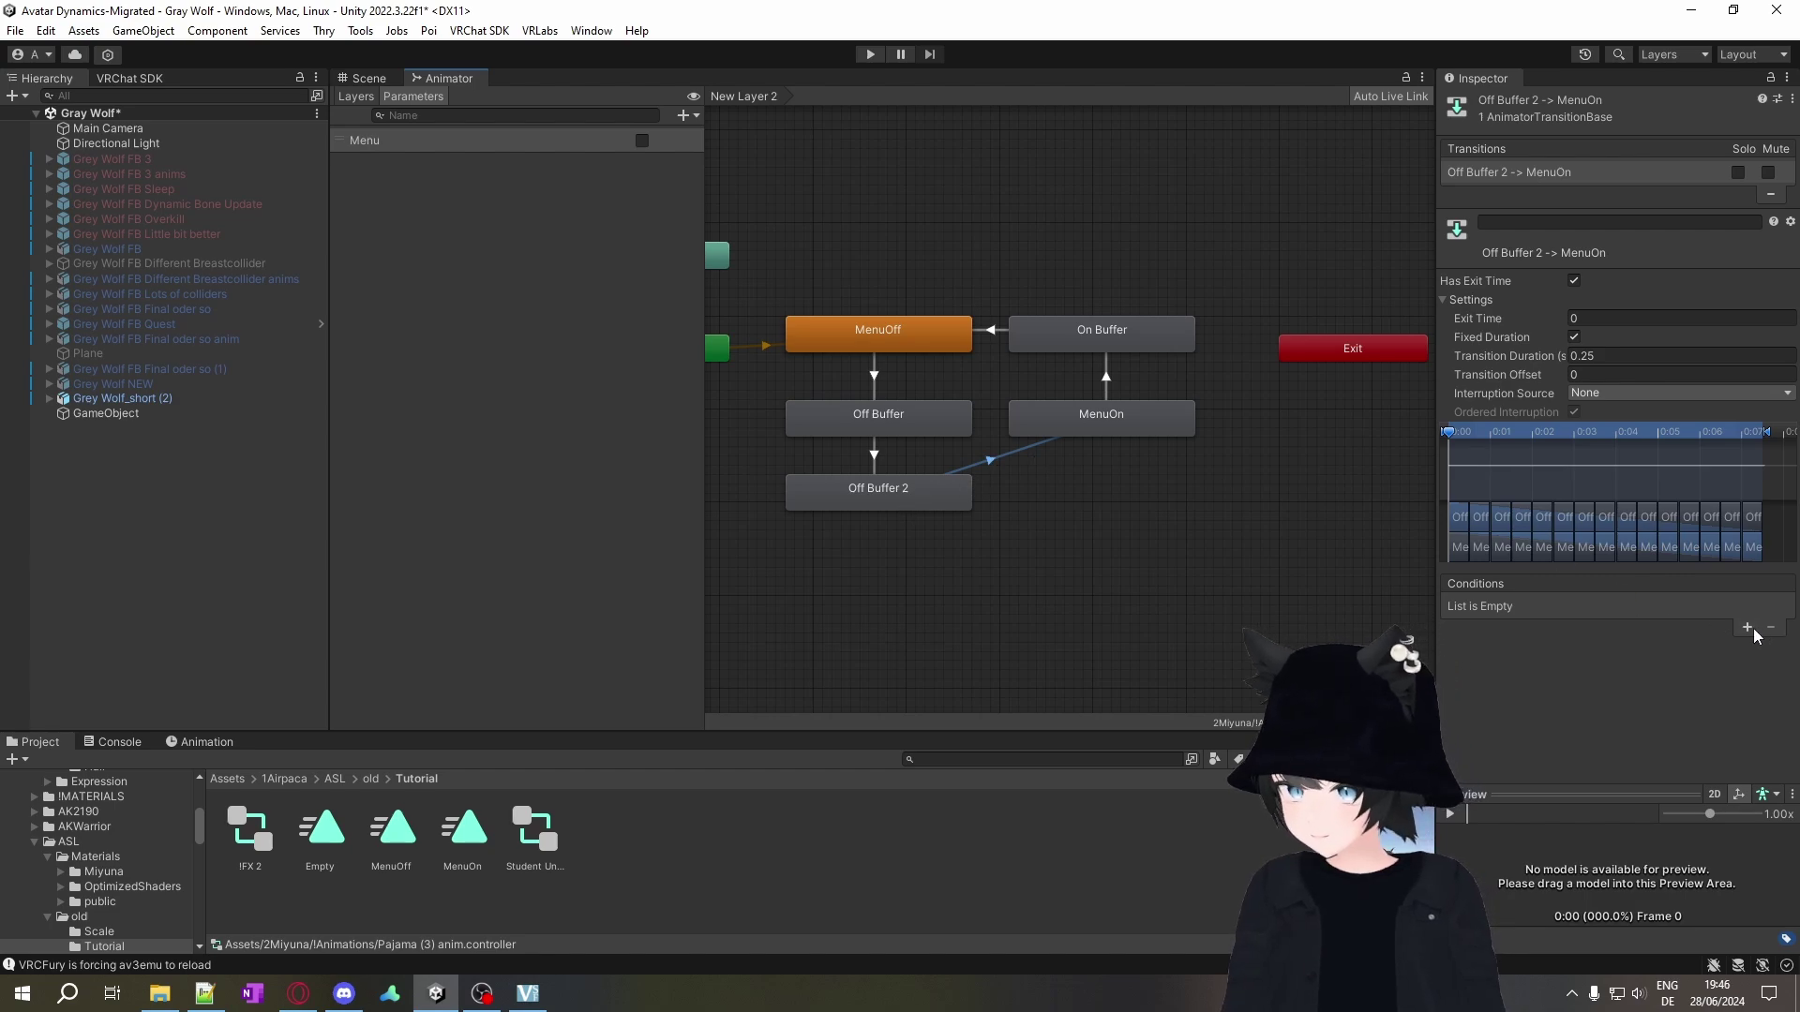
left_click(1575, 281)
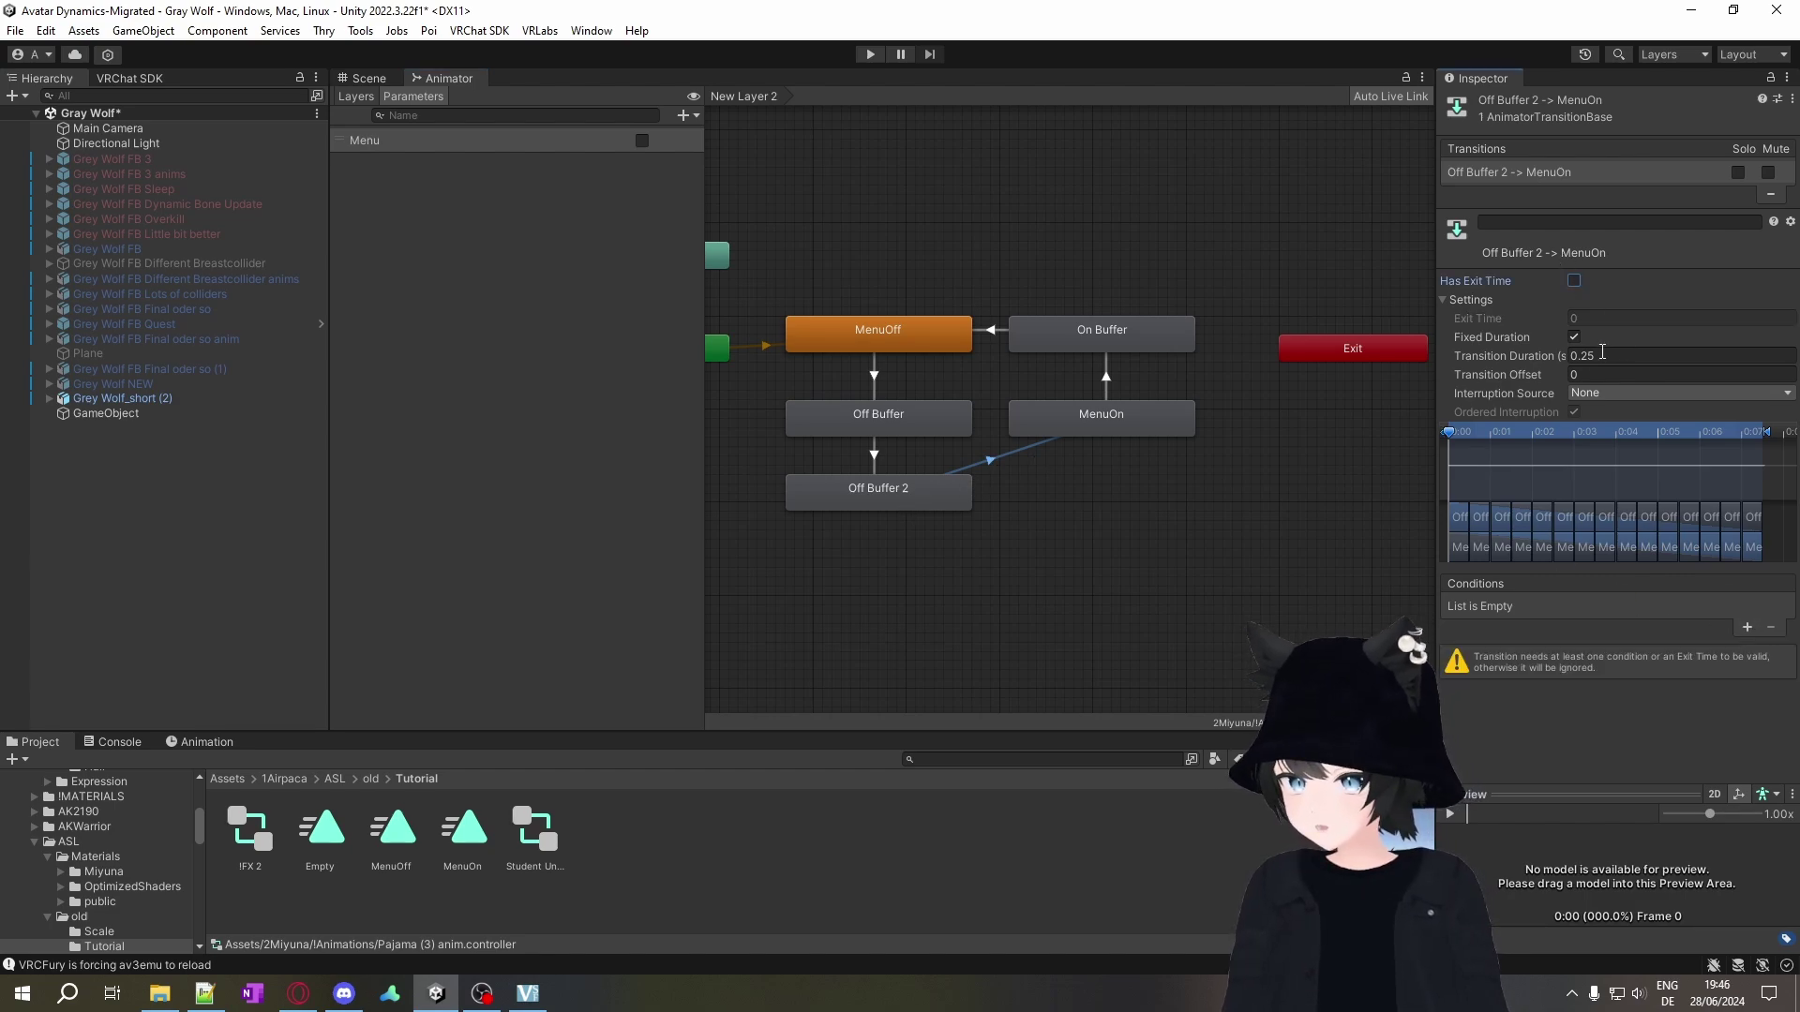
left_click(1603, 356)
type("0")
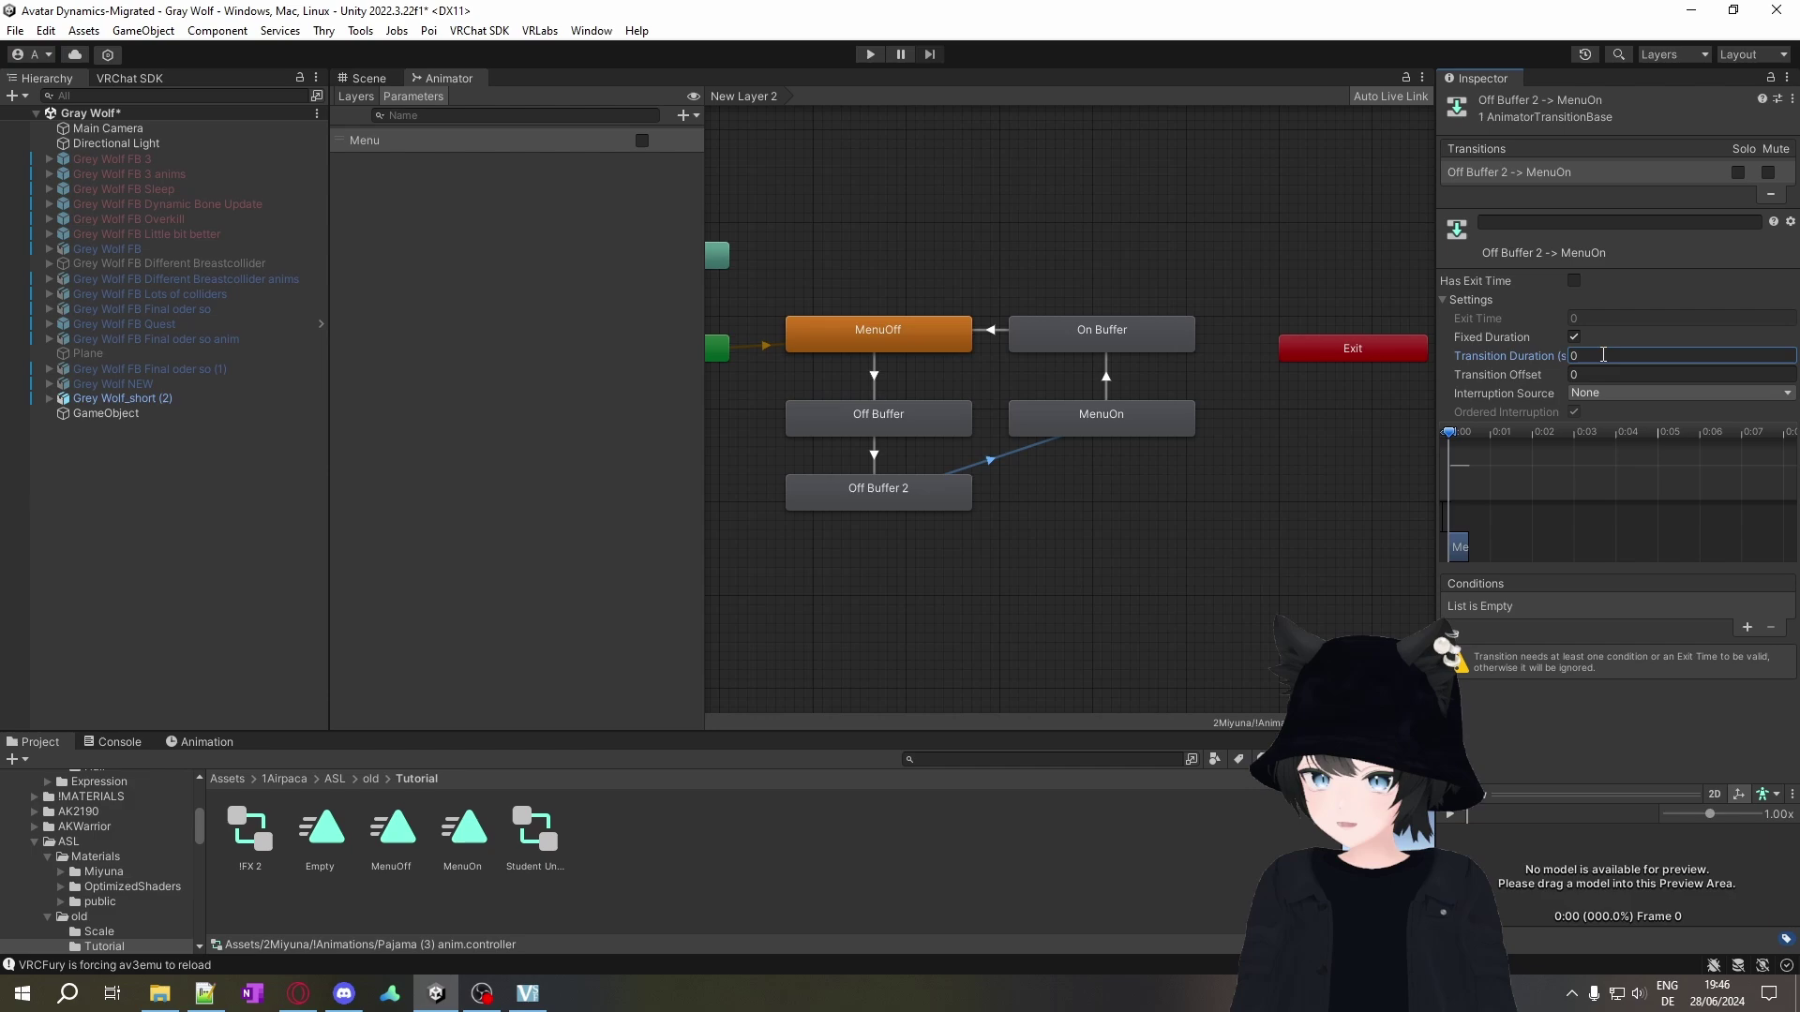
left_click(1746, 628)
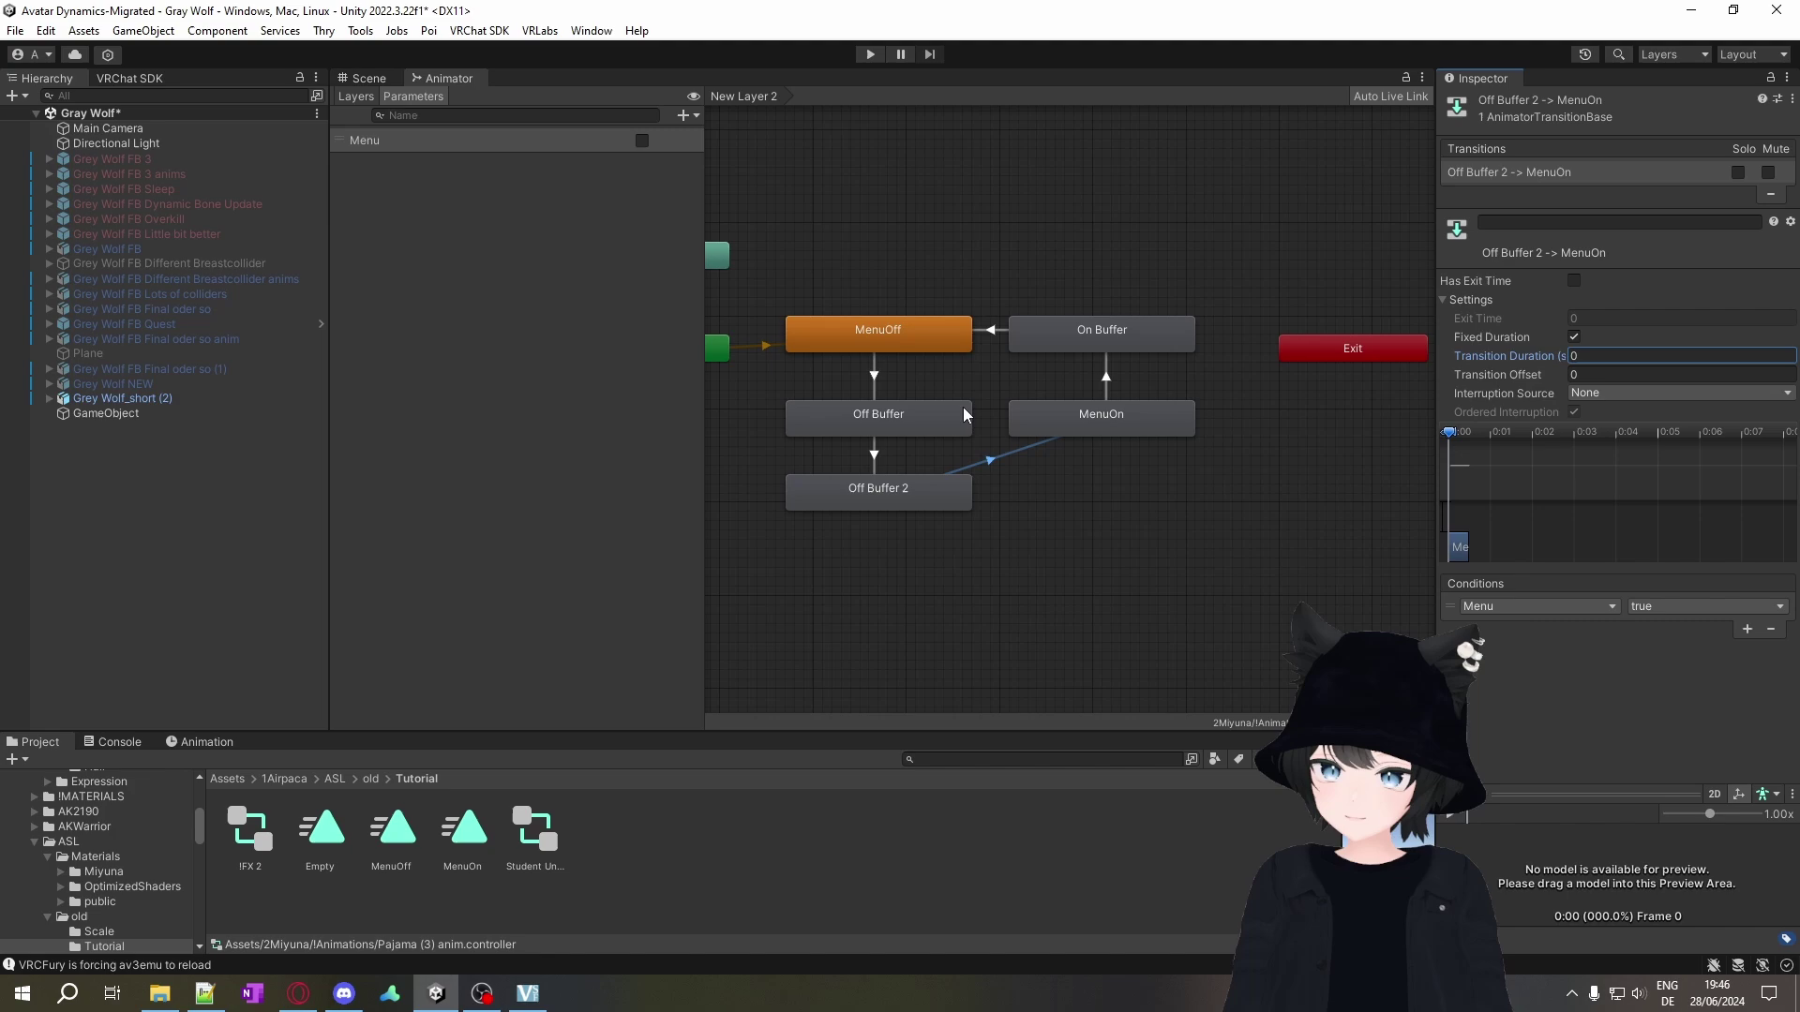
left_click(961, 371)
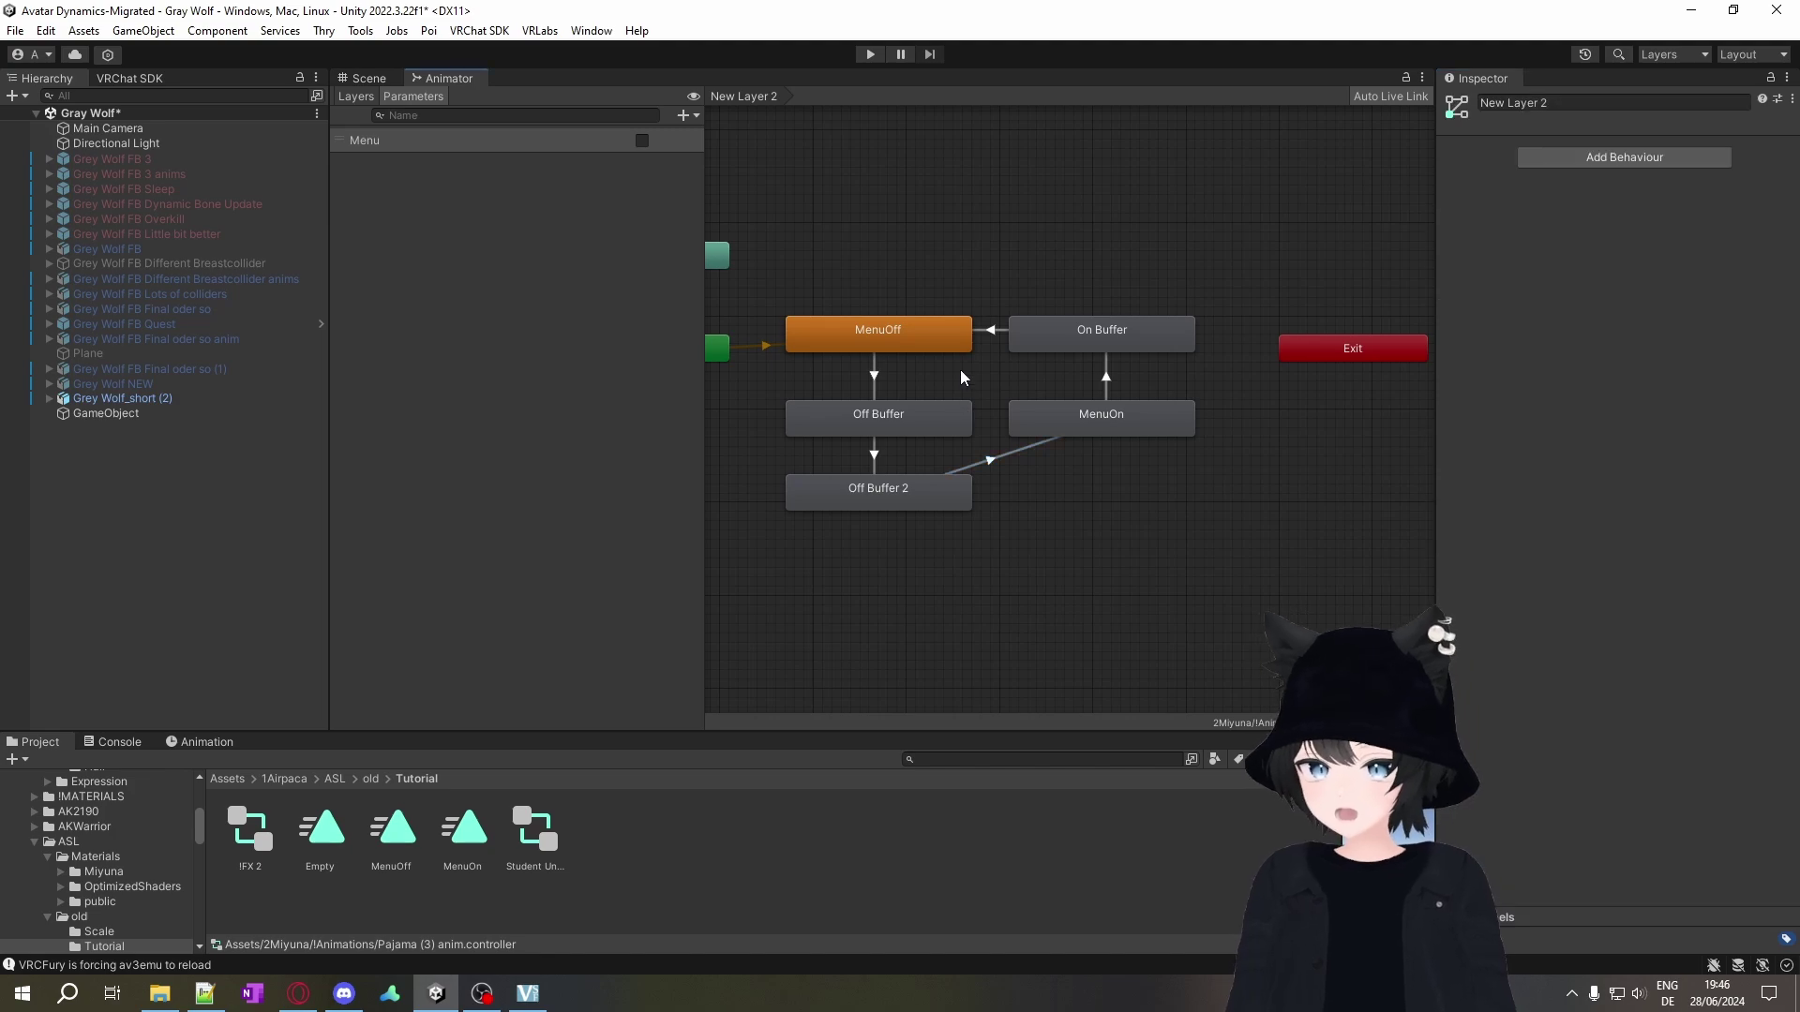
Add a transition from Off Buffer 2 back to MenuOff.
left_click(877, 483)
right_click(906, 491)
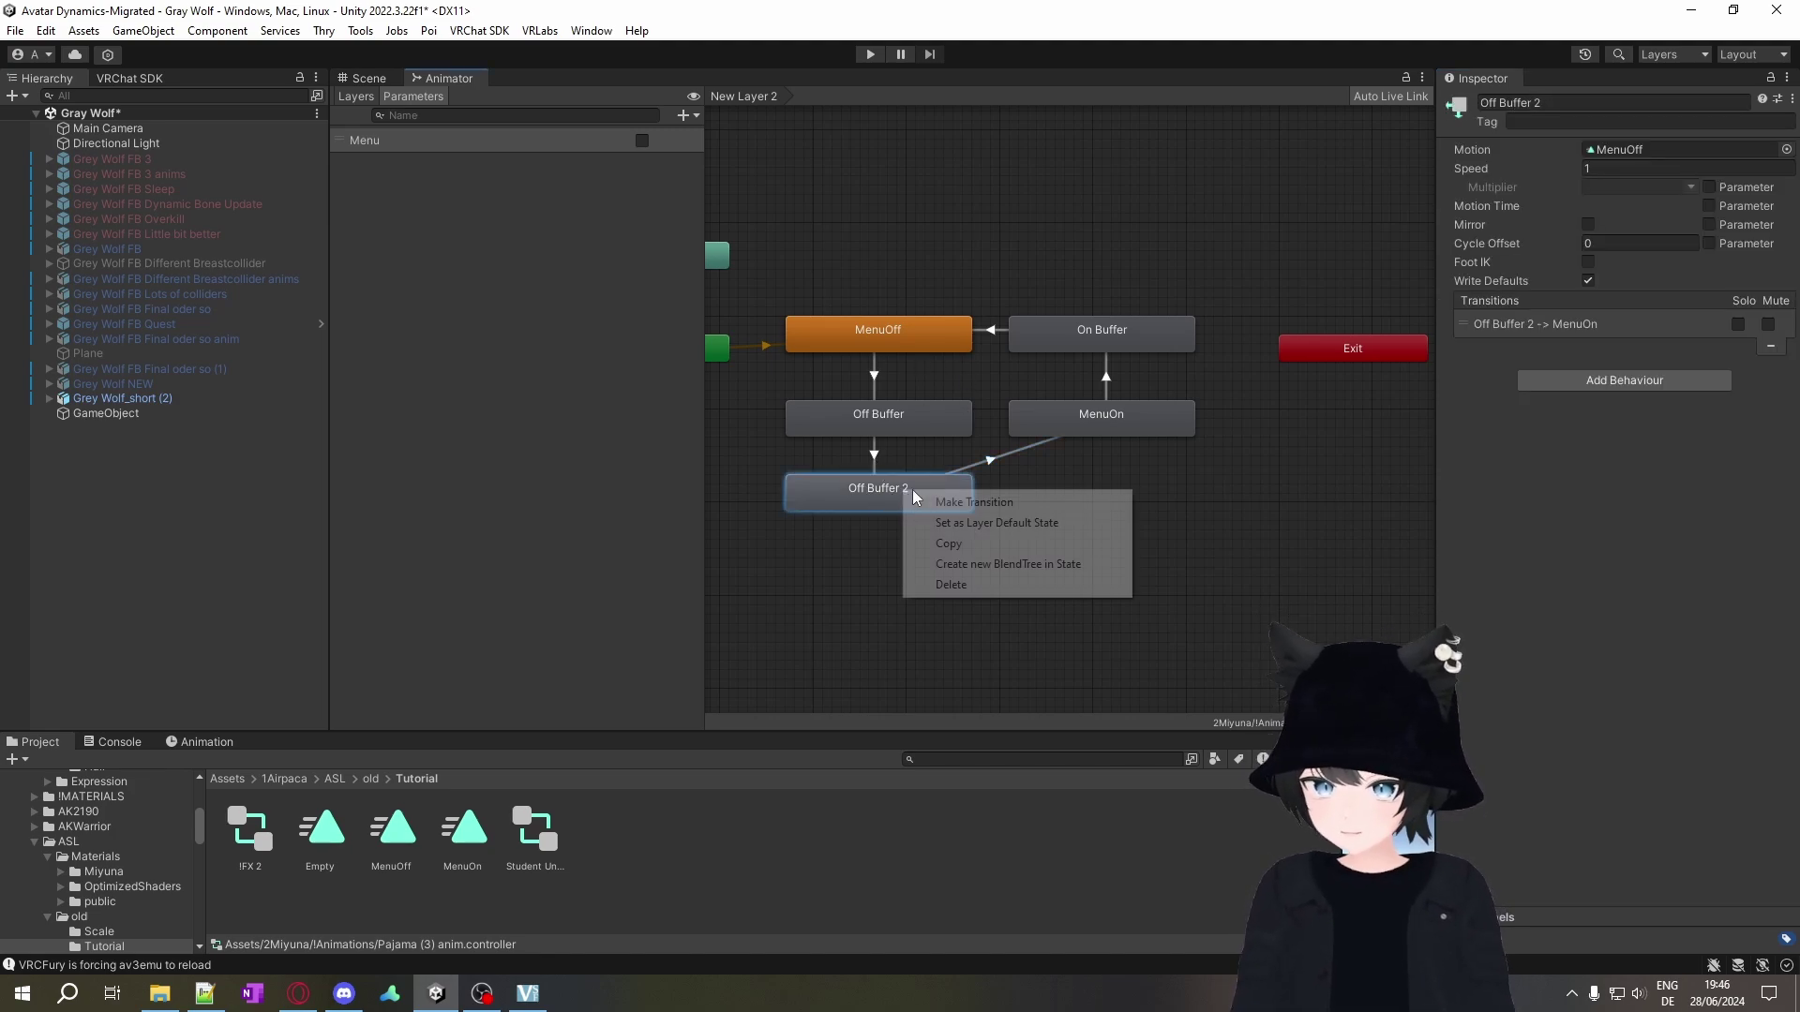
left_click(970, 501)
left_click(914, 339)
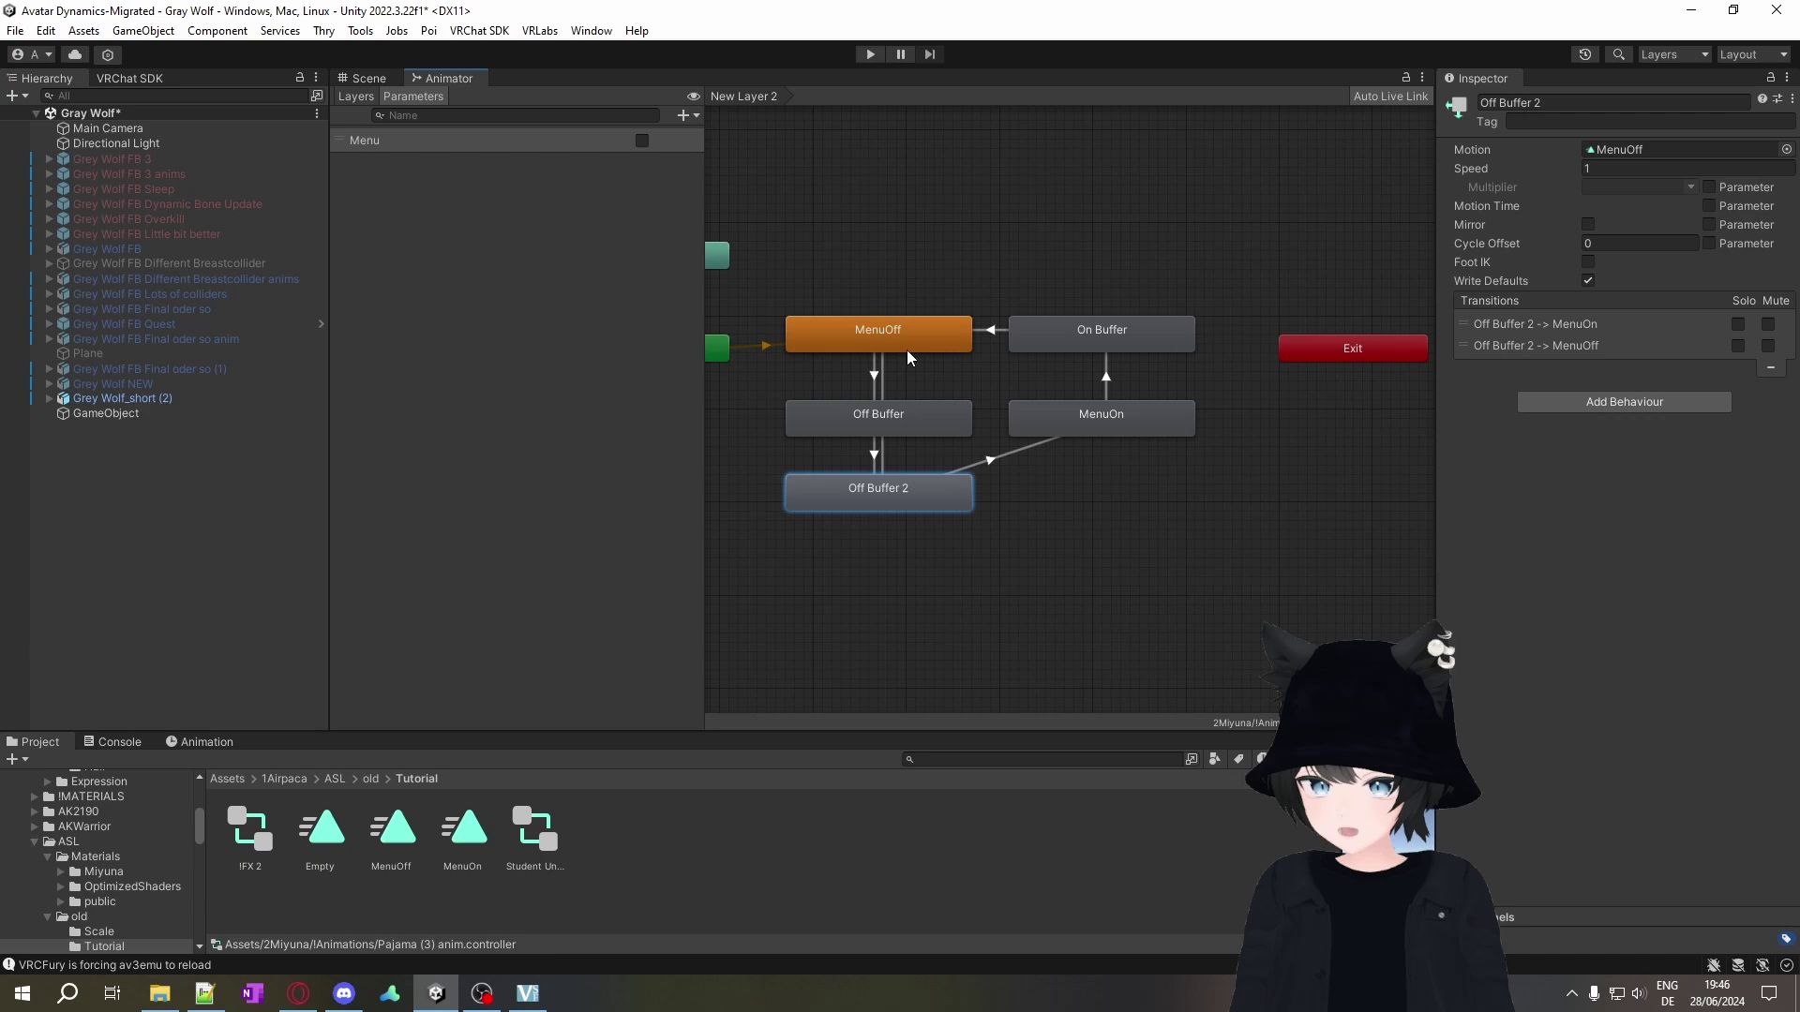
left_click(883, 457)
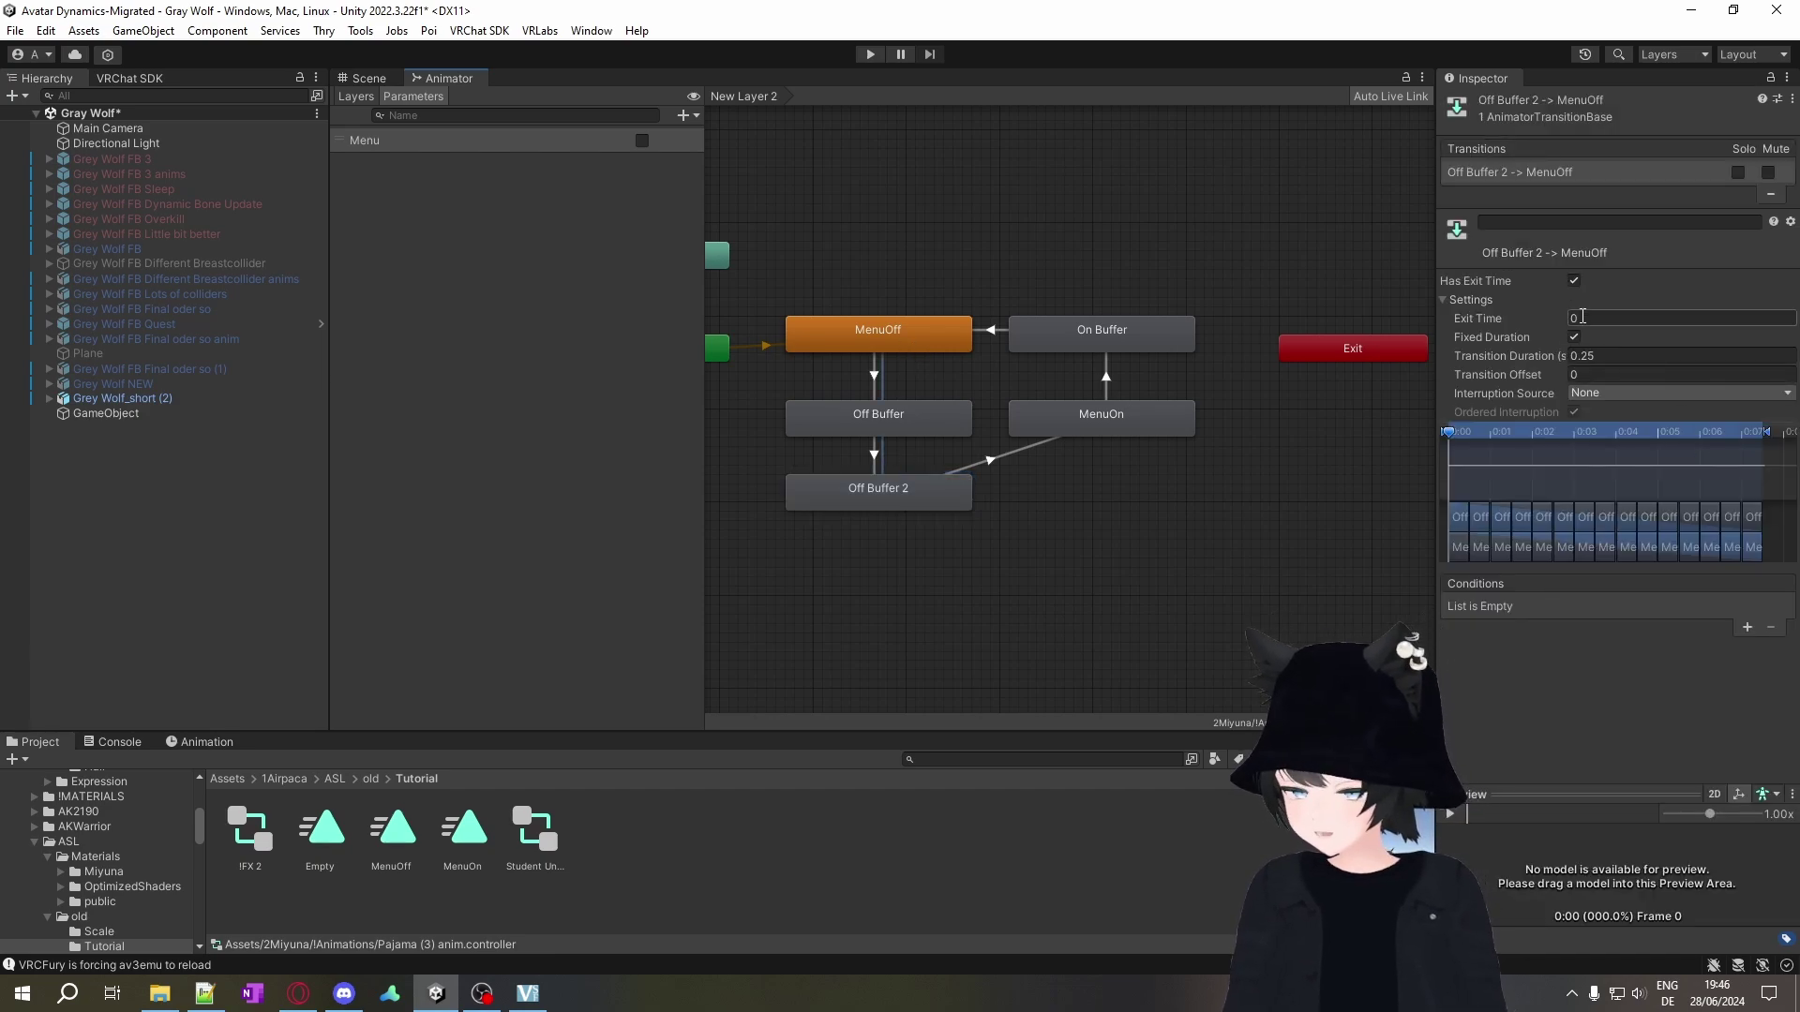
Set that transition's duration to 3 and its Interruption Source to Current State.
left_click(1602, 356)
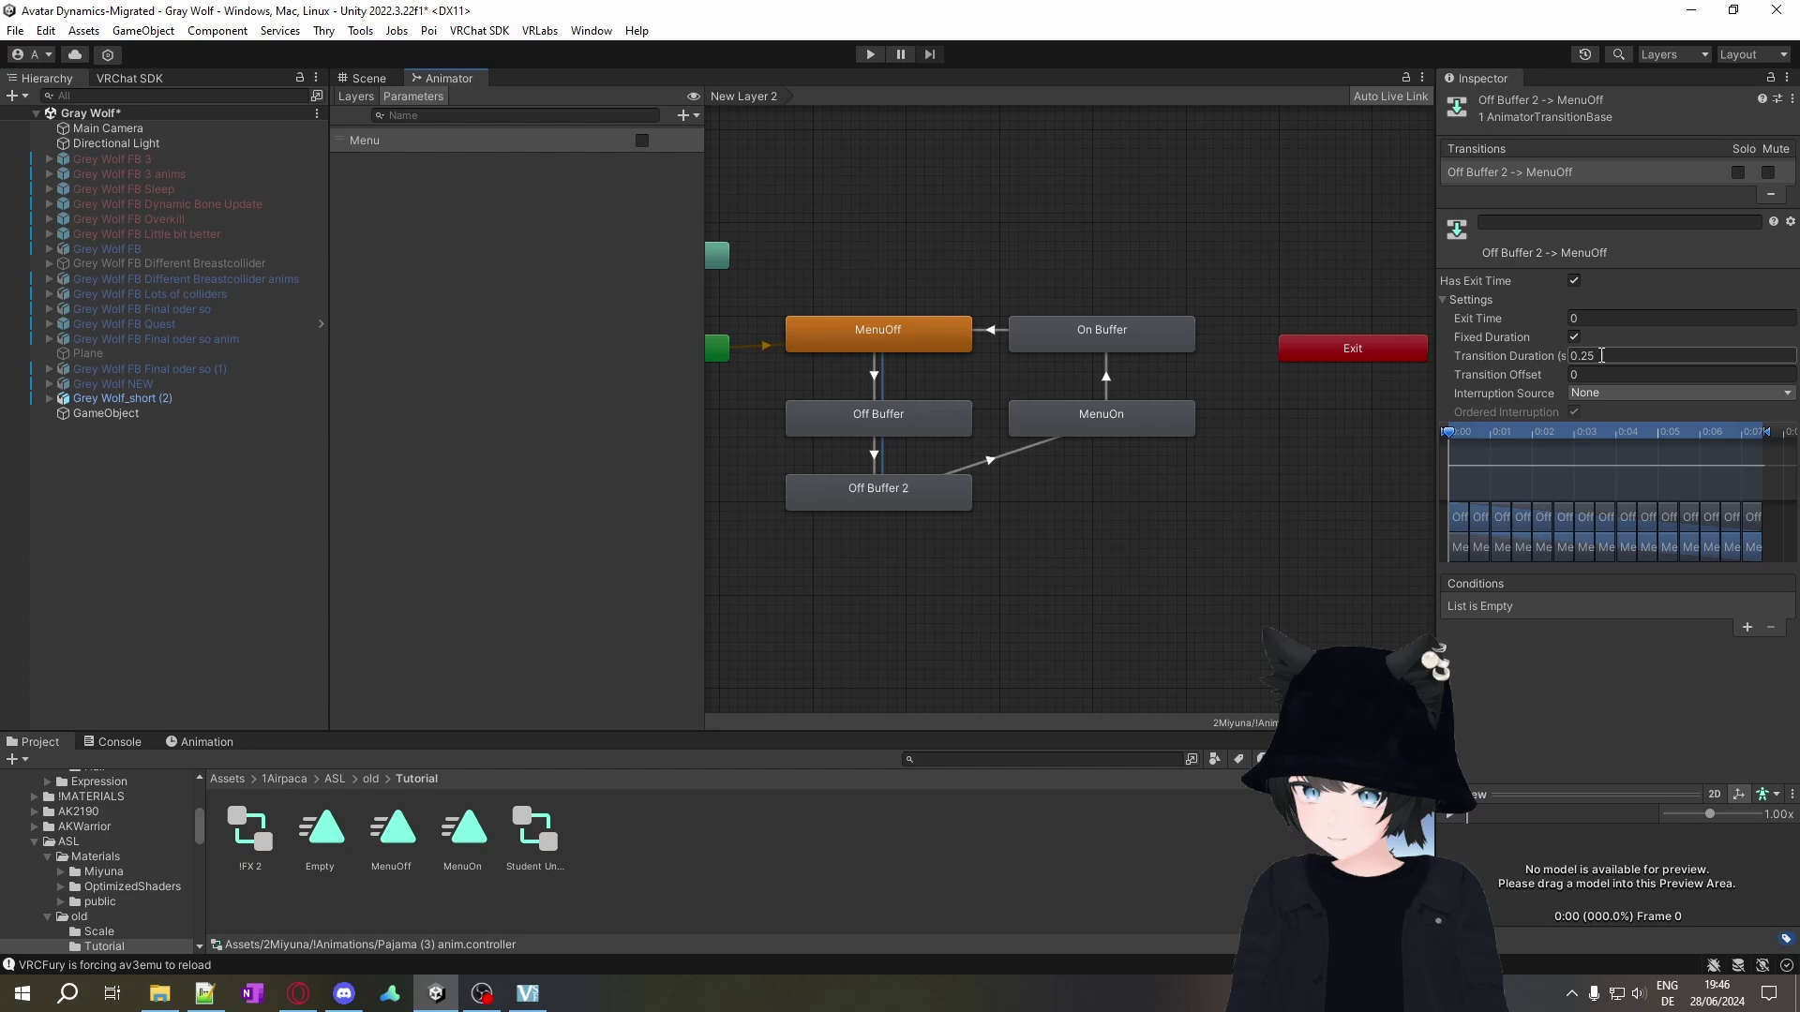
left_click(1612, 361)
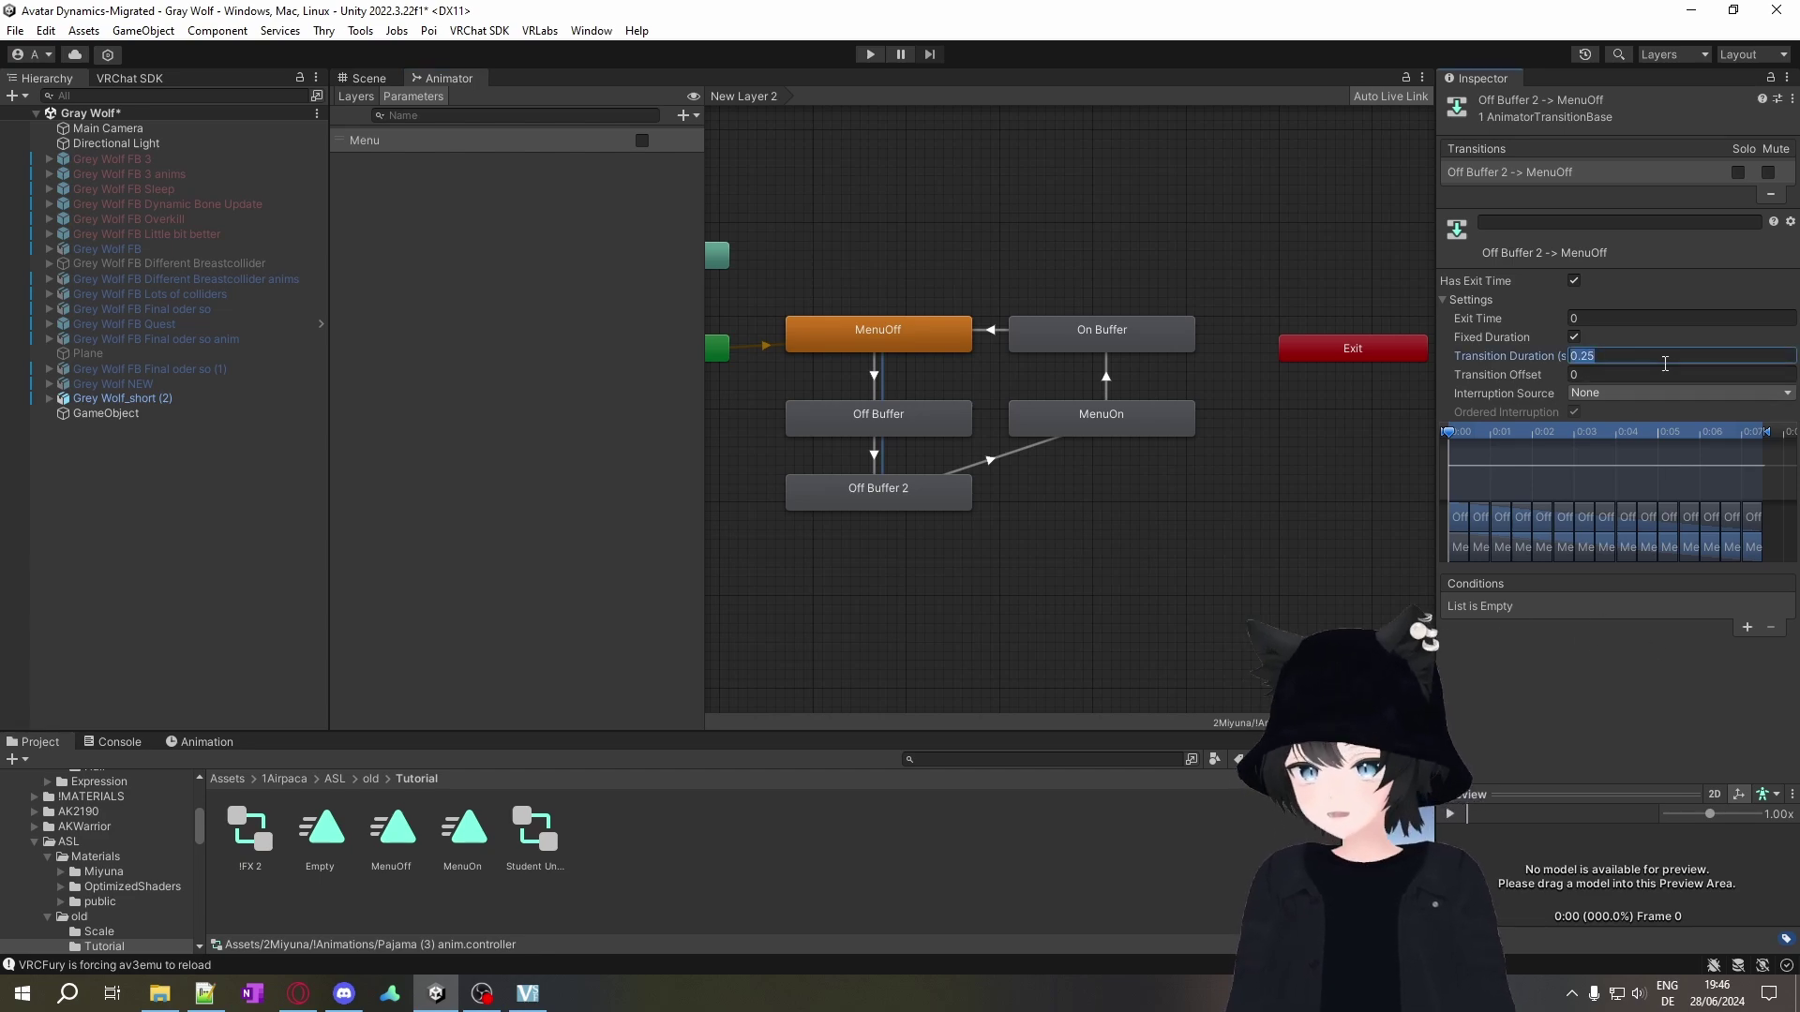
type("3")
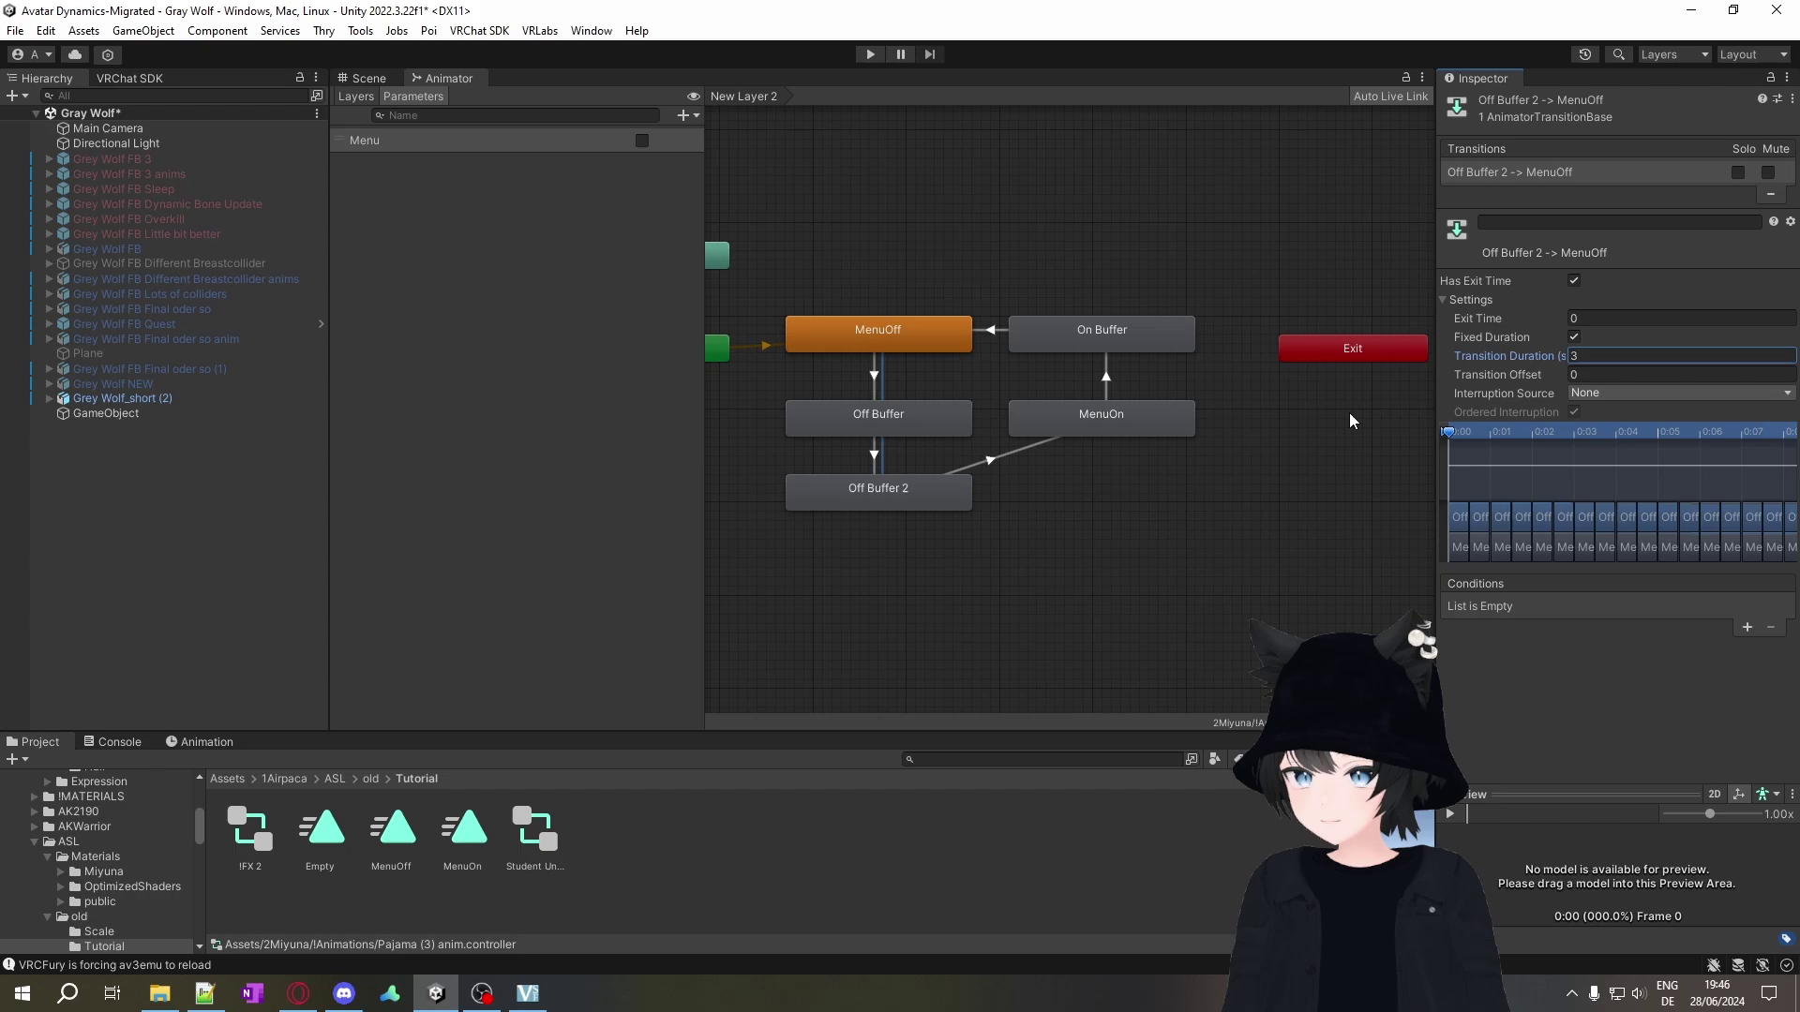
left_click(1618, 394)
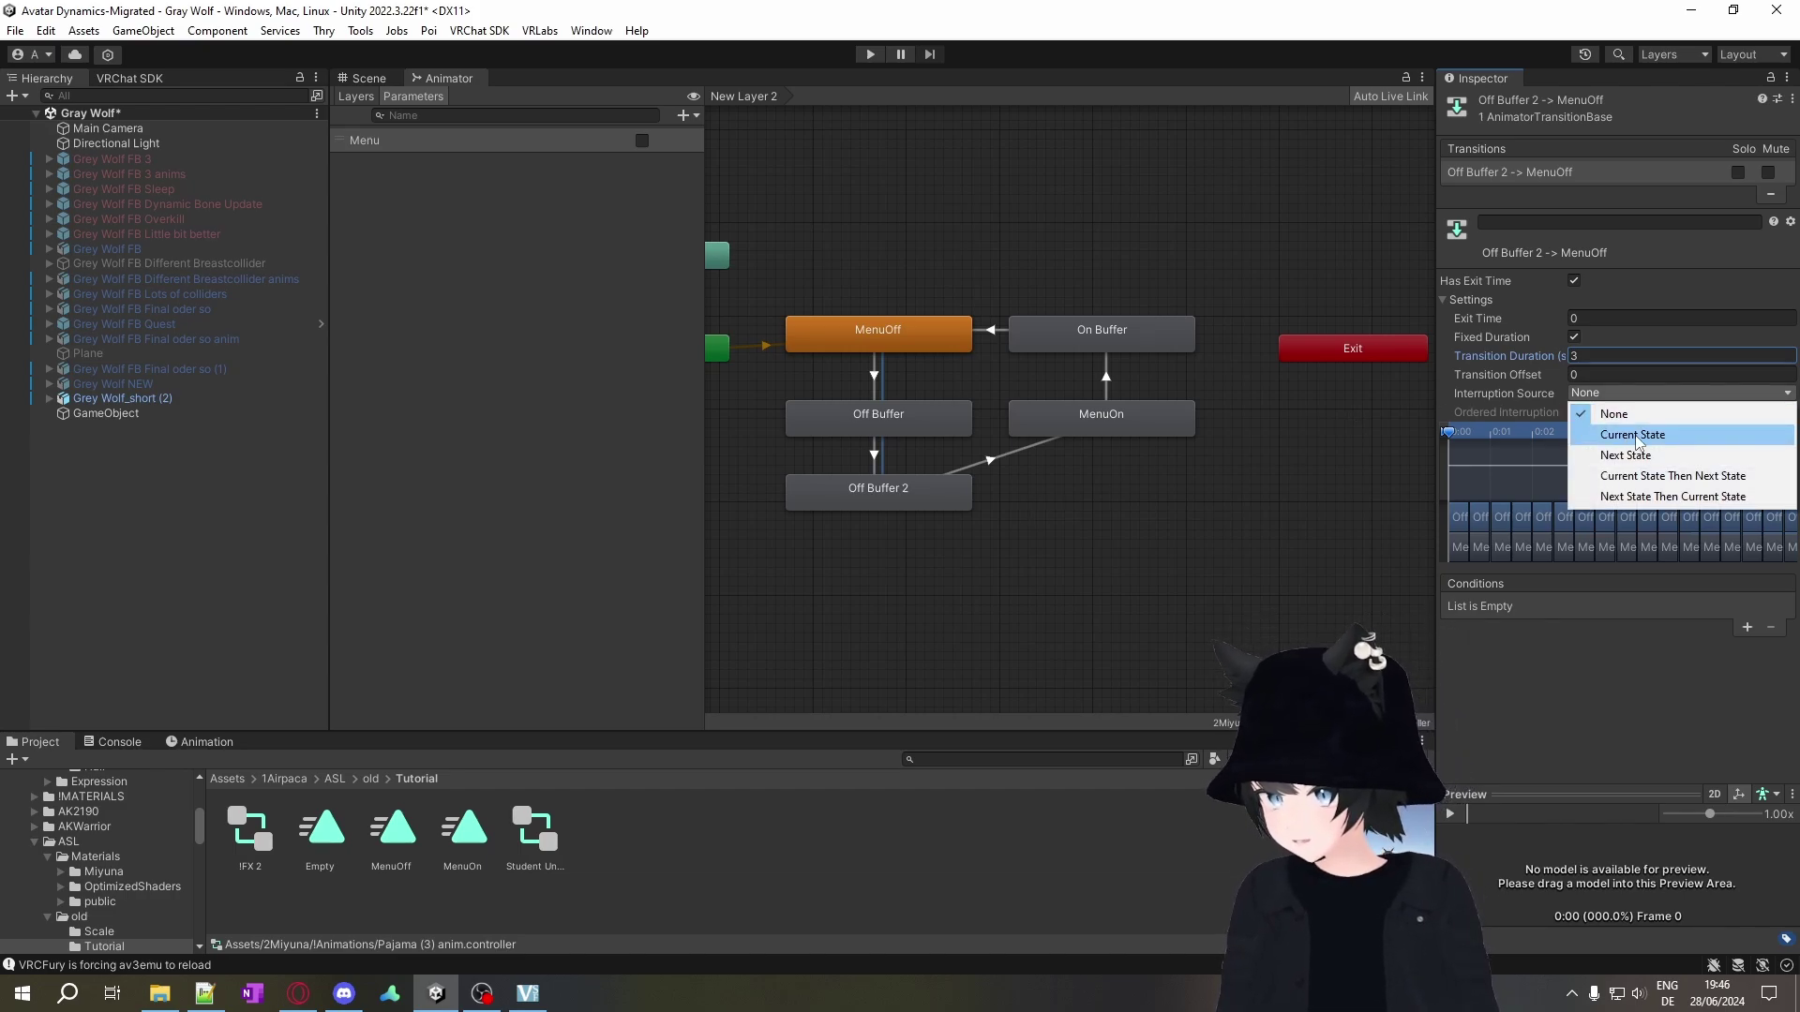
left_click(1635, 436)
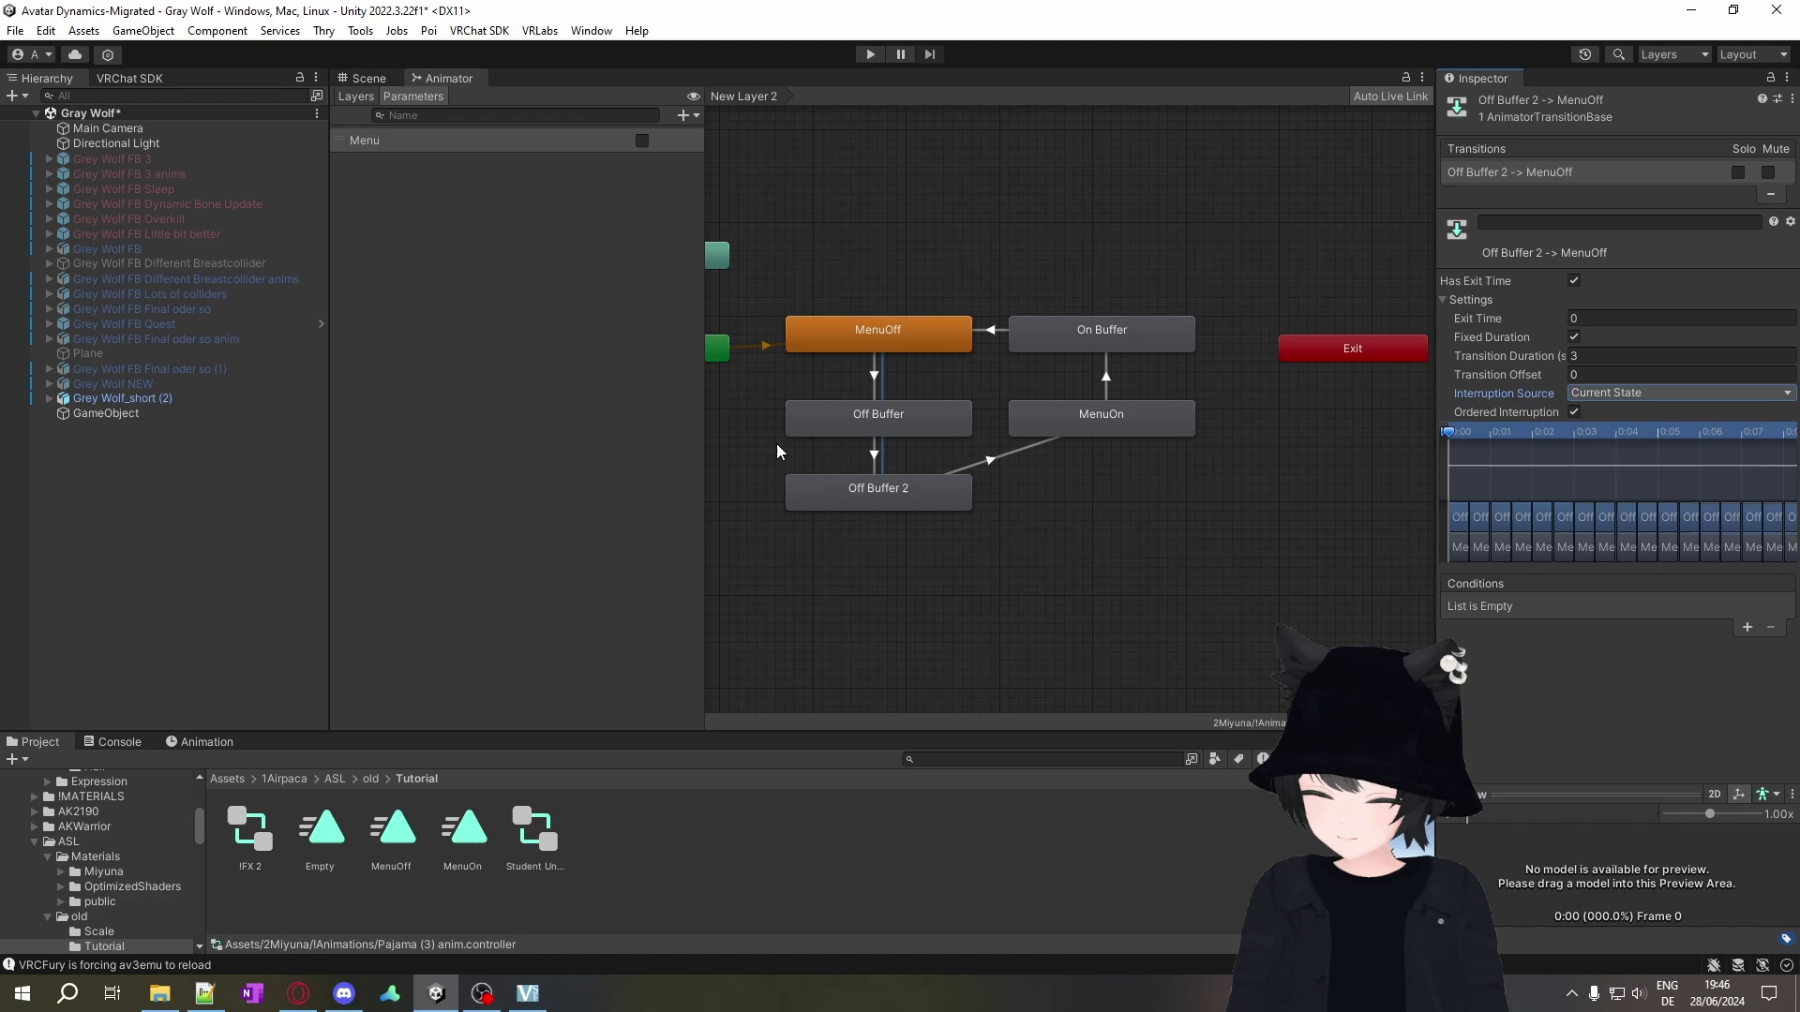
left_click(887, 491)
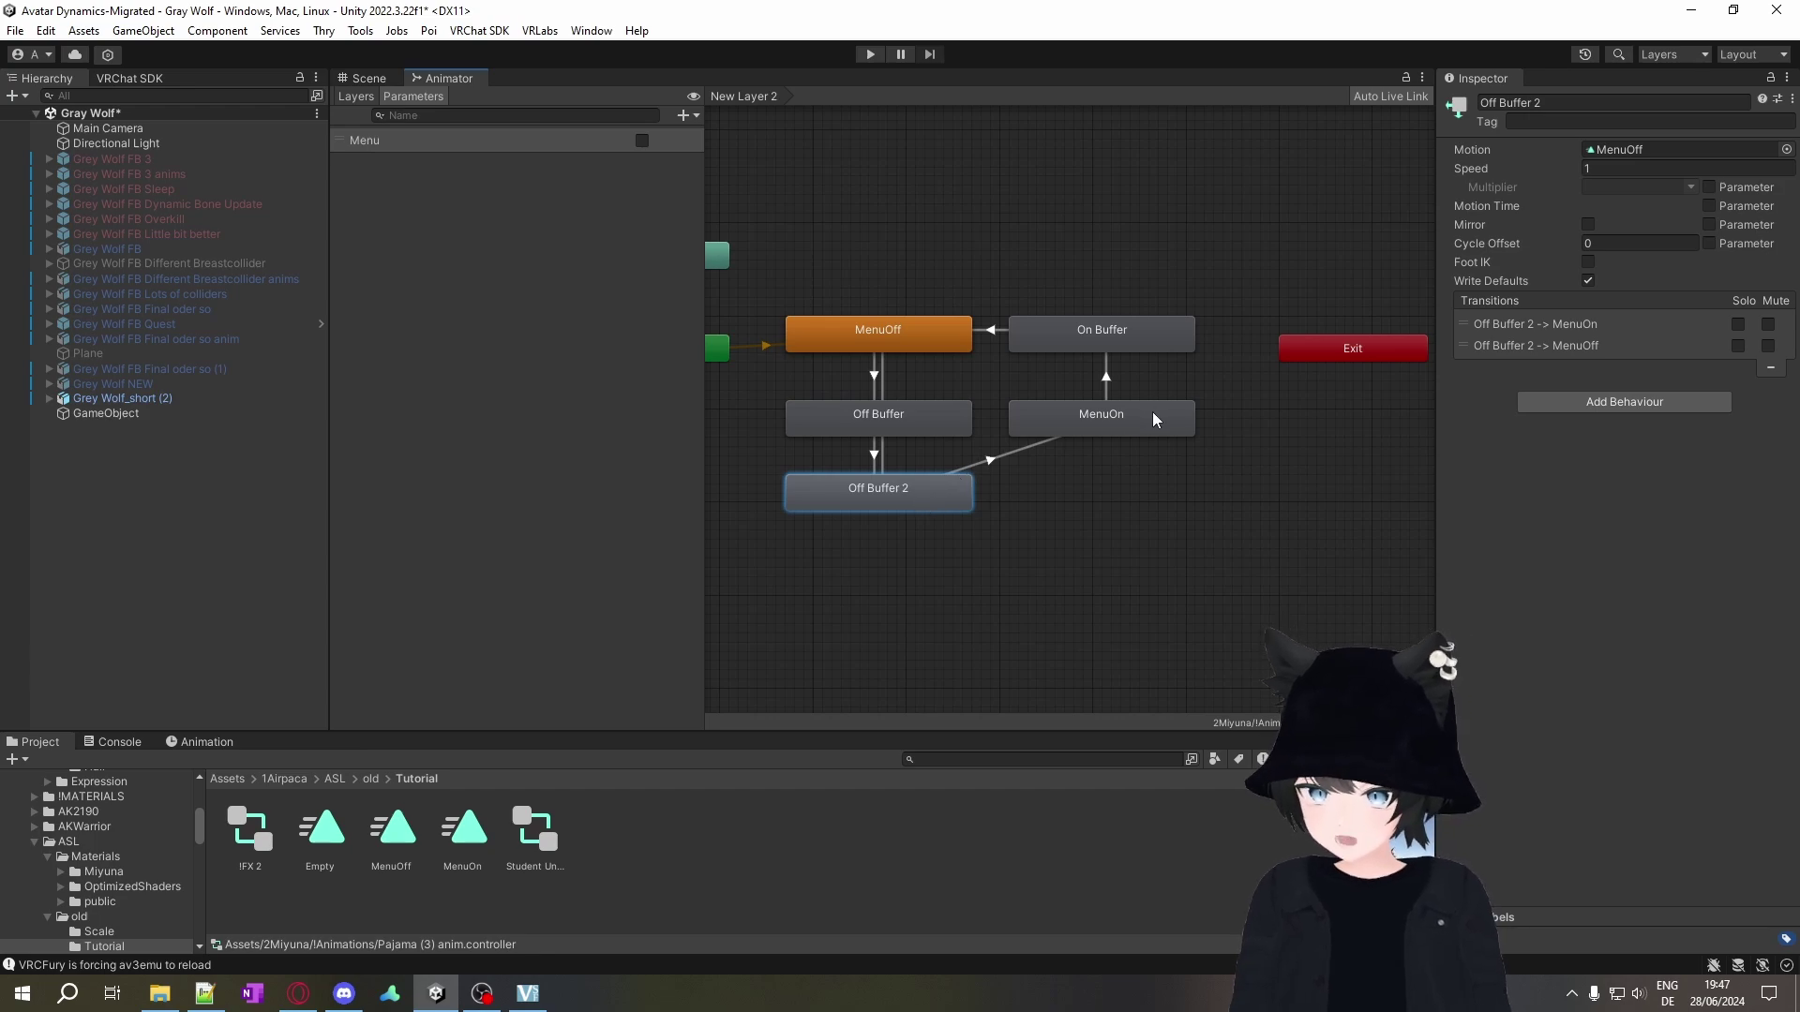
Reorder Off Buffer 2's transitions so Off Buffer 2 -> MenuOn stays above Off Buffer 2 -> MenuOff.
left_click(1464, 322)
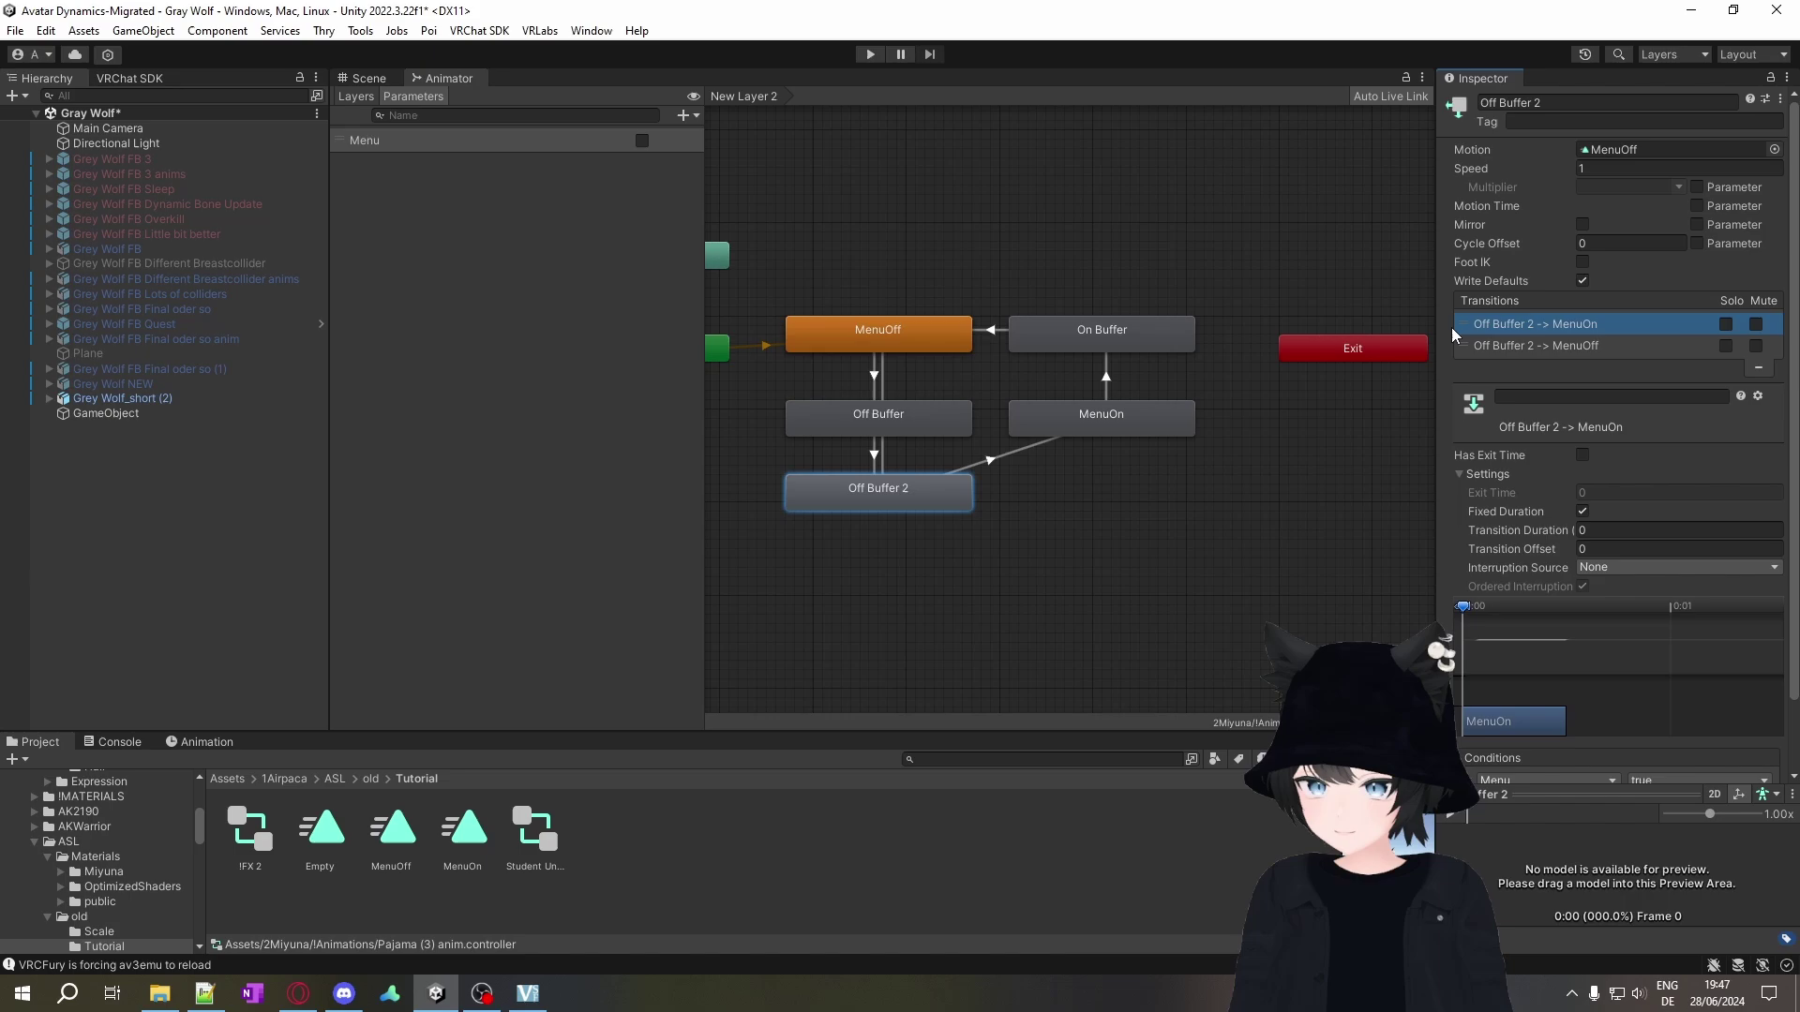
mouse_move(1460, 324)
left_mouse_down()
mouse_move(1467, 343)
mouse_move(1466, 322)
left_mouse_up()
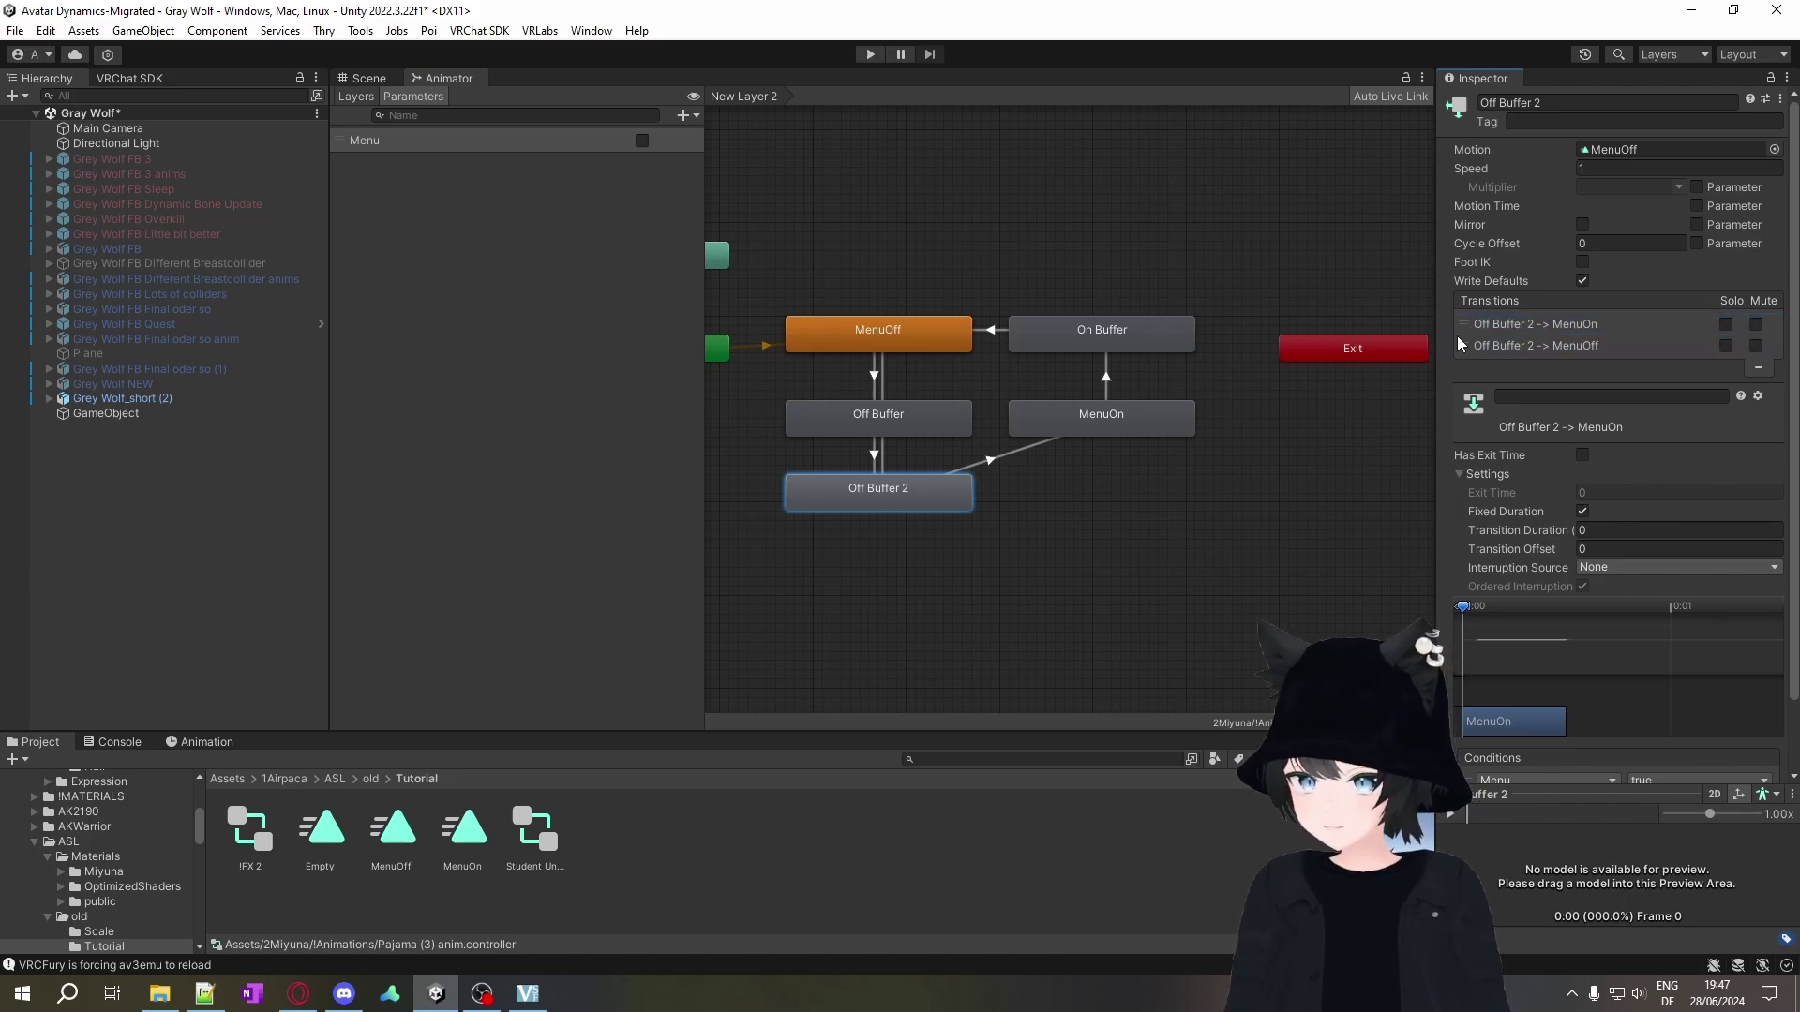
left_click(1582, 326)
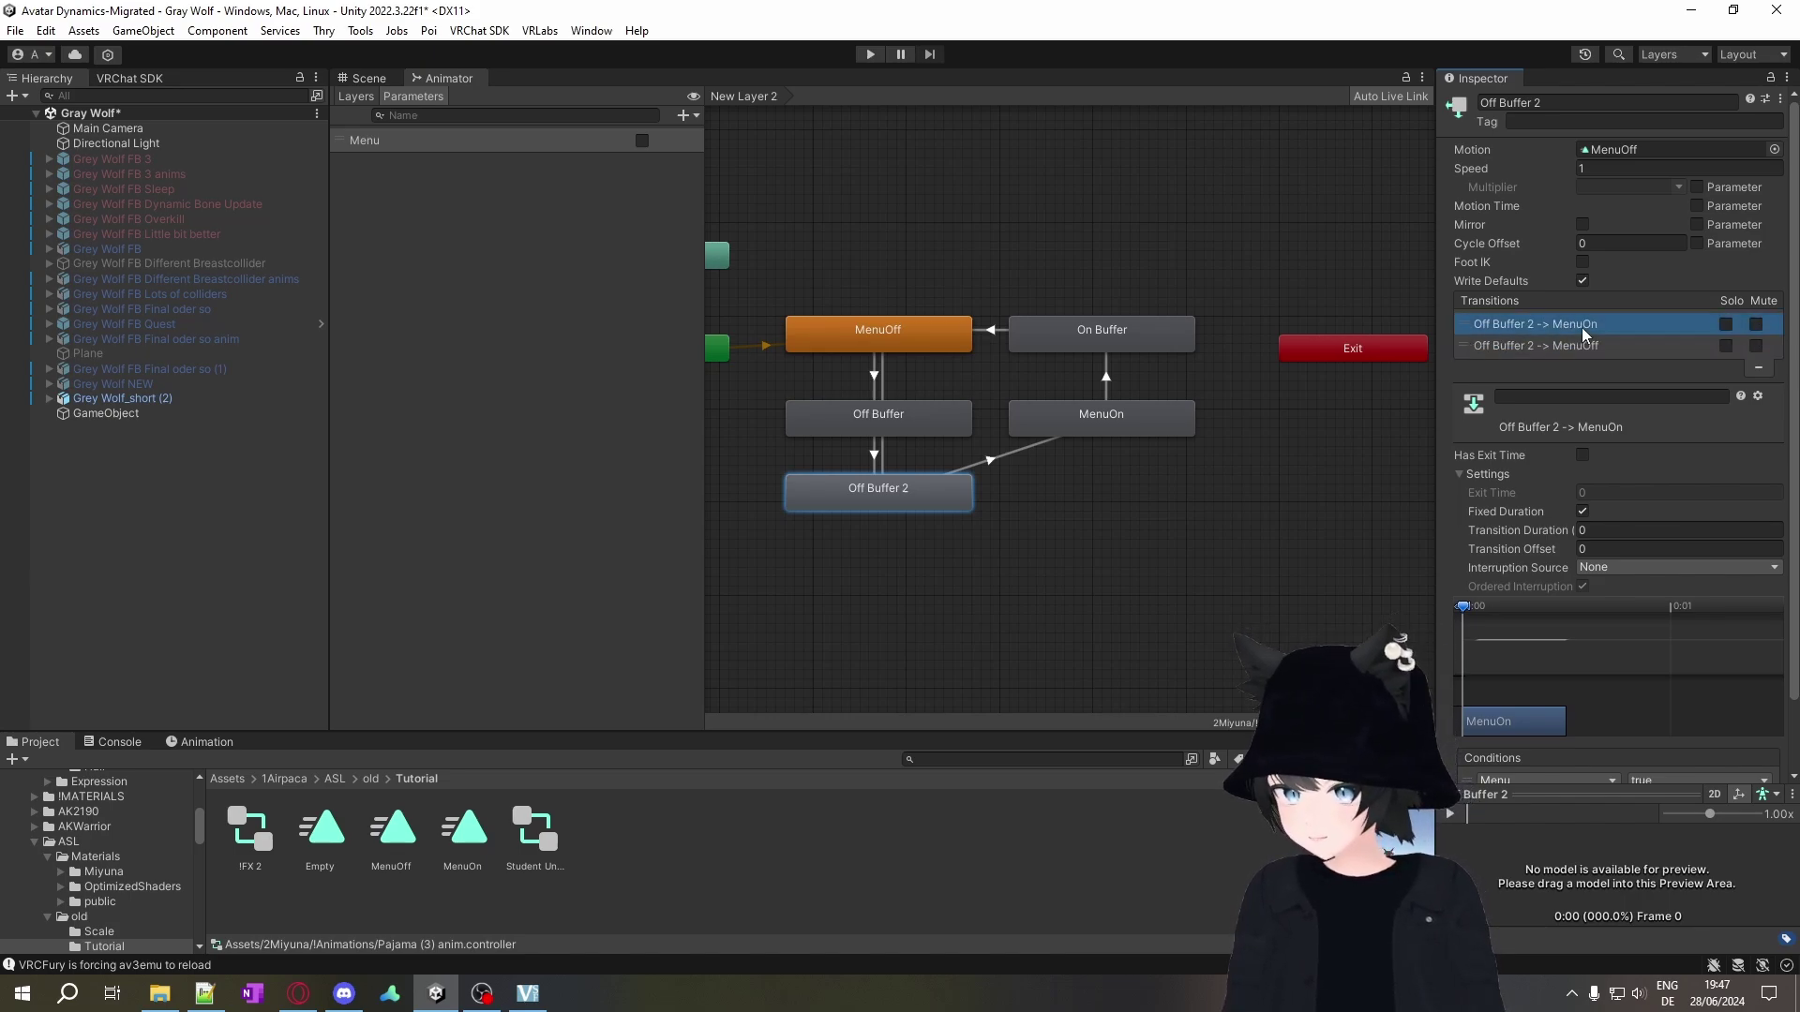
Enter Play mode and toggle the Menu parameter on and off twice while watching the Animator graph.
left_click(871, 54)
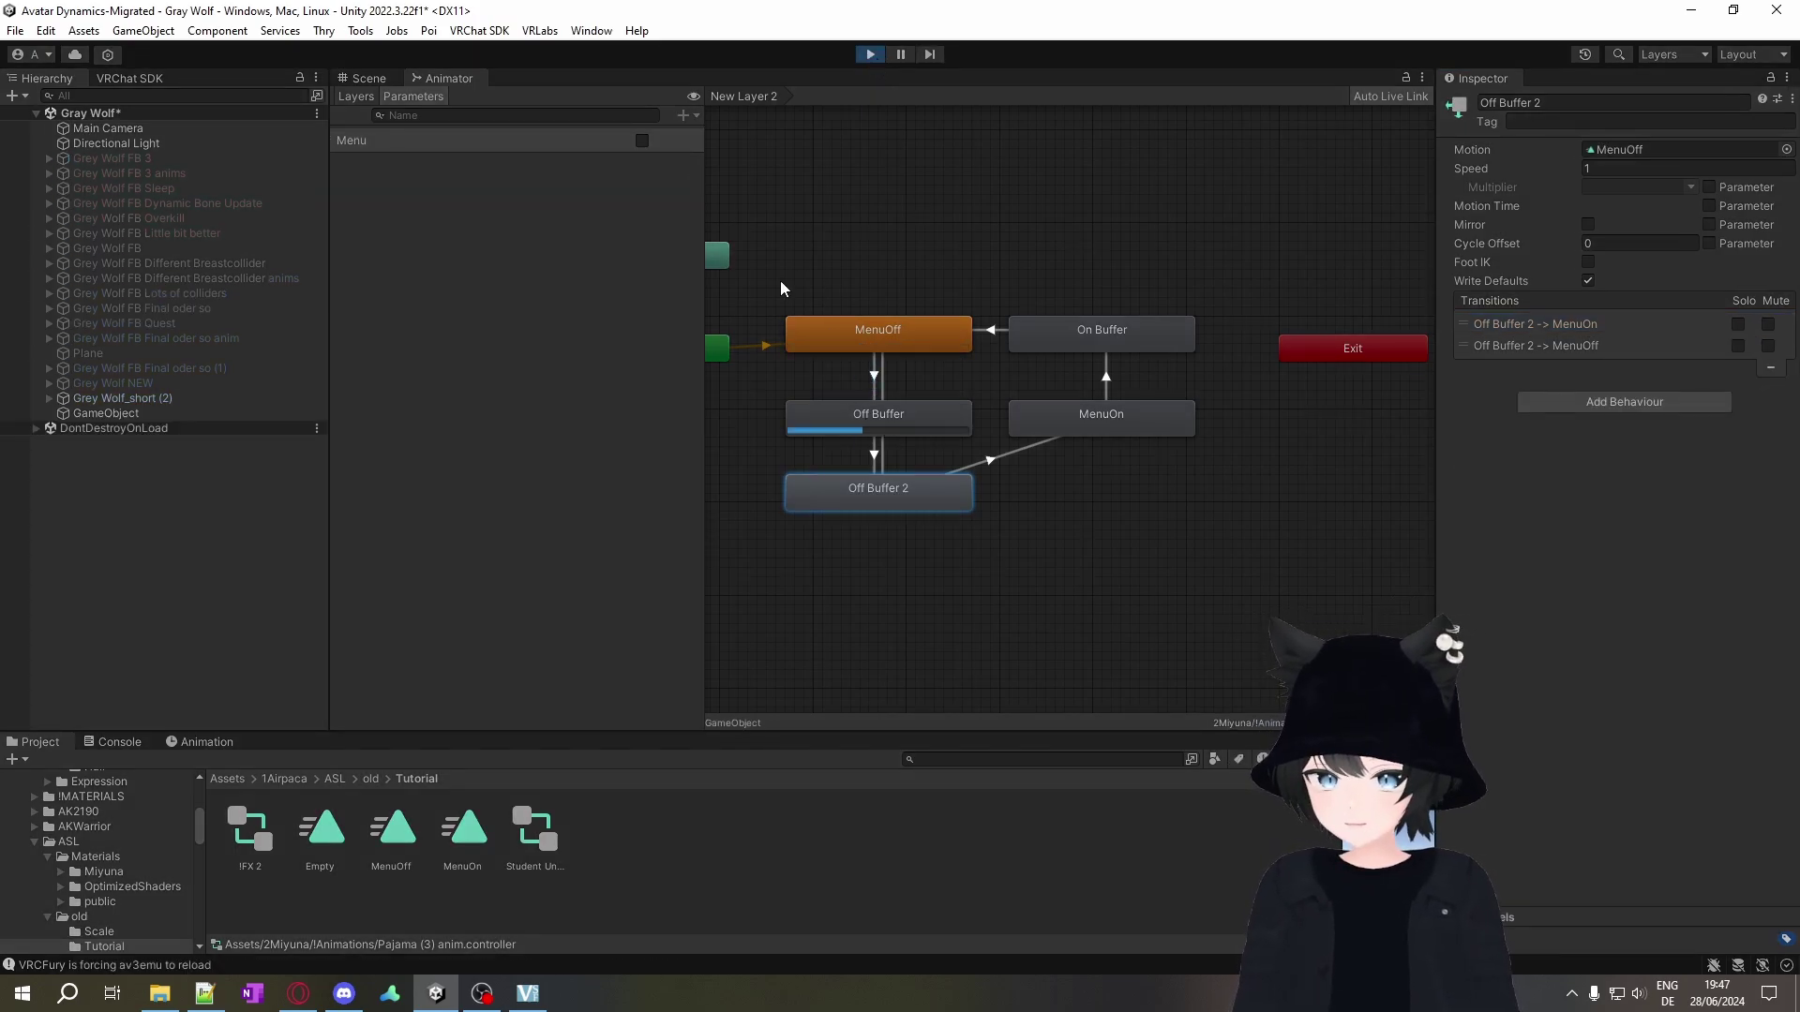
left_click(643, 142)
left_click(642, 141)
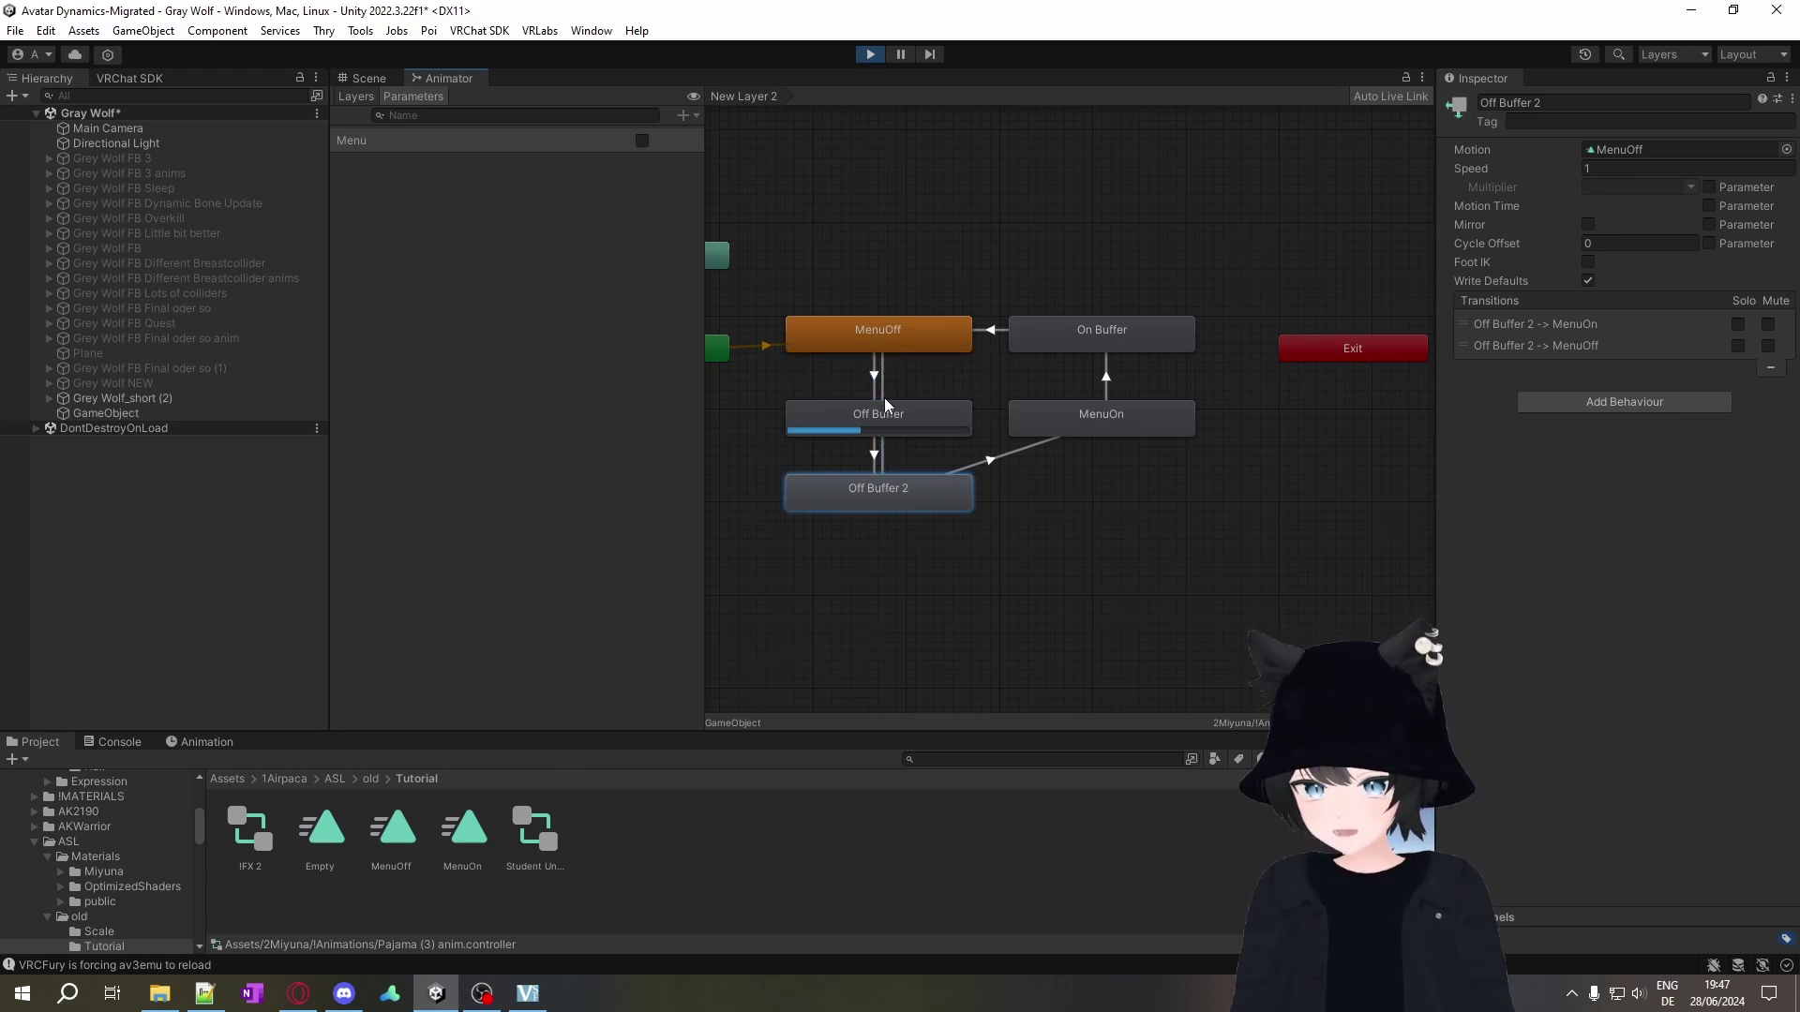
scroll(885, 398, "up", 5)
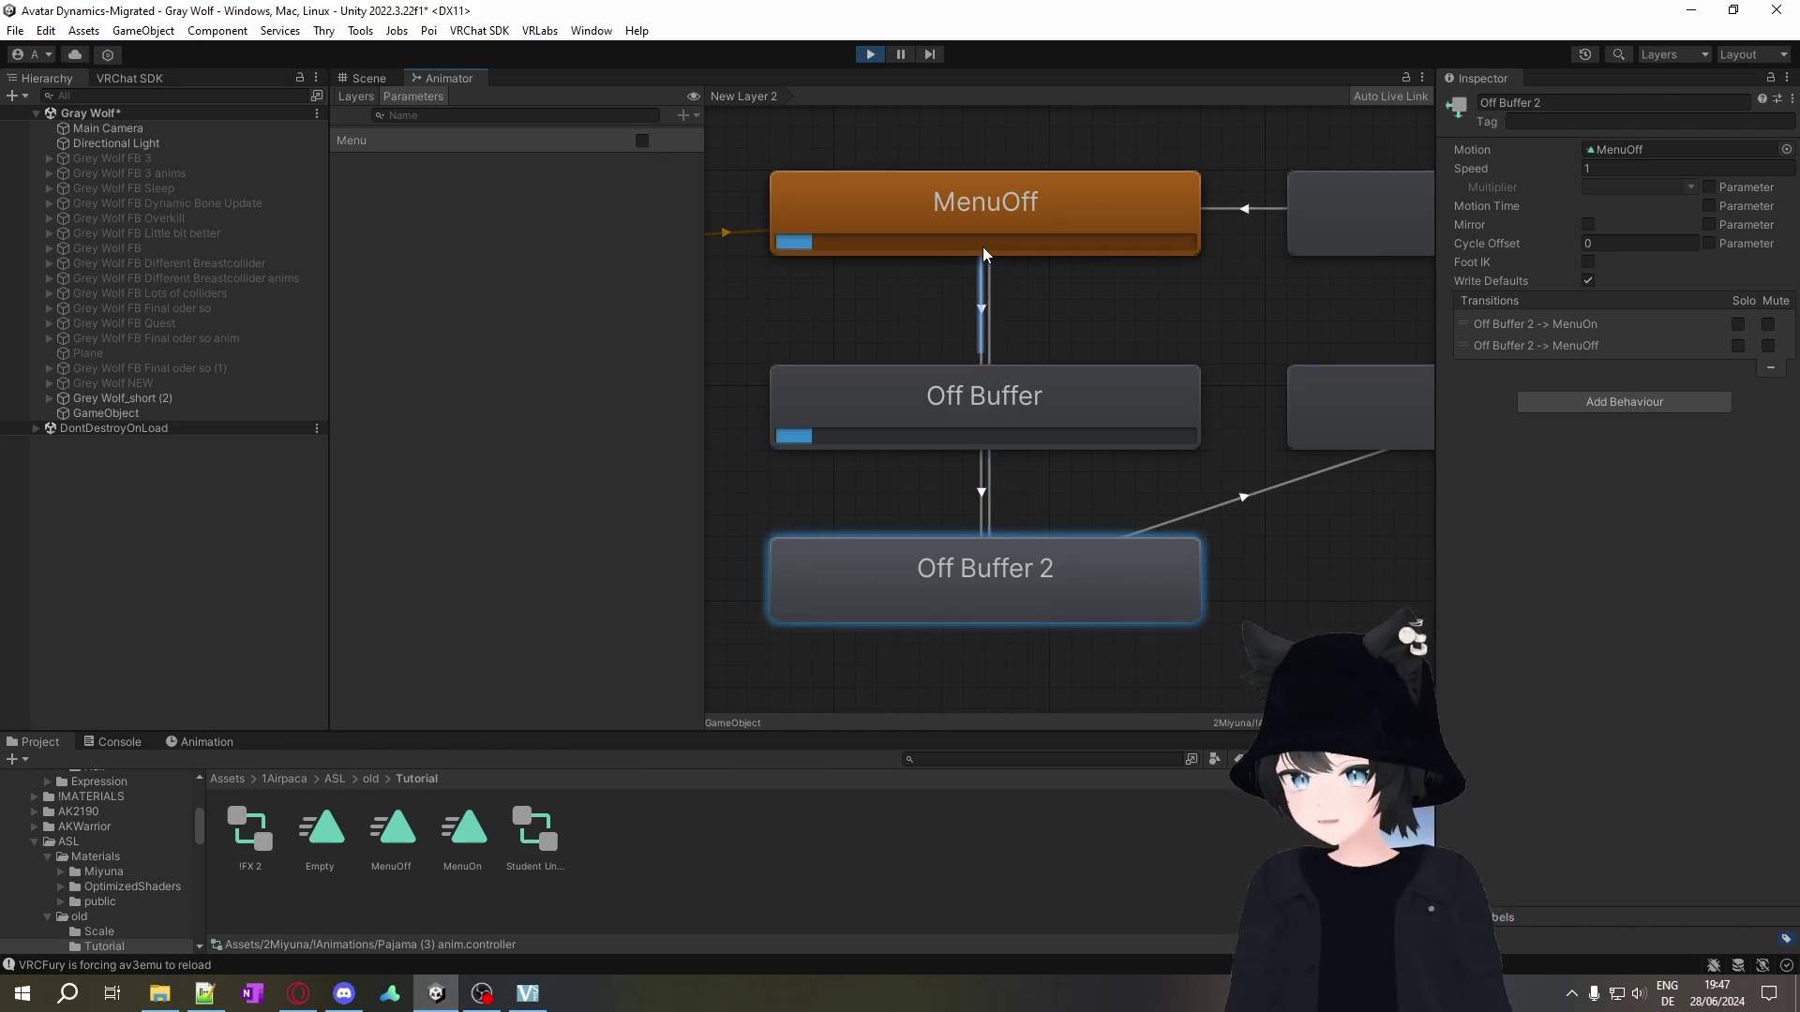
scroll(1074, 330, "down", 3)
left_click(642, 141)
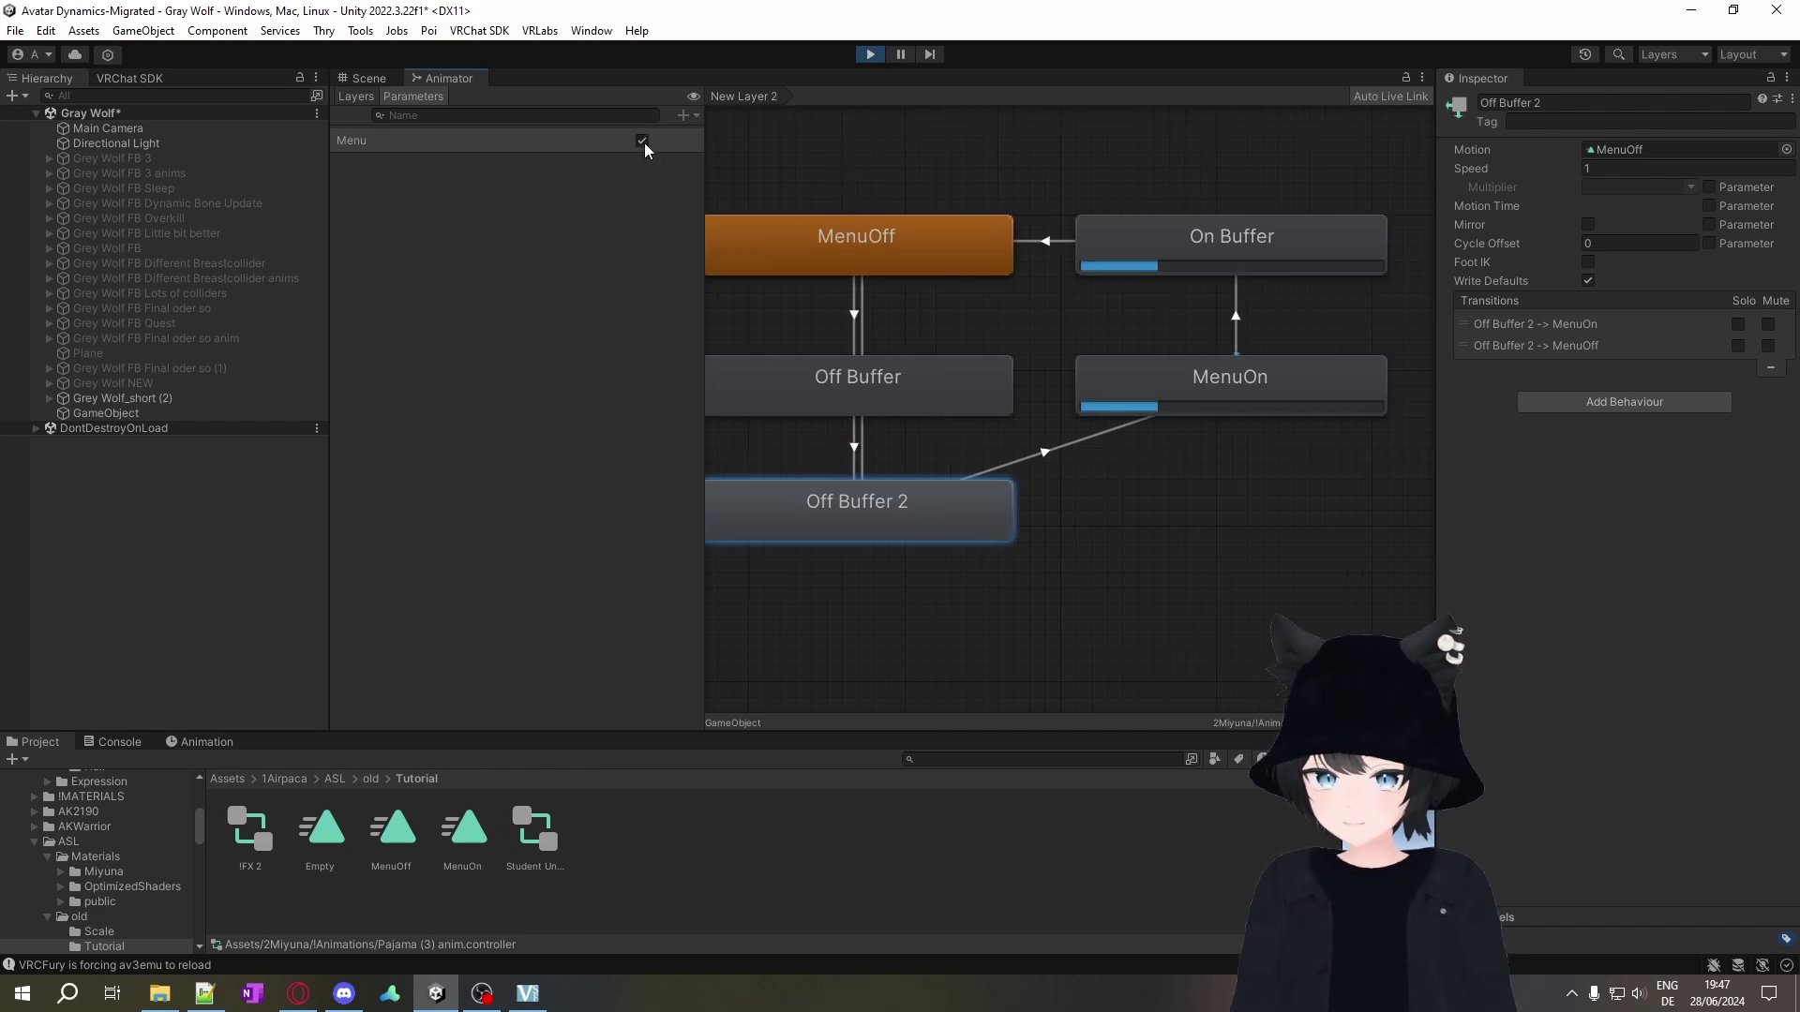
left_click(643, 141)
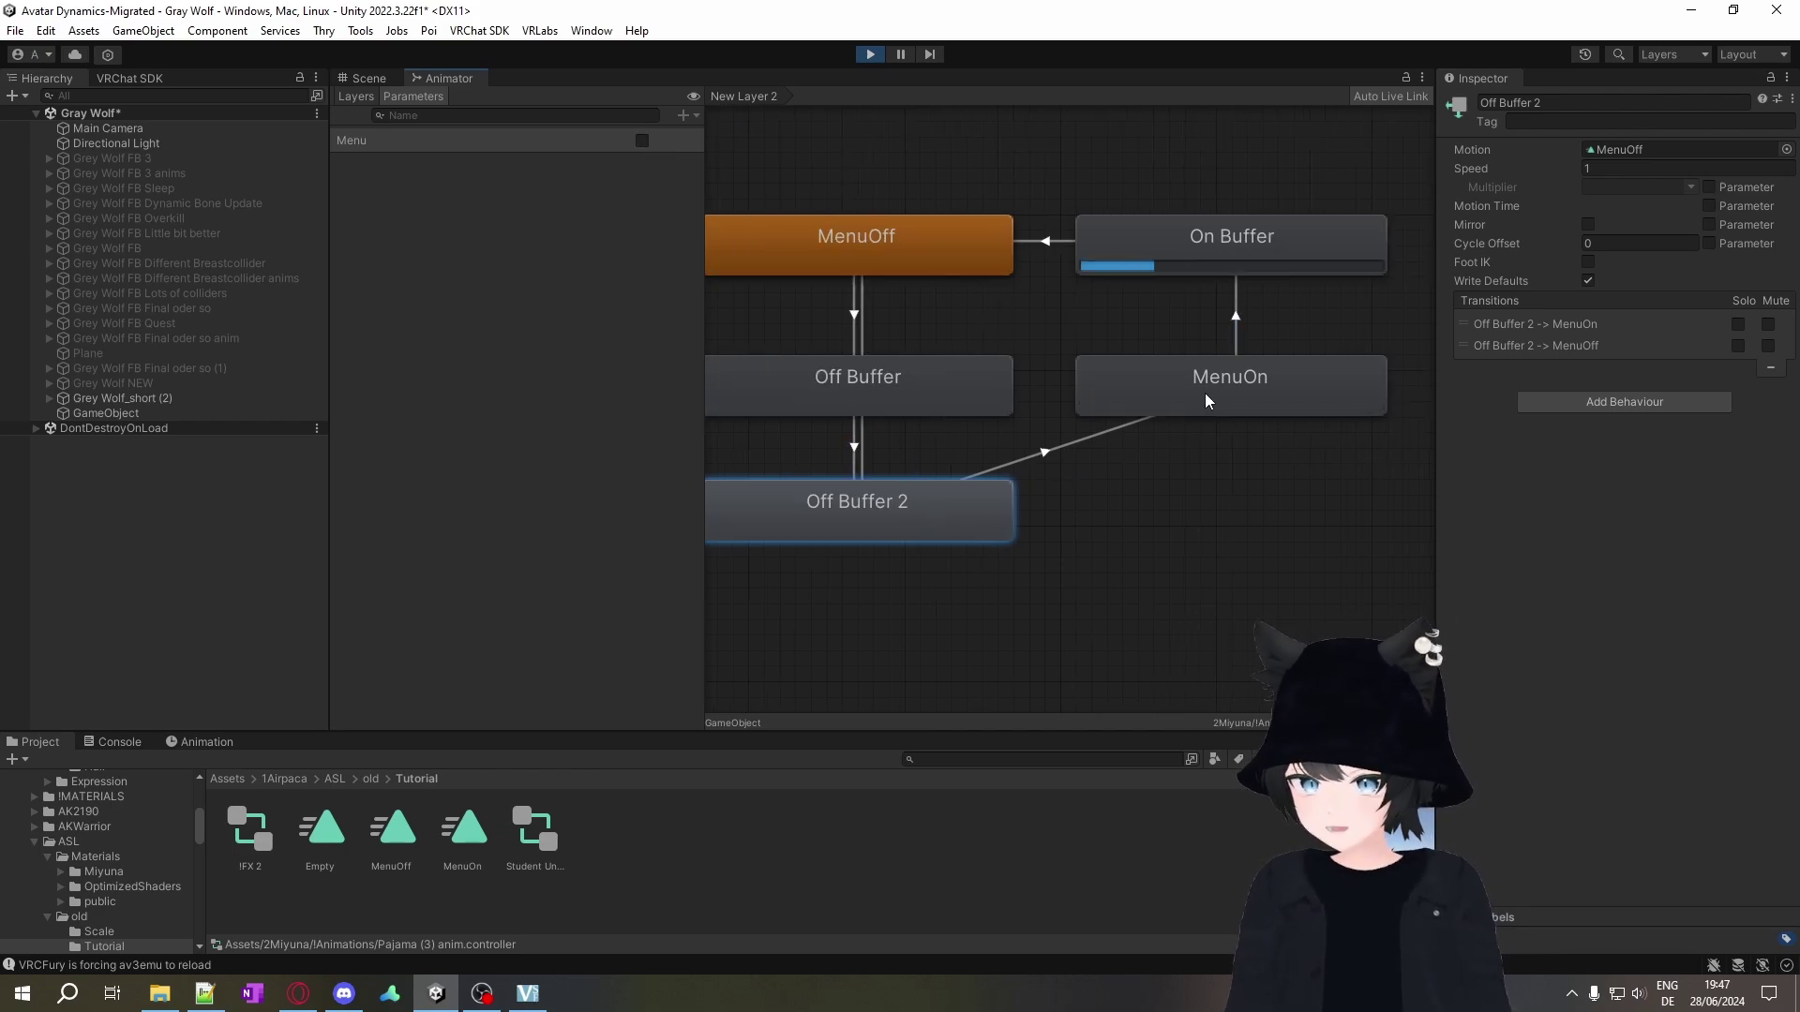
scroll(1151, 278, "down", 3)
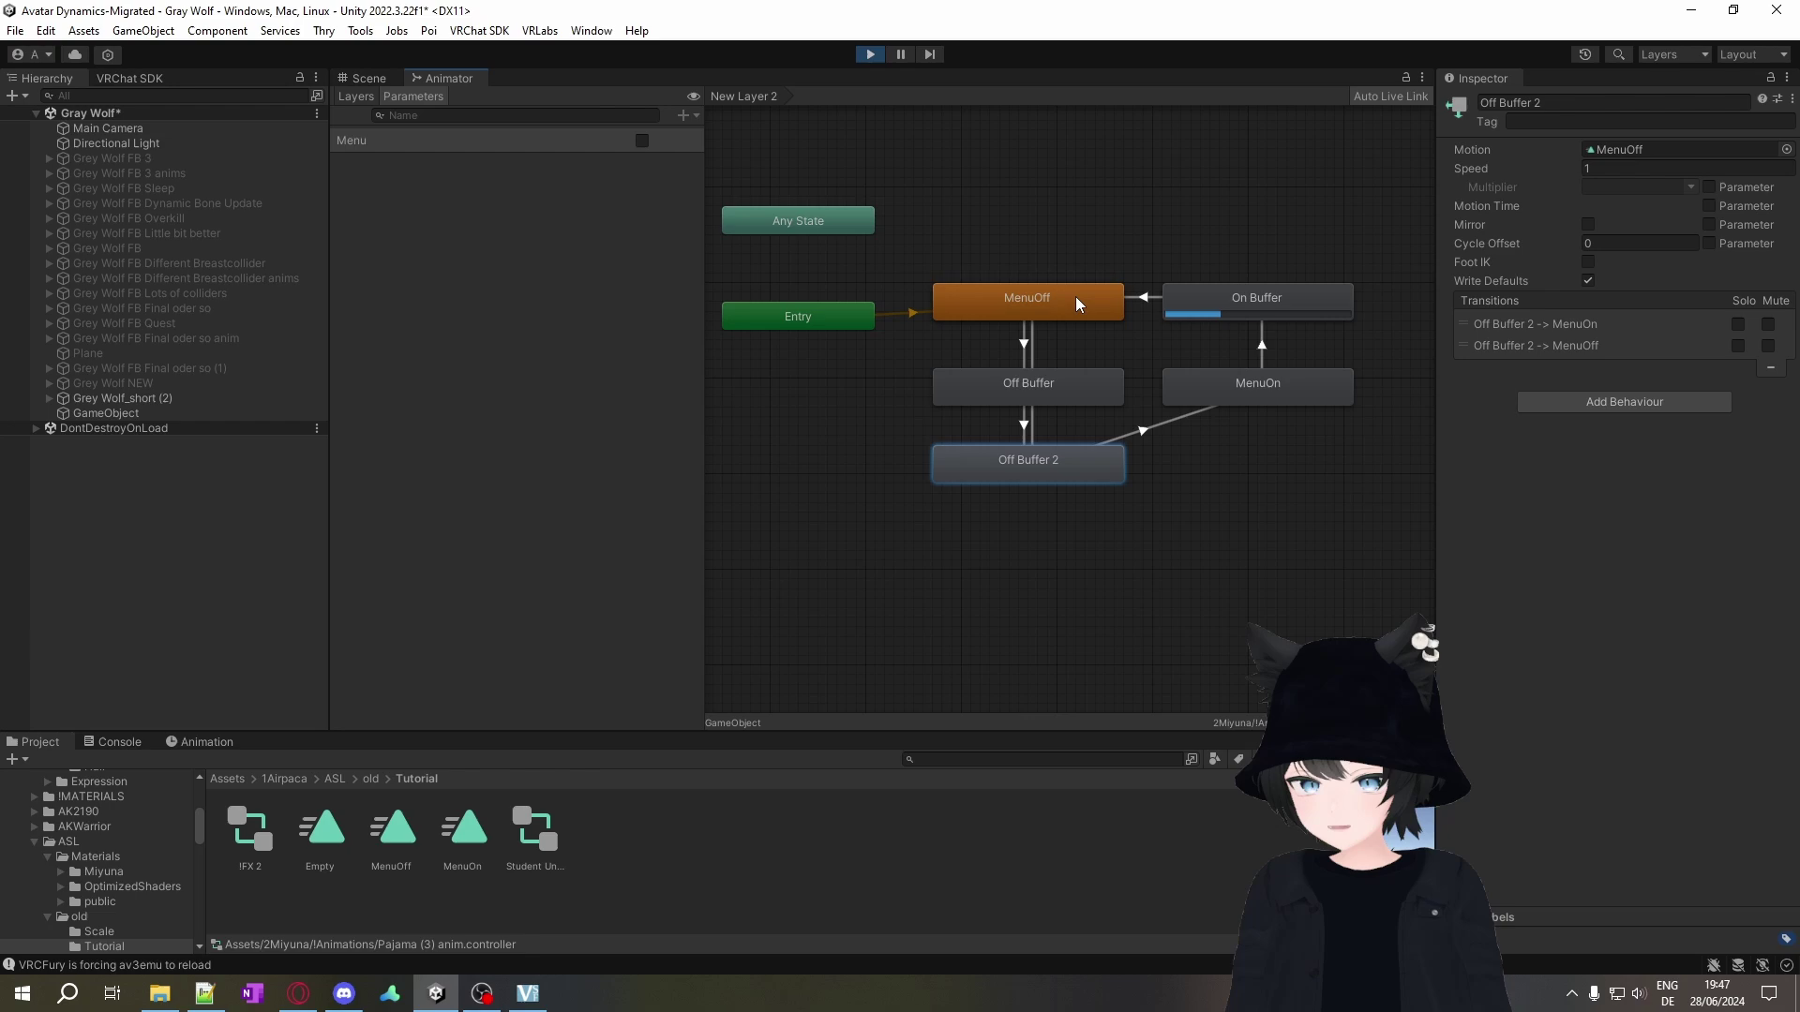
left_click(989, 302)
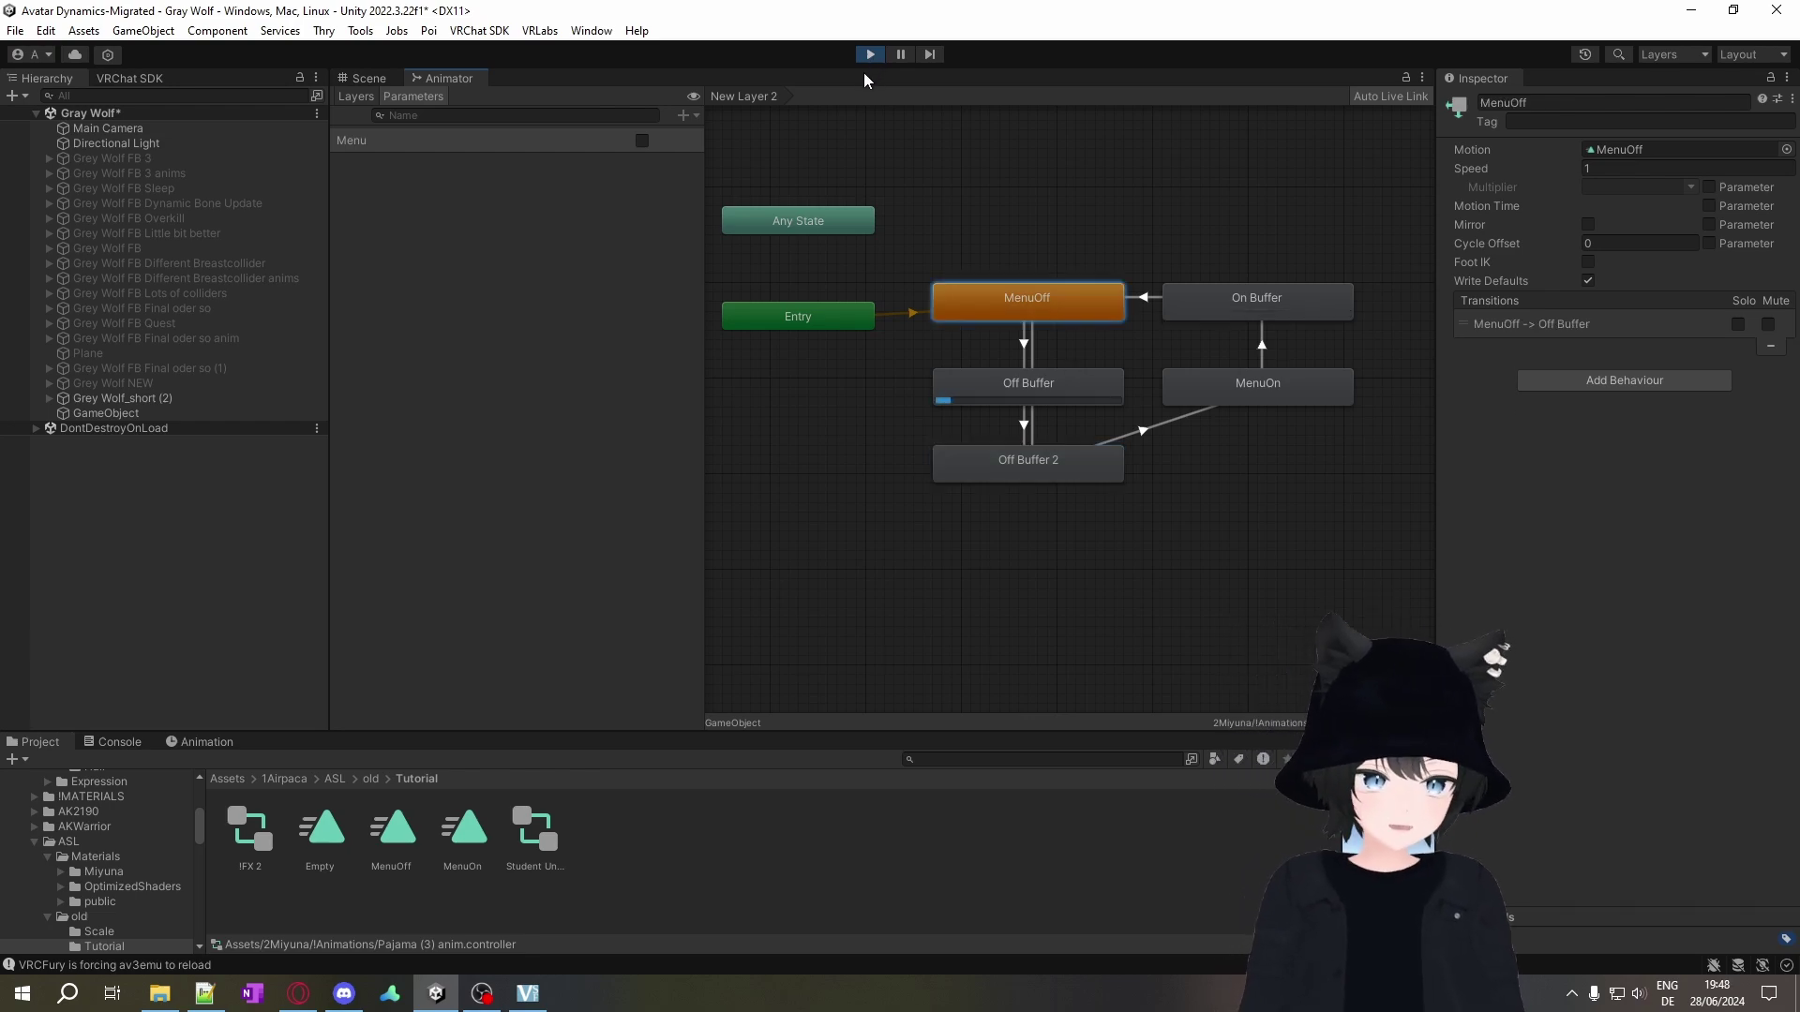